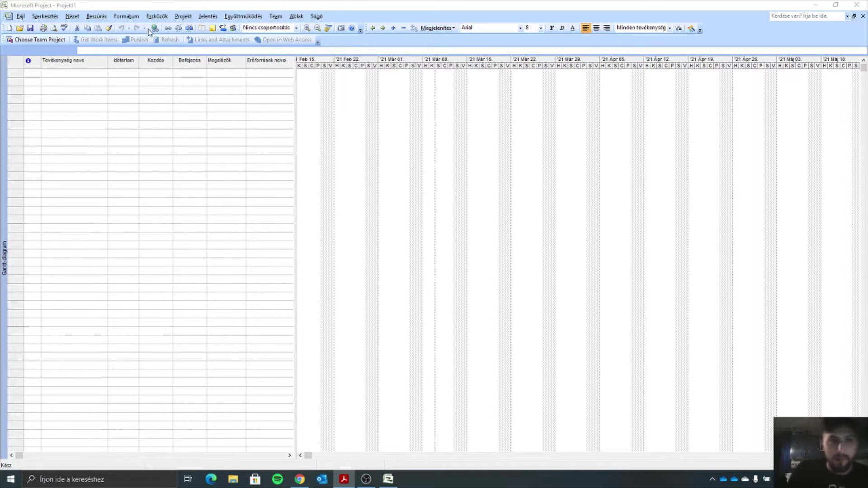
Step: Create a new project from the Lakásépítés template among the project templates stored on the computer
click(148, 4)
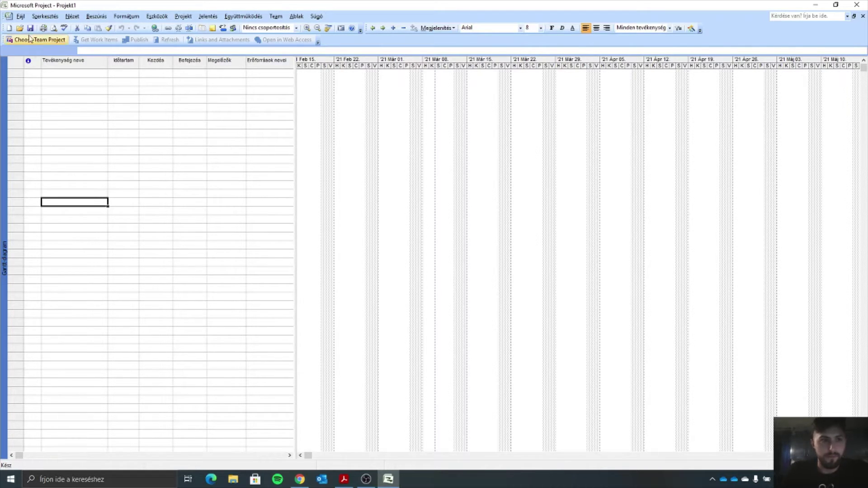
click(20, 15)
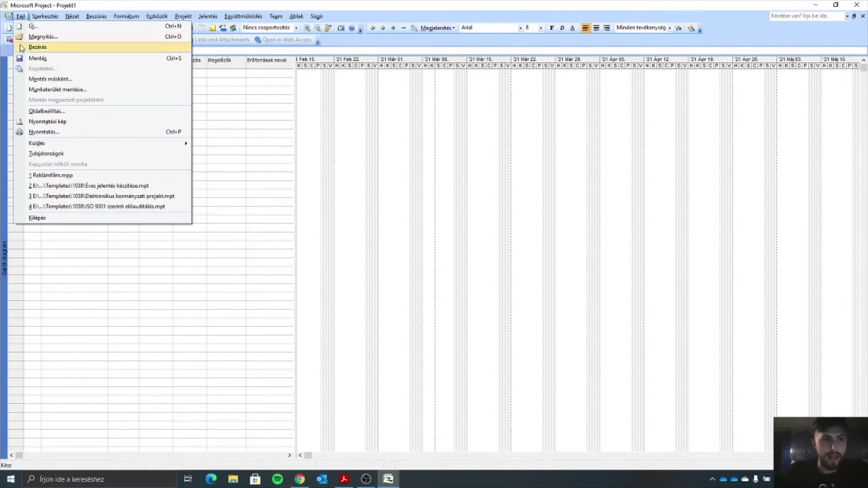
click(32, 26)
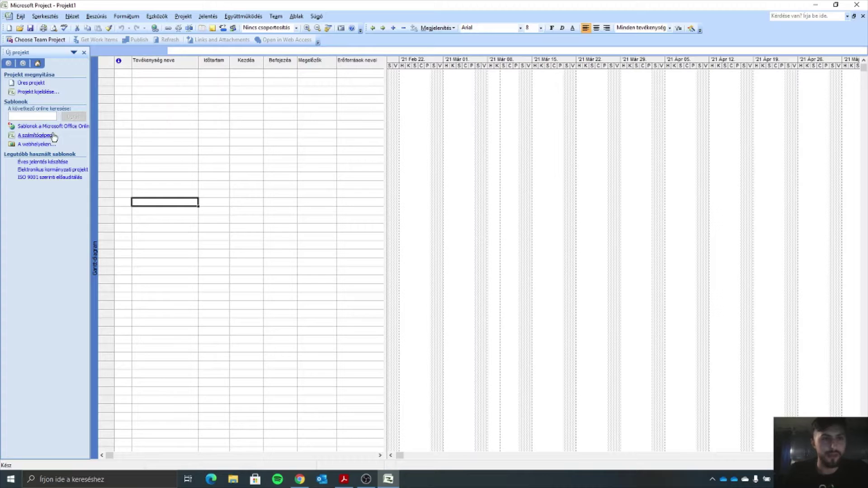
click(21, 15)
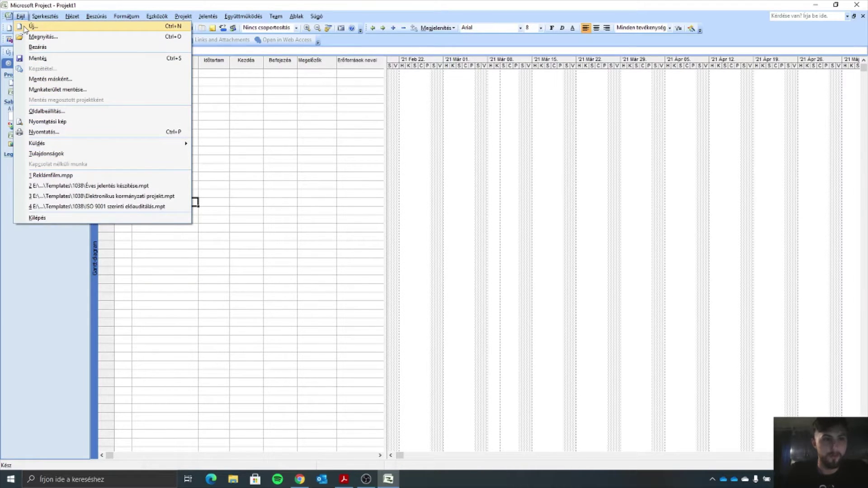
click(55, 299)
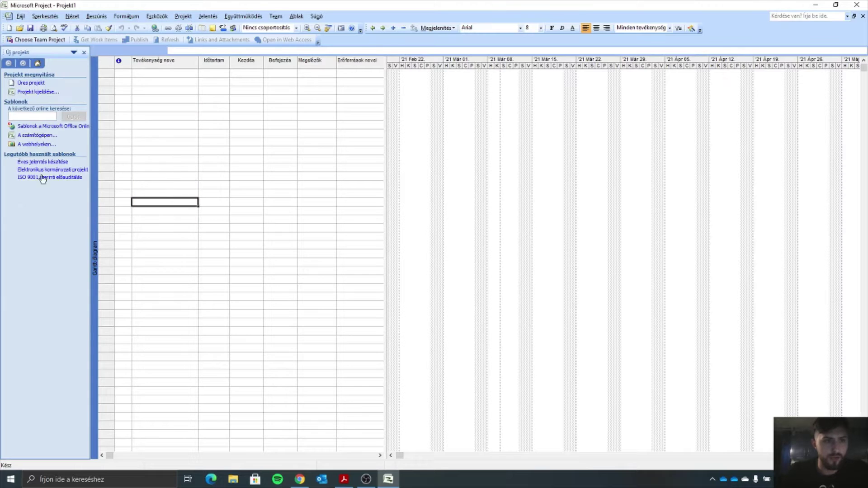
click(36, 135)
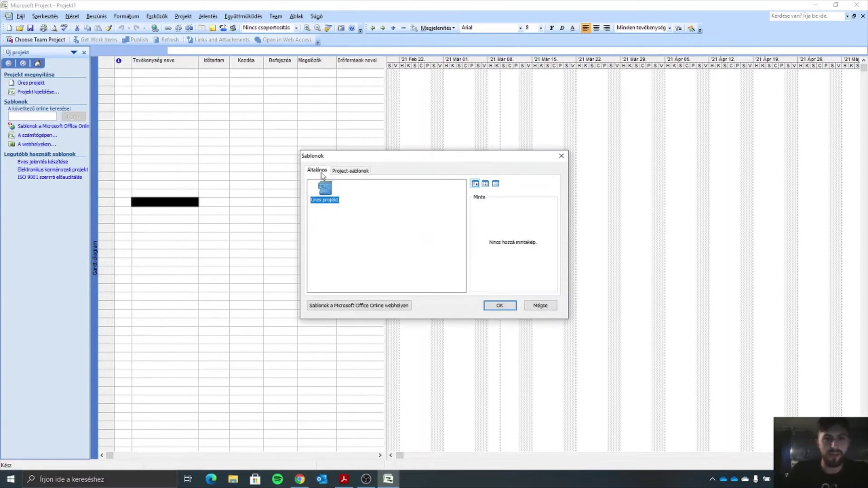
click(338, 171)
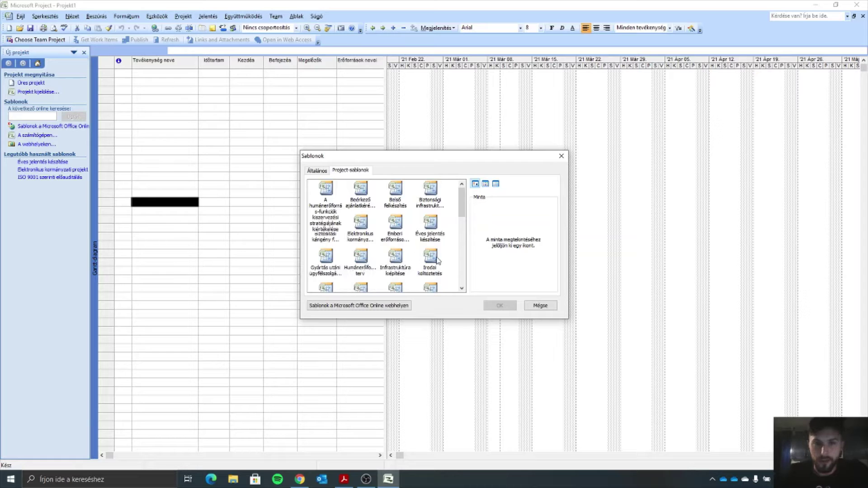
scroll(436, 260, down, 2)
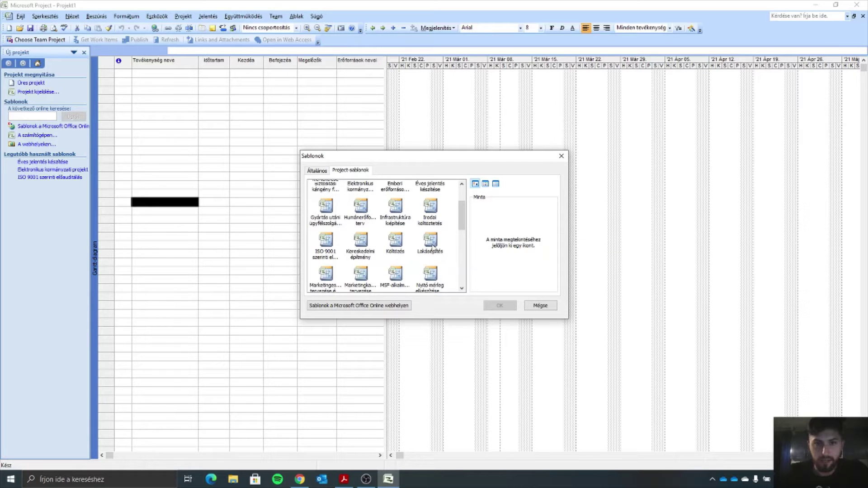
click(430, 244)
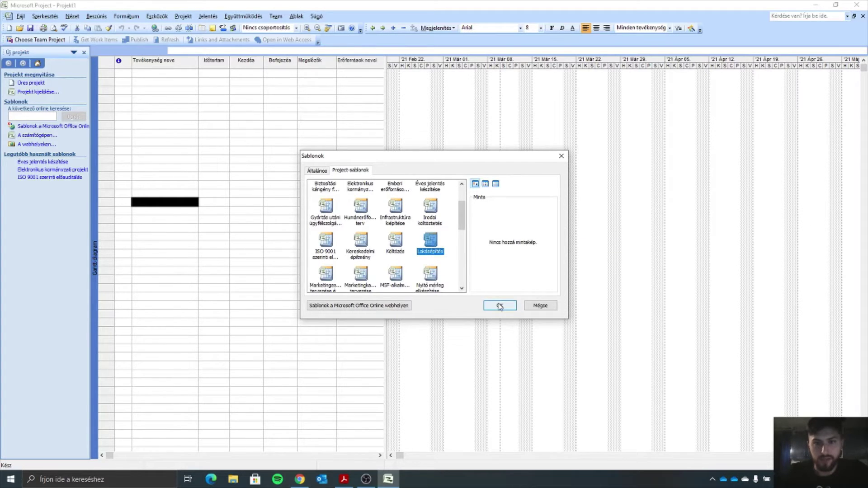
click(500, 306)
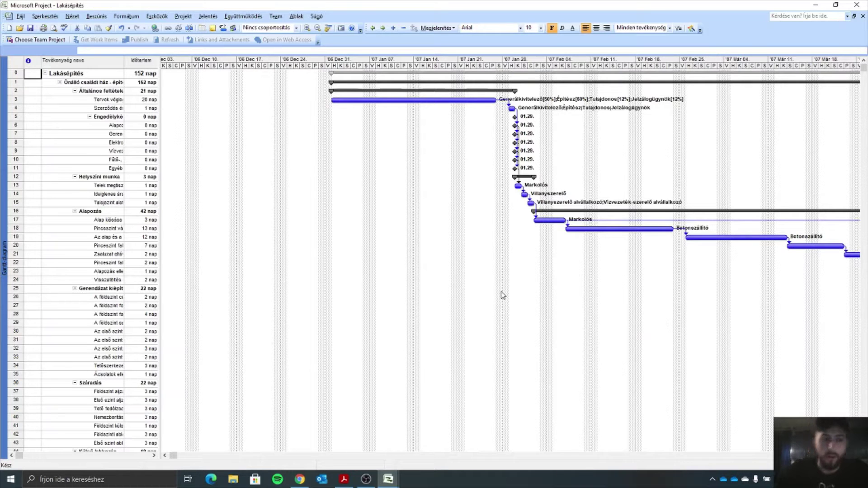
Step: Widen the task table beside the Gantt chart to show the columns through the resource names
drag(159, 195, 228, 202)
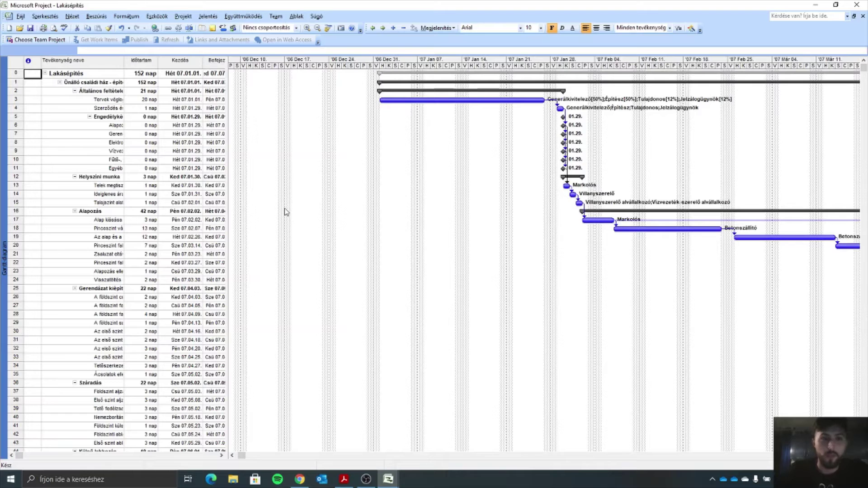
drag(228, 211, 327, 241)
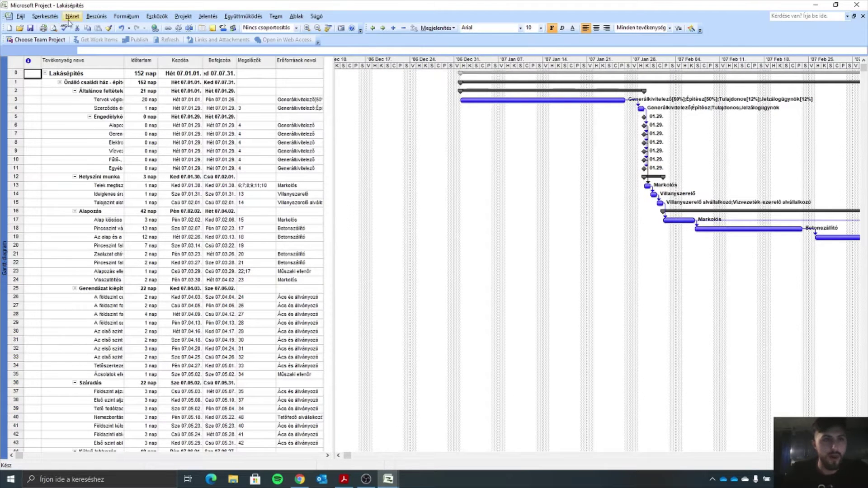
click(72, 17)
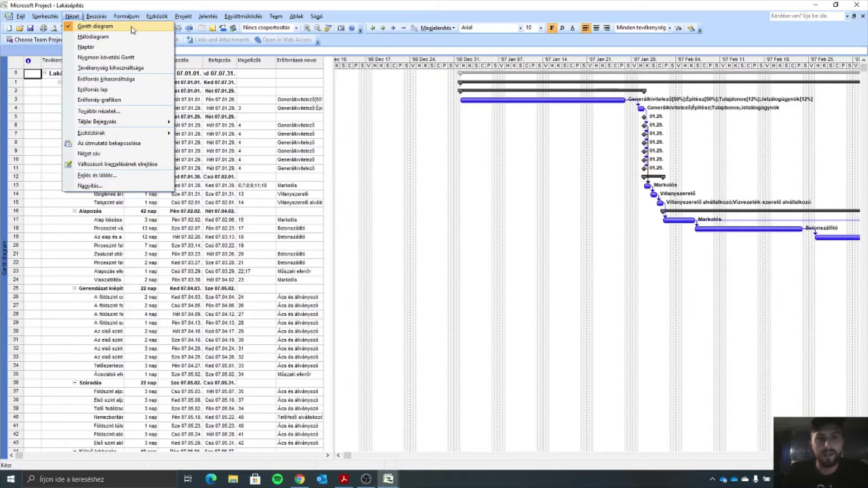
click(310, 6)
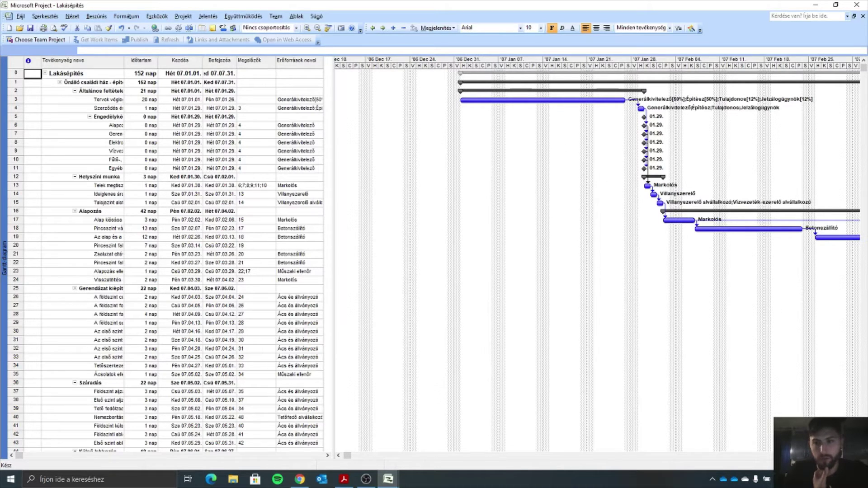
Step: Widen the task name column so that more of the long task names can be read
scroll(596, 258, right, 3)
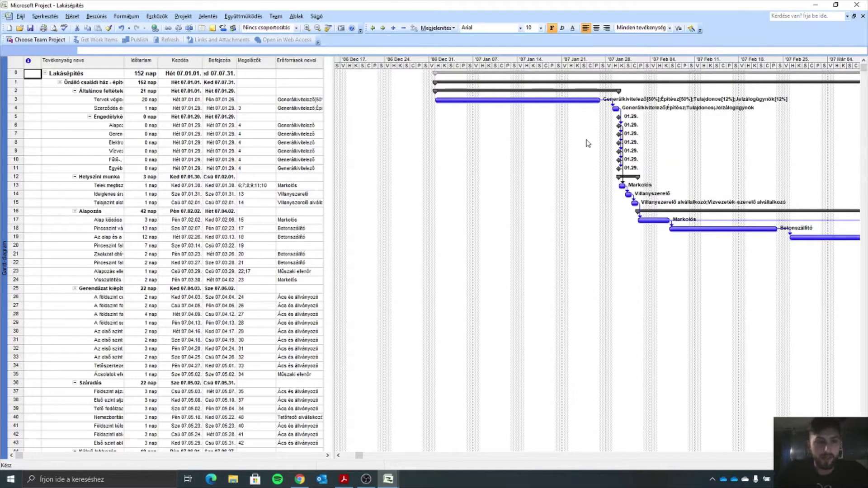
drag(125, 144, 162, 144)
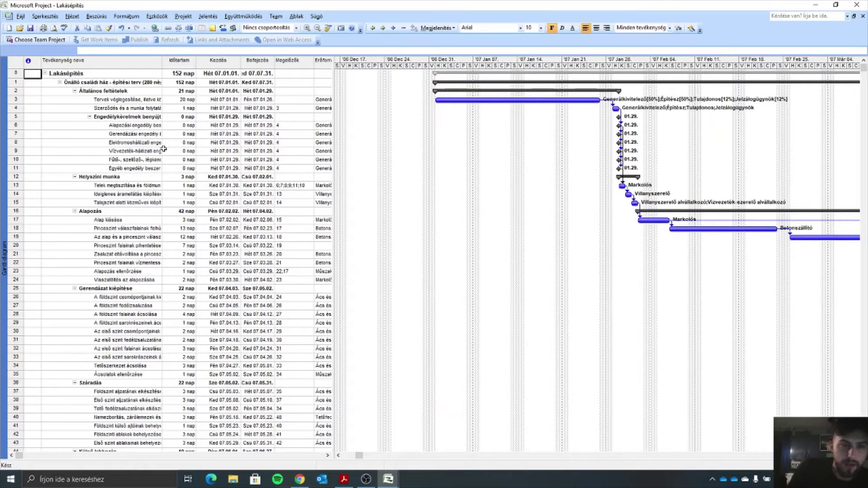
drag(162, 60, 176, 60)
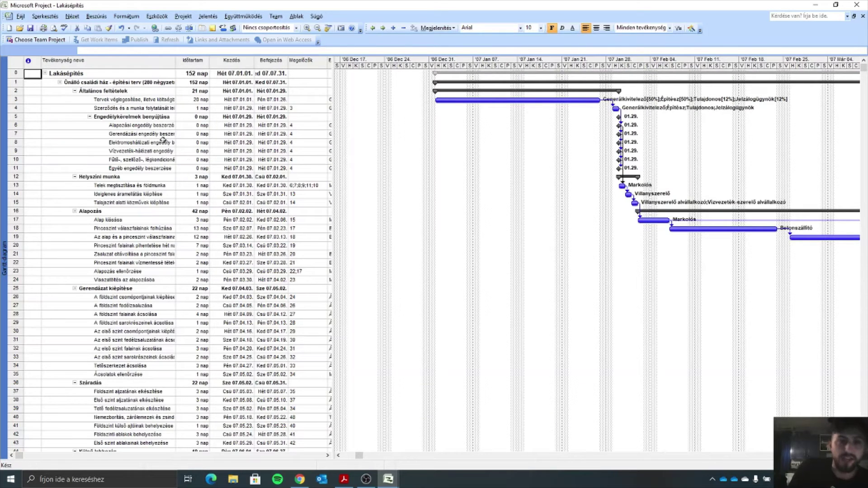
click(150, 128)
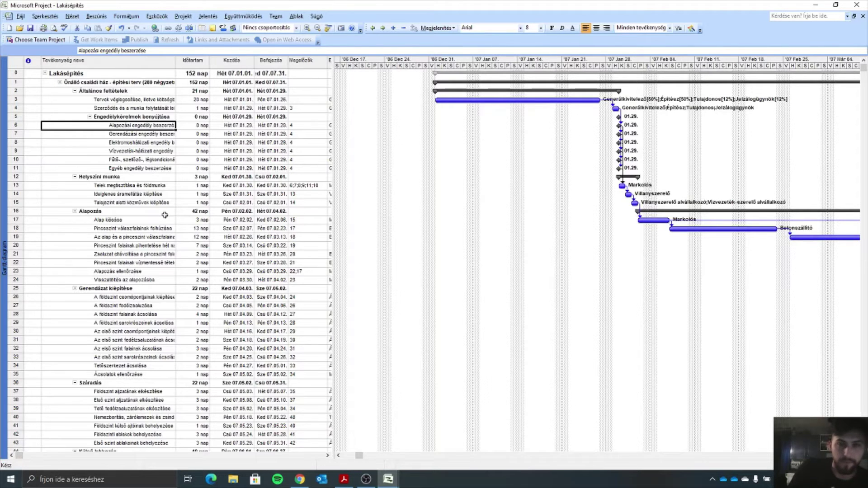
scroll(160, 217, down, 1)
scroll(157, 220, up, 1)
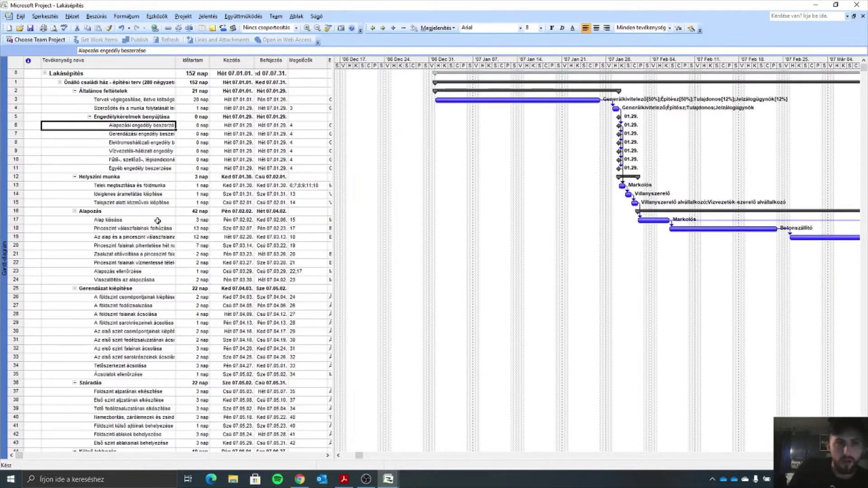
Step: Show the schedule in the Calendar view (Naptár) and switch to the Resource Sheet (Erőforrás lap)
click(72, 17)
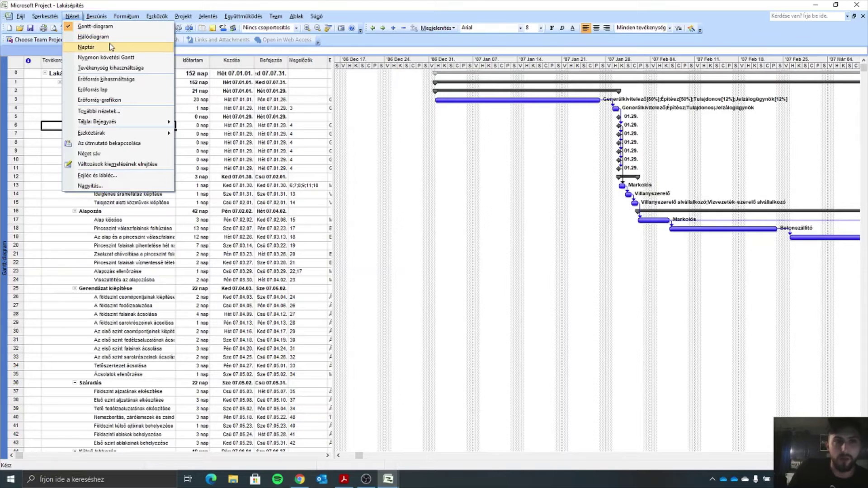
click(110, 47)
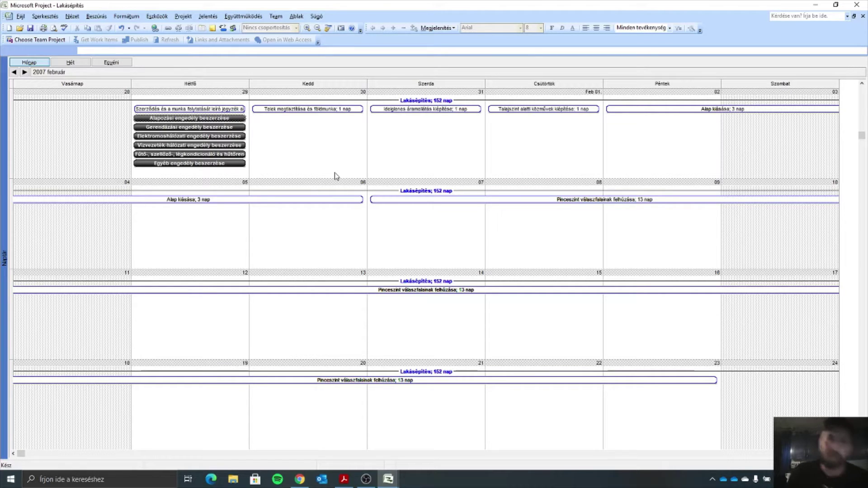
click(73, 17)
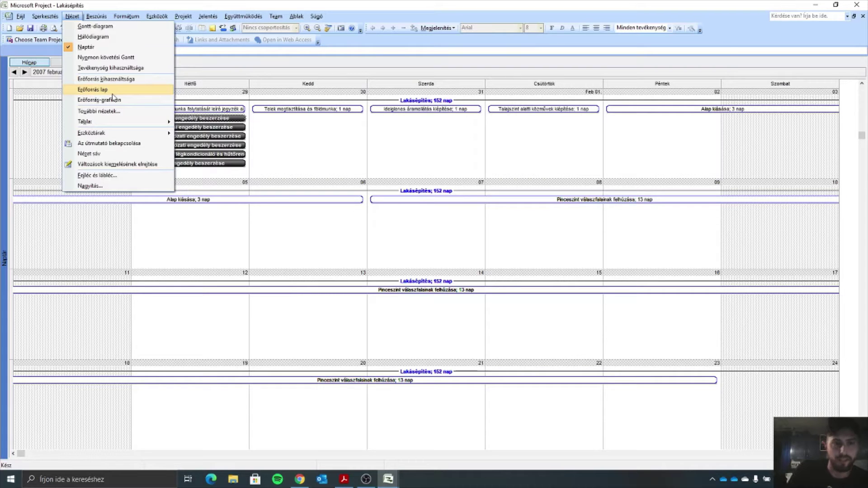
click(92, 89)
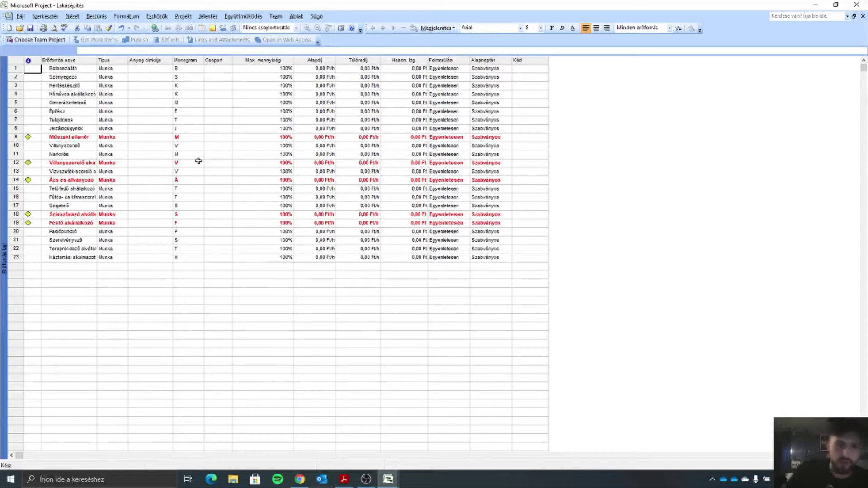
Step: Choose Munka as the type of the Betonszállító resource and finish editing the cell
click(121, 69)
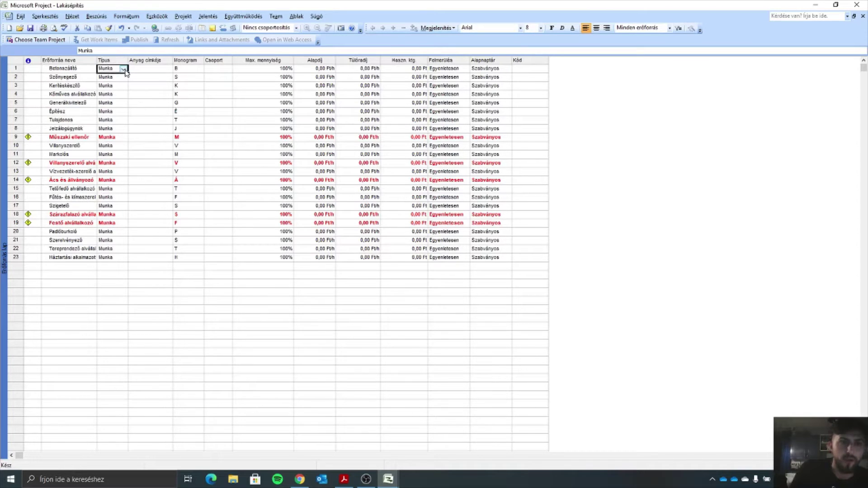
click(123, 68)
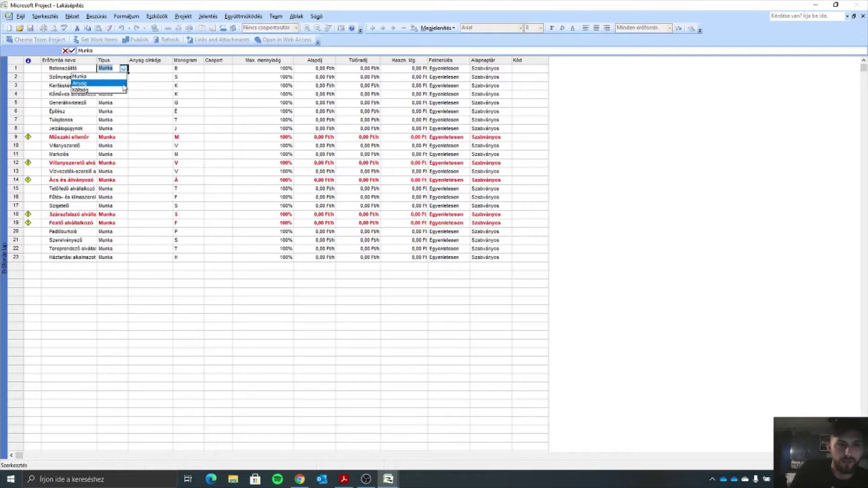
click(113, 77)
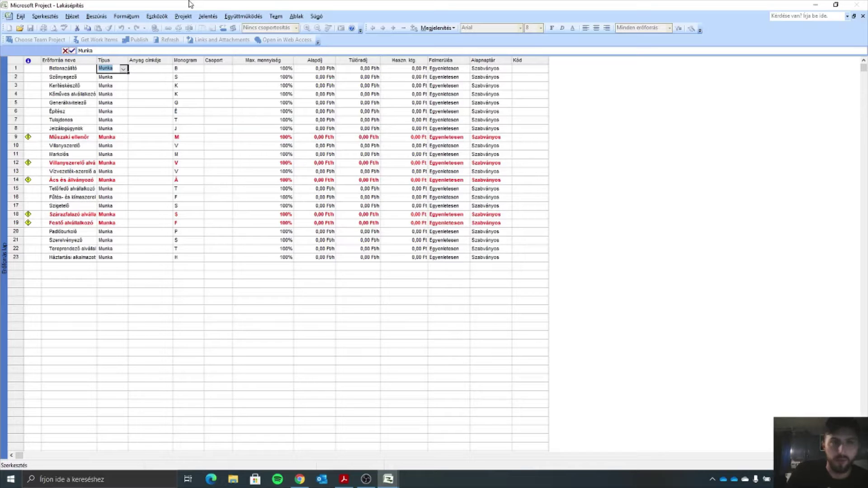
click(188, 17)
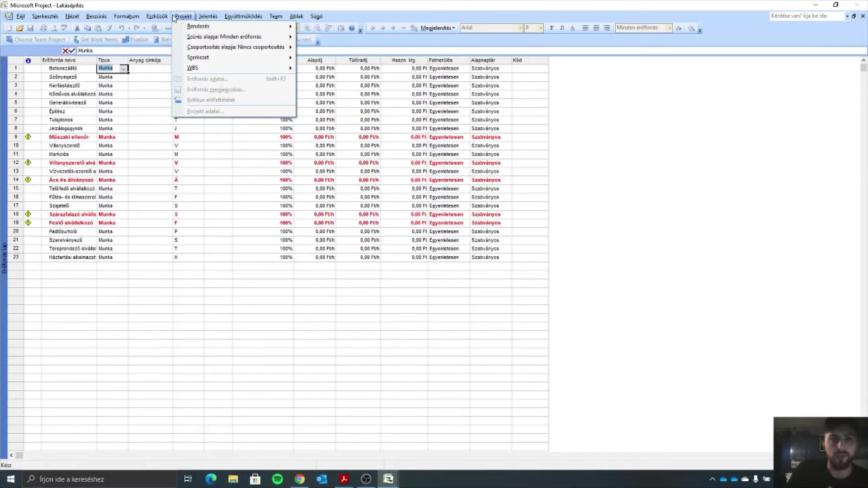
mouse_move(170, 18)
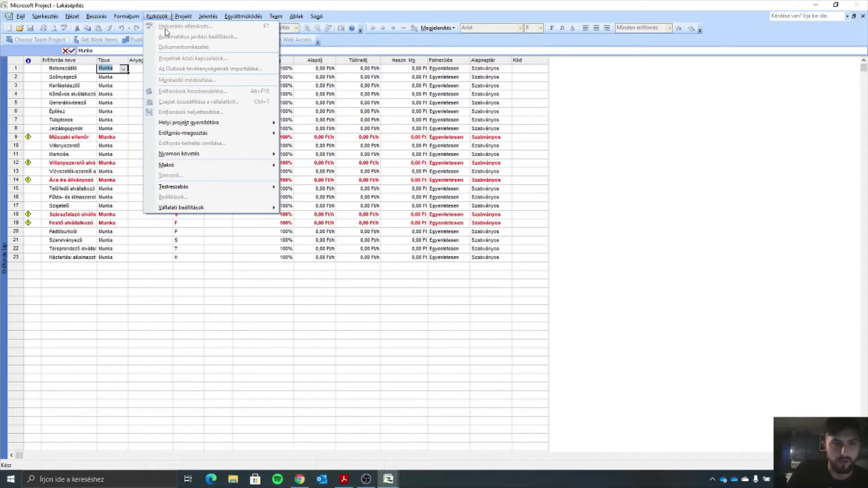
click(222, 302)
Step: Add a calendar exception named Nemzeti ünnep on 15 March 2021 to the Szabványos project calendar's working time
click(128, 18)
mouse_move(149, 20)
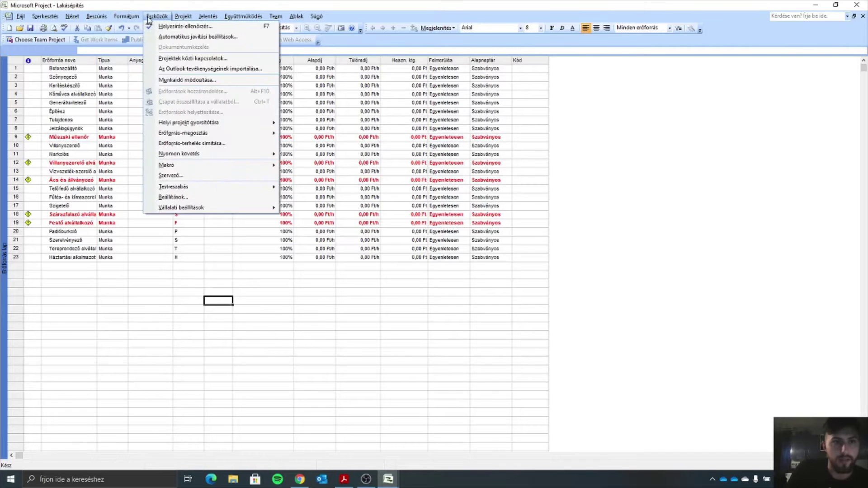
click(227, 82)
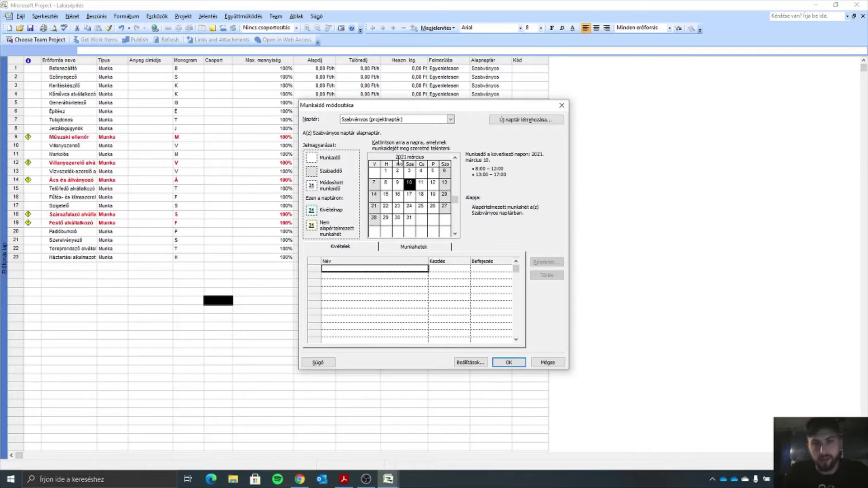
click(384, 198)
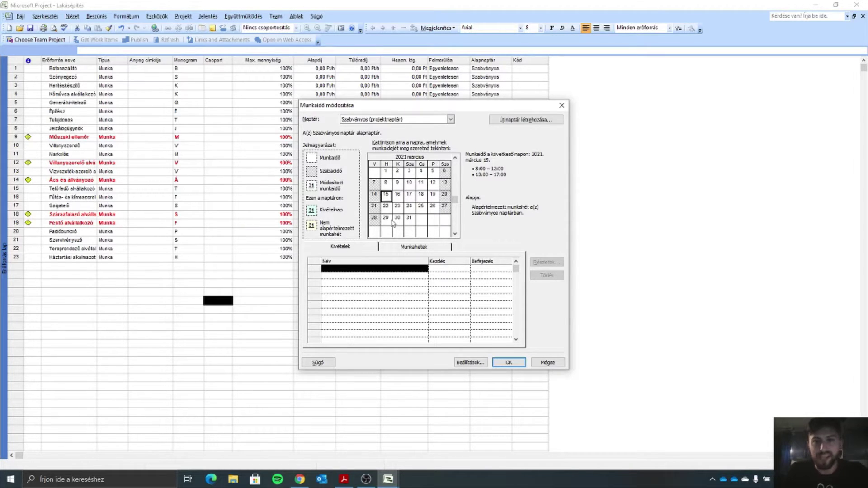
click(380, 270)
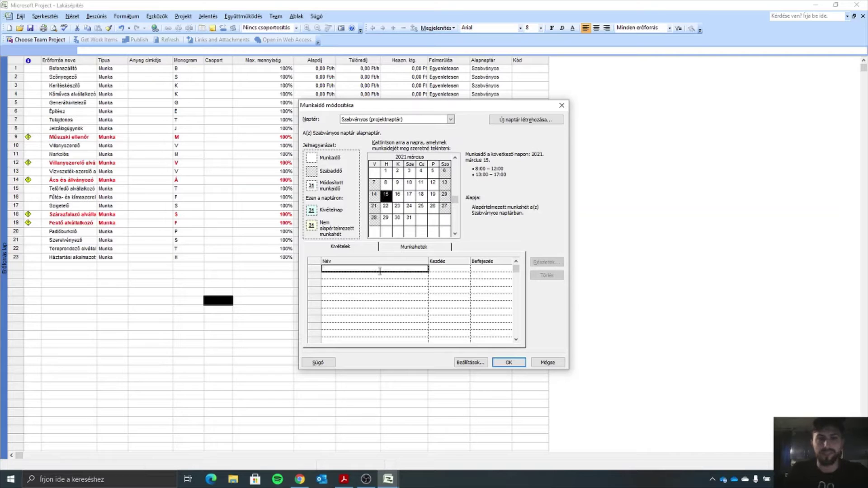
text(N)
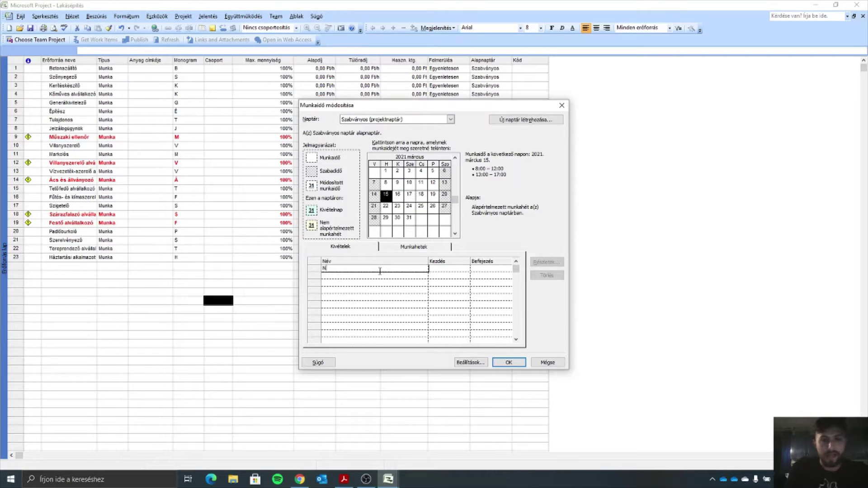
text(emzeti )
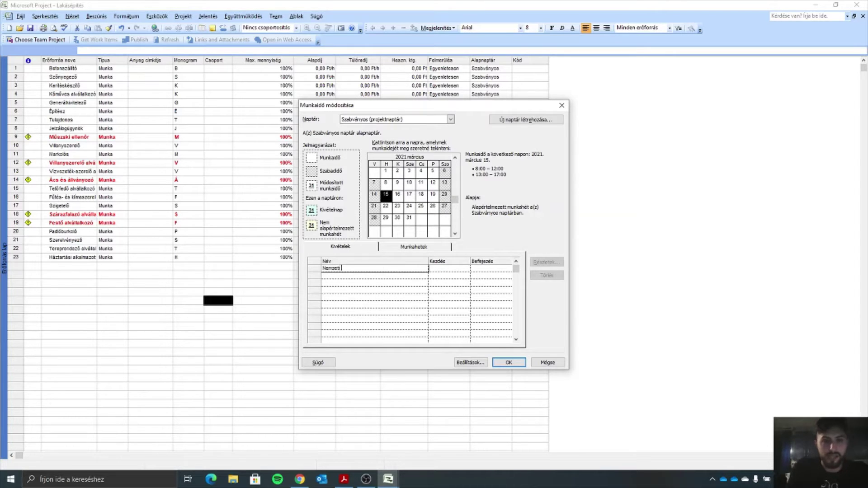
text(ünnep)
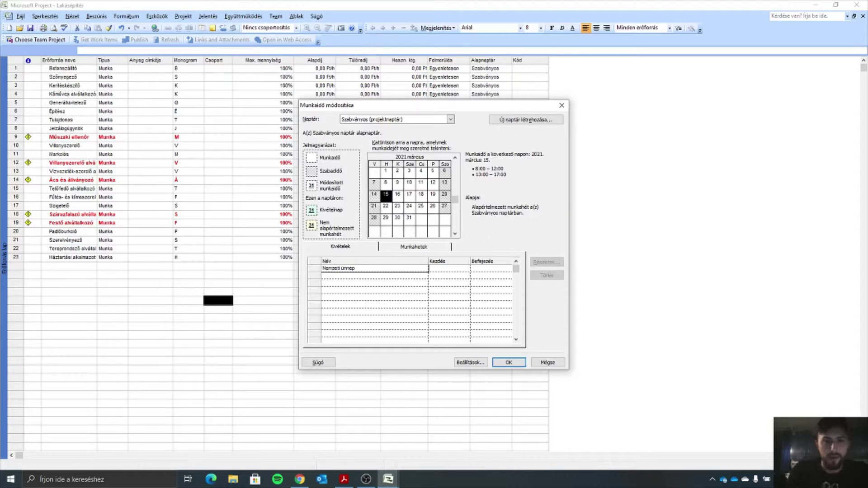
click(442, 271)
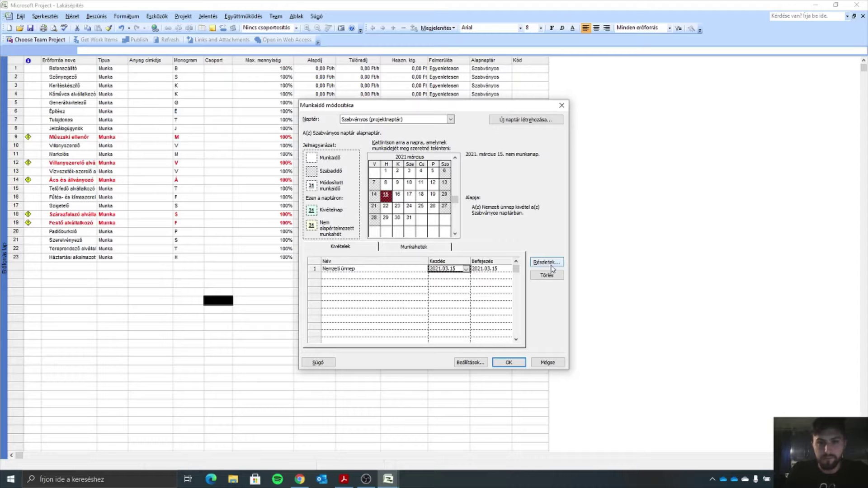
Step: Make the Nemzeti ünnep exception recur yearly (Évente) on március 15
click(547, 262)
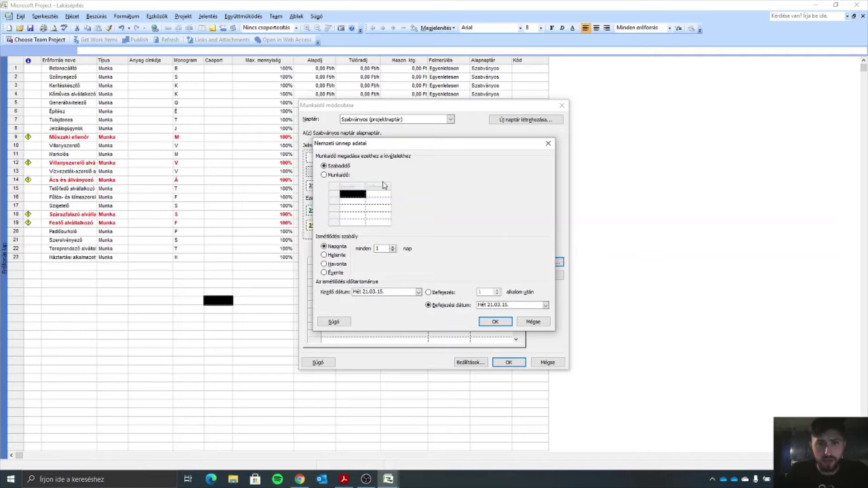
click(336, 273)
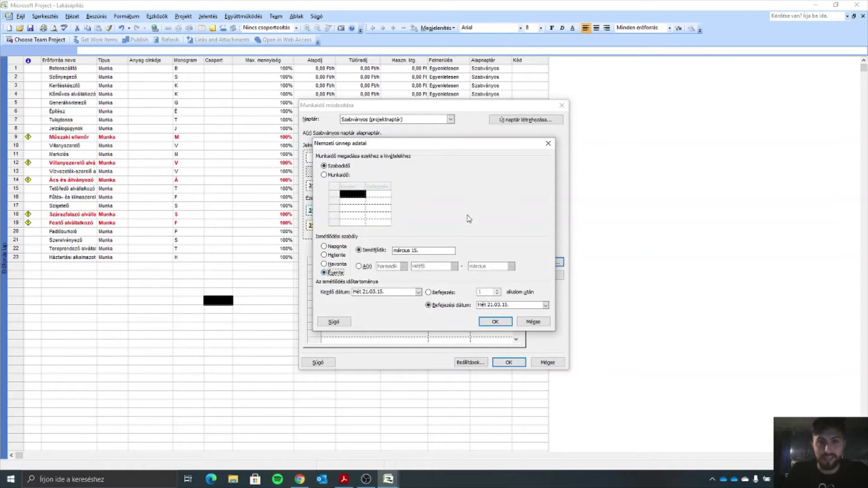
click(495, 323)
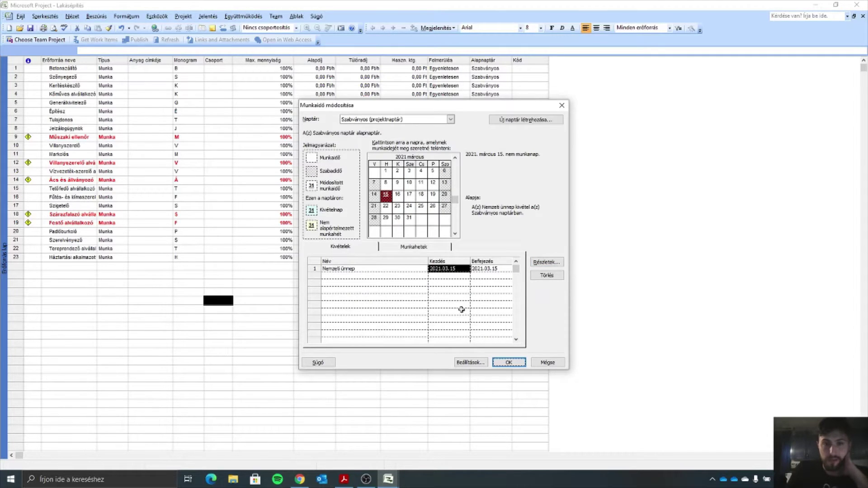
Step: Check the calendar's work weeks (Munkahetek), return to the exceptions and apply the working-time changes
click(421, 251)
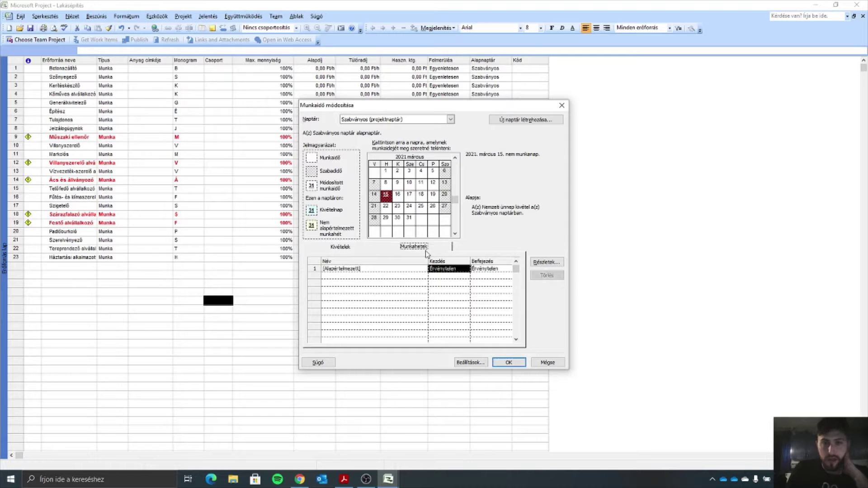
click(357, 249)
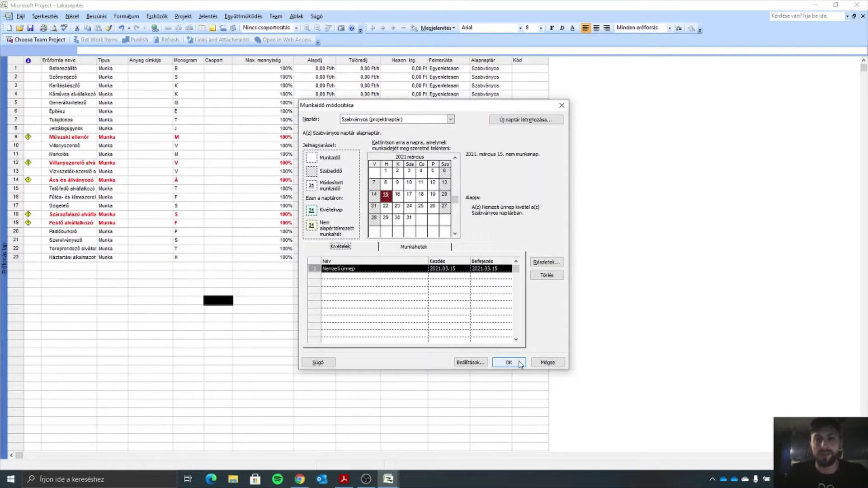
click(519, 363)
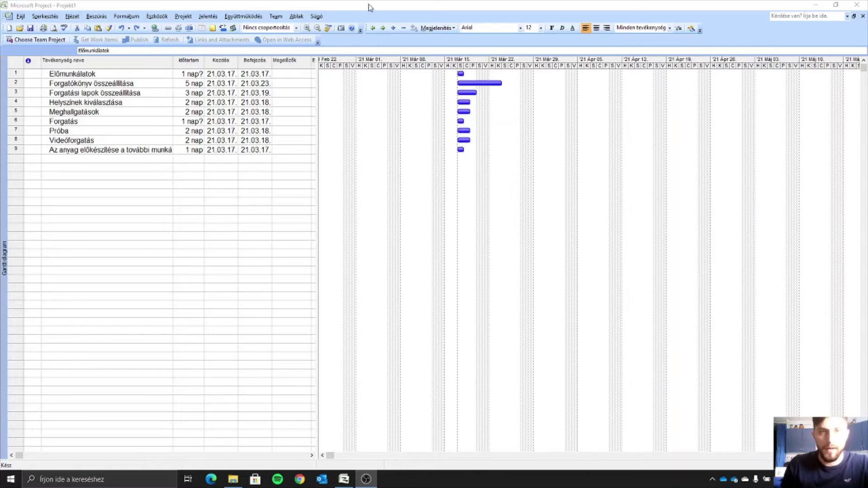
Step: Go through the names of the film-shooting tasks in the Projekt1 Gantt chart table, starting from Előmunkálatok
click(370, 7)
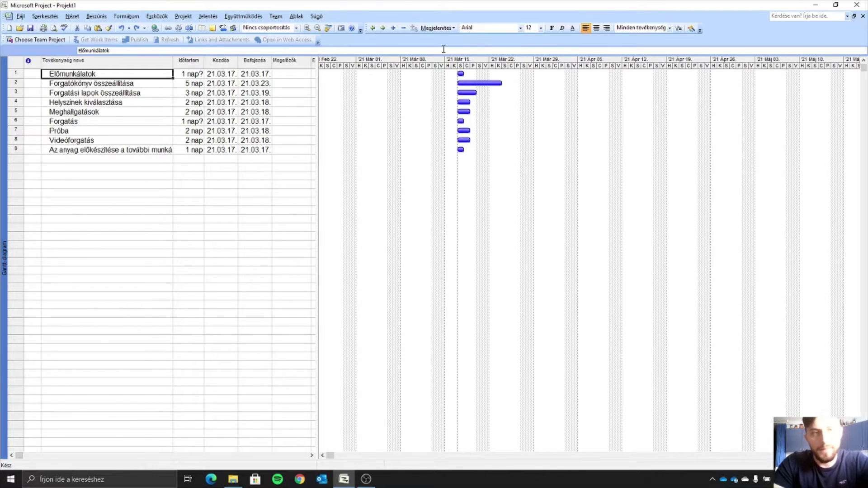
key(Down)
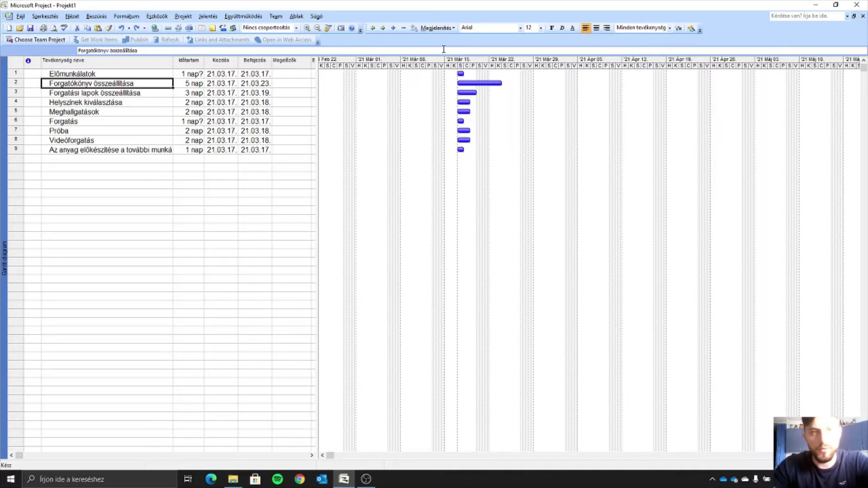
key(Down)
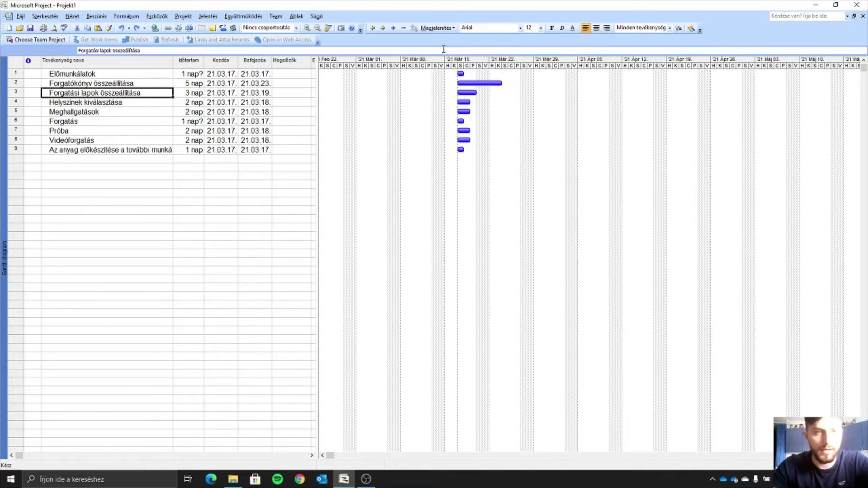
key(Down)
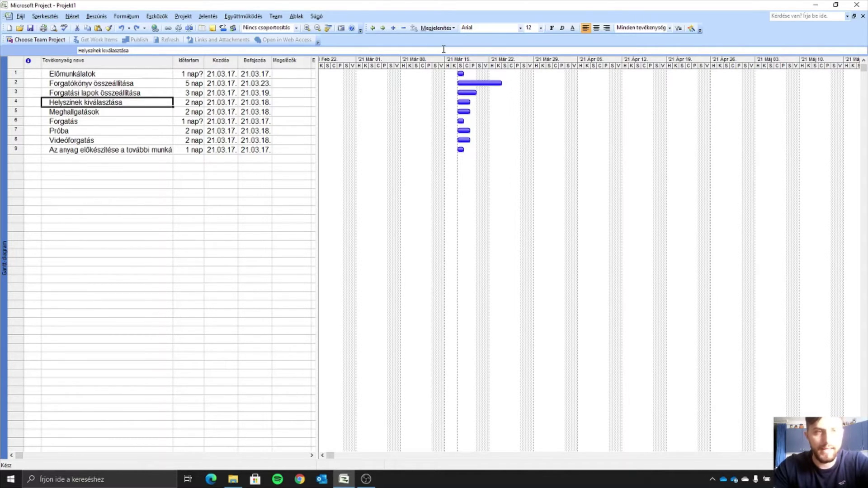
key(Down)
key(Down)
key(Down)
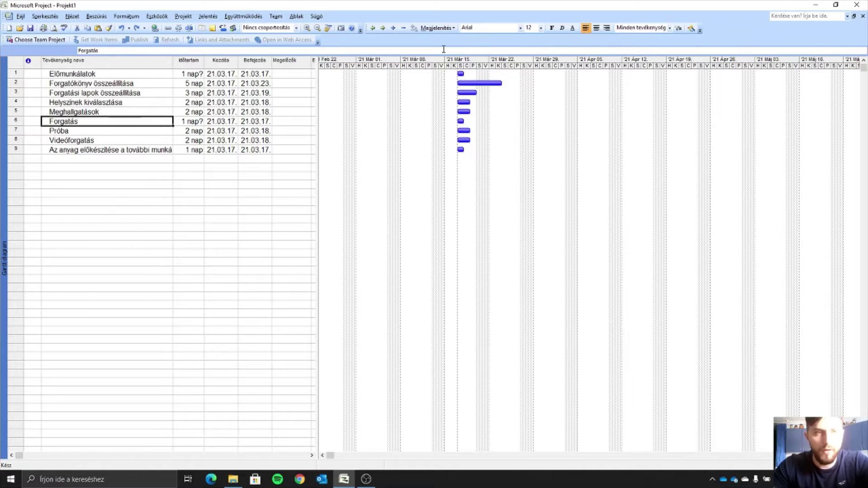
key(Down)
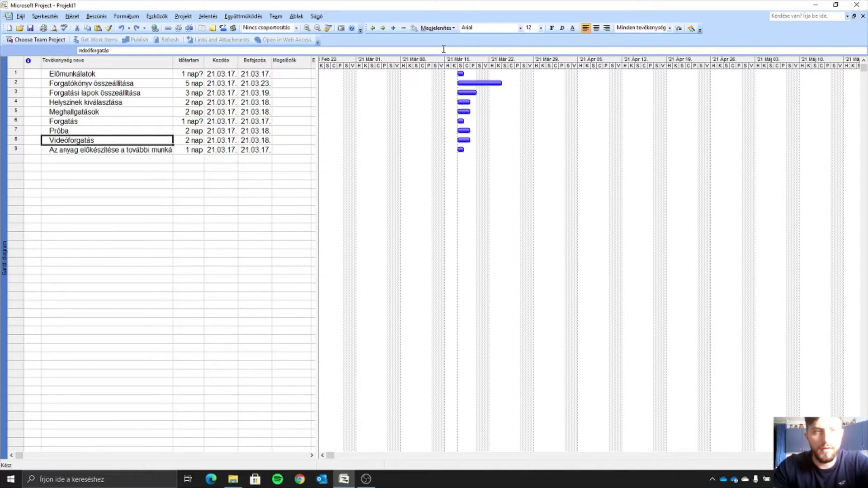
Step: Add a task named Utómunkák below the last task and set its name to font size 12
key(Down)
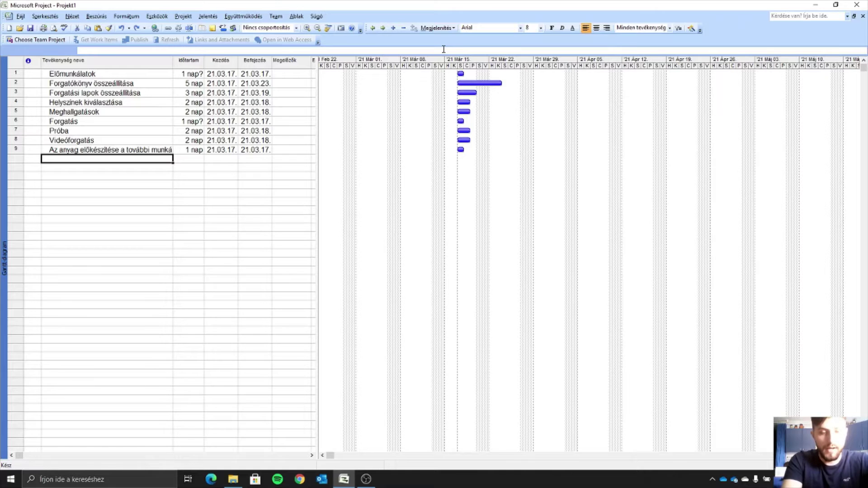
text(Ut)
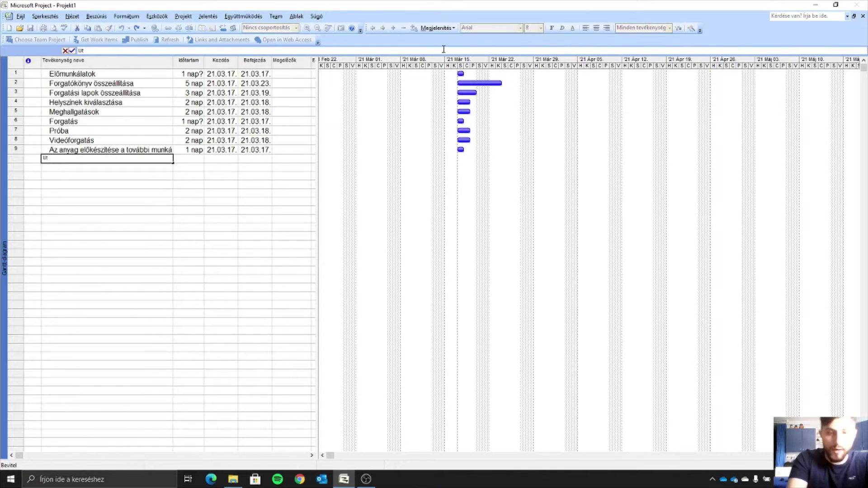
text(ómunkák)
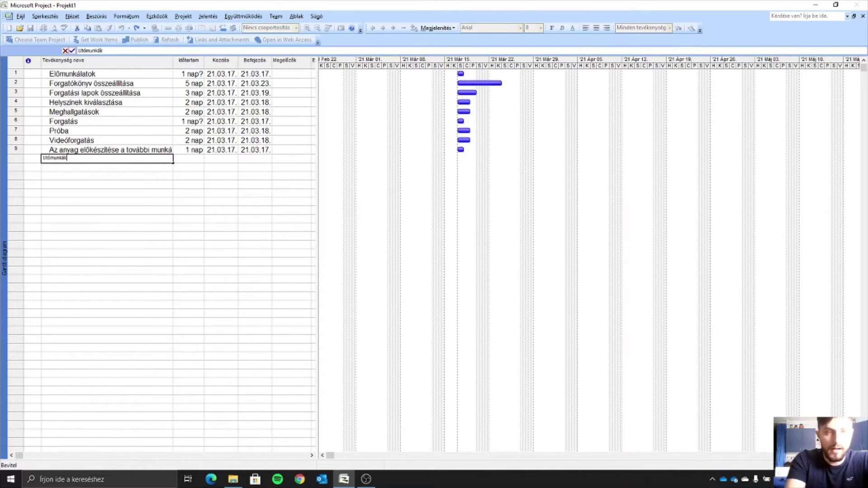
key(Return)
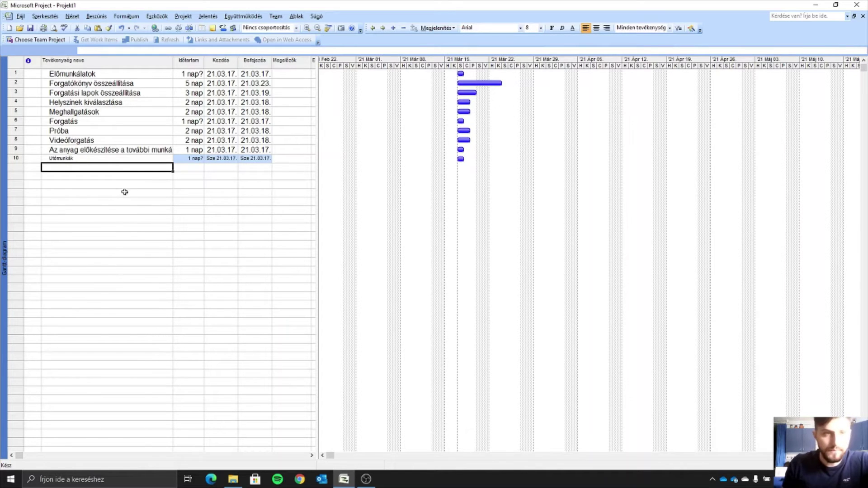
click(108, 158)
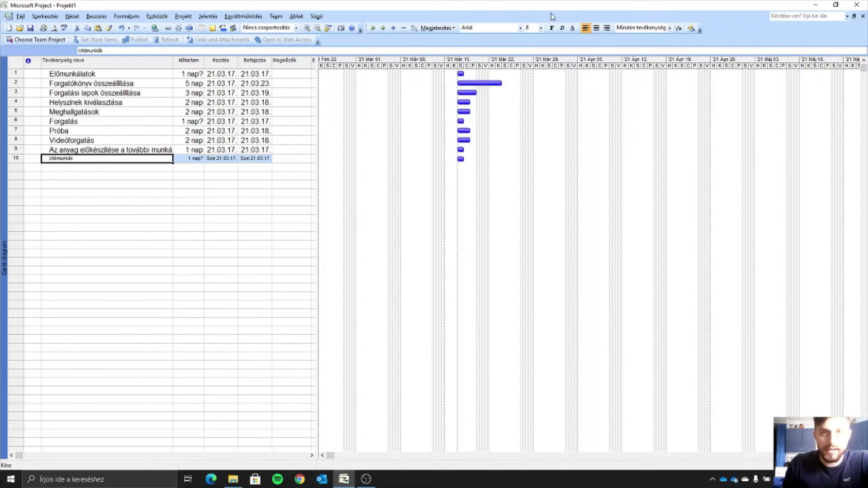
click(542, 28)
click(529, 58)
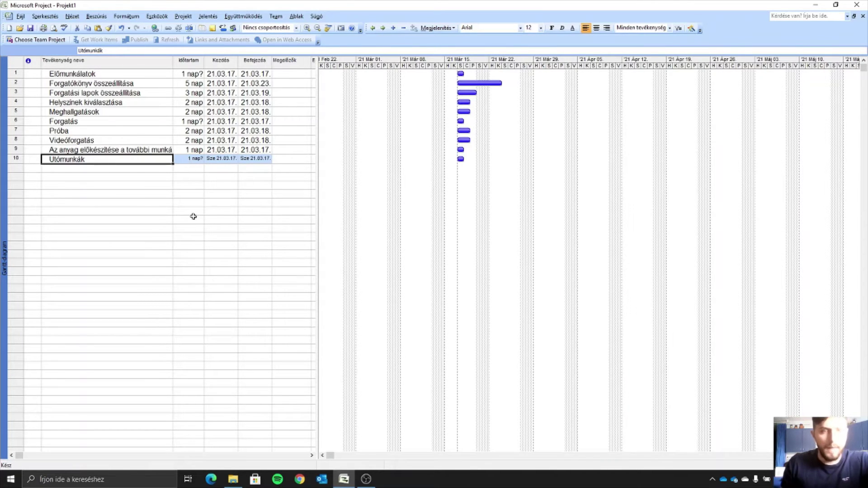
Step: Examine the duration settings of the Utómunkák task in its task information, and close them without changes
click(184, 161)
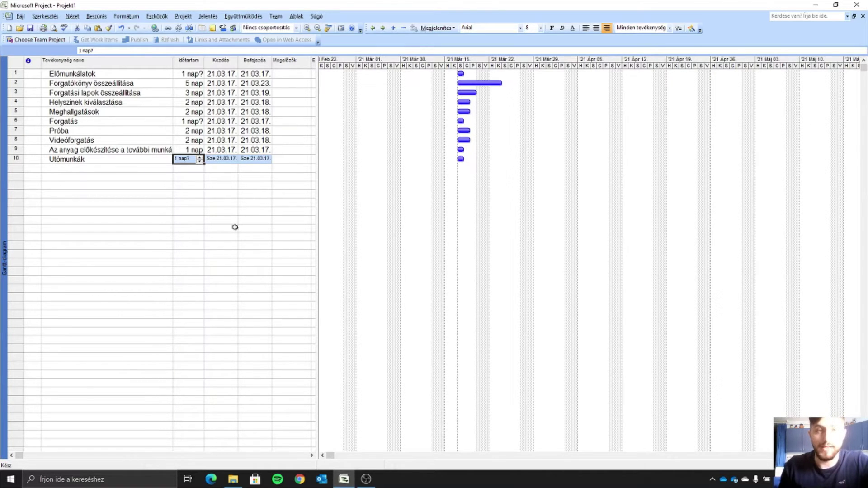
double_click(102, 159)
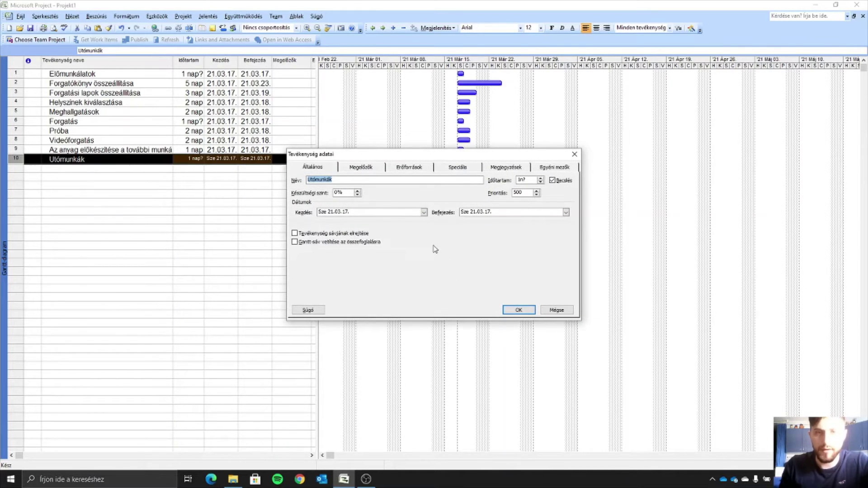
click(528, 180)
double_click(527, 180)
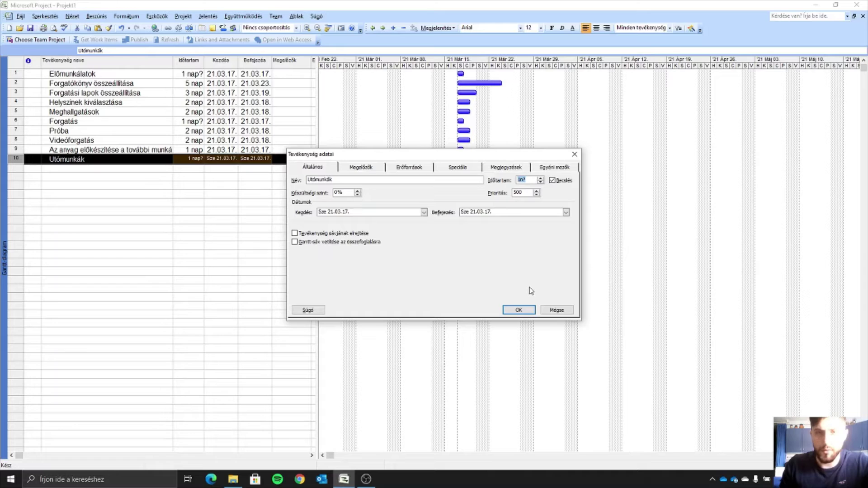
click(551, 311)
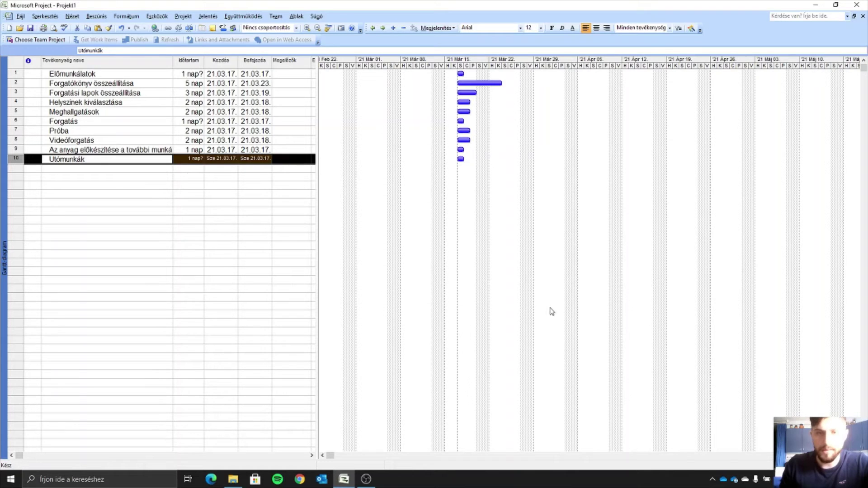
Step: Examine the durations of the tasks from Előmunkálatok to Forgatás, and select the Forgatókönyv összeállítása and Videóforgatás tasks for review
click(197, 84)
click(188, 93)
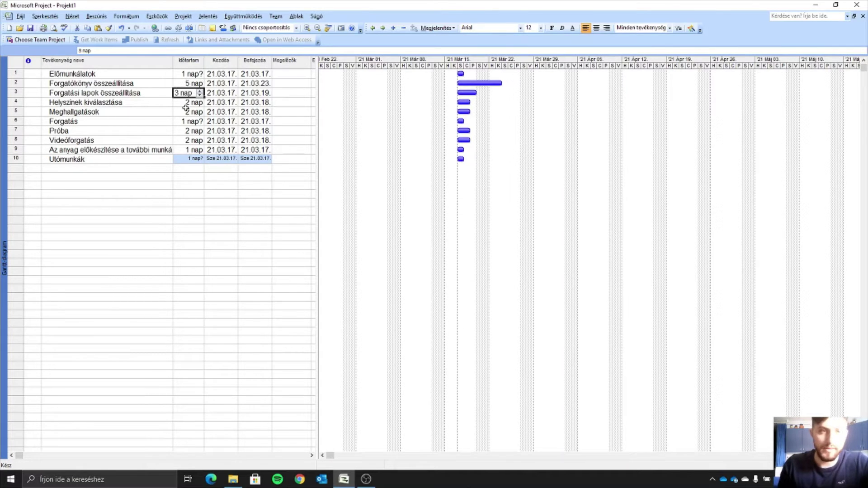
click(184, 103)
click(183, 112)
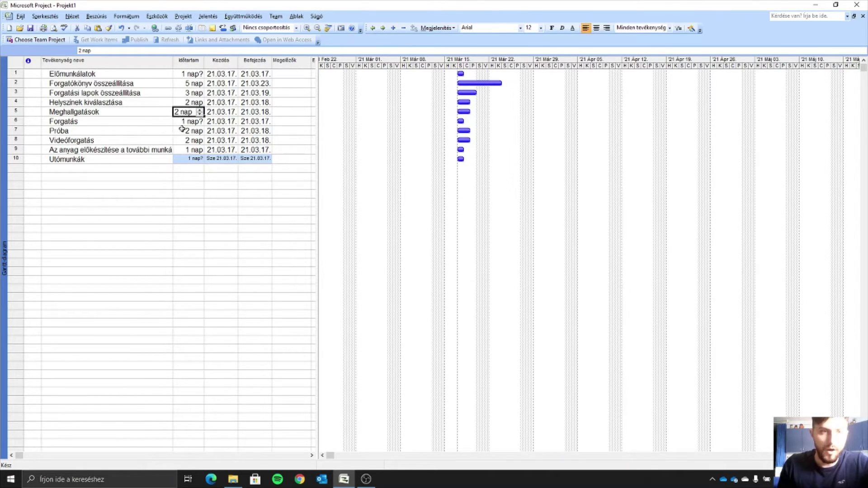
click(182, 122)
click(187, 75)
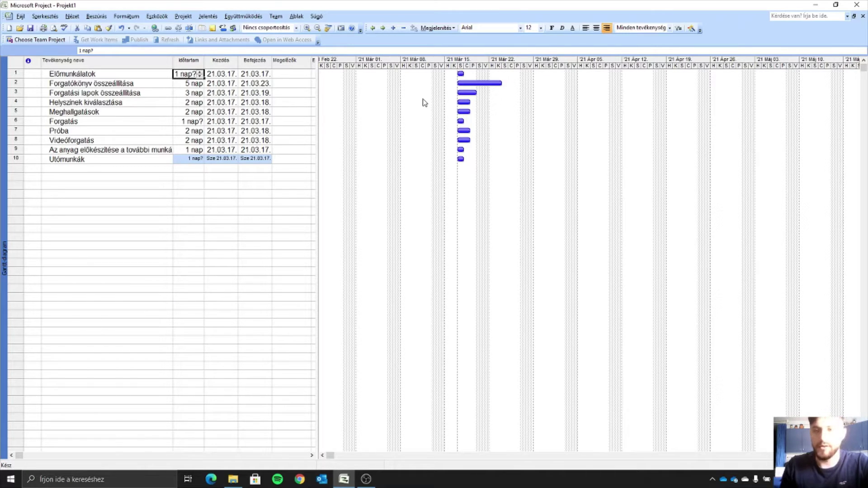
click(114, 83)
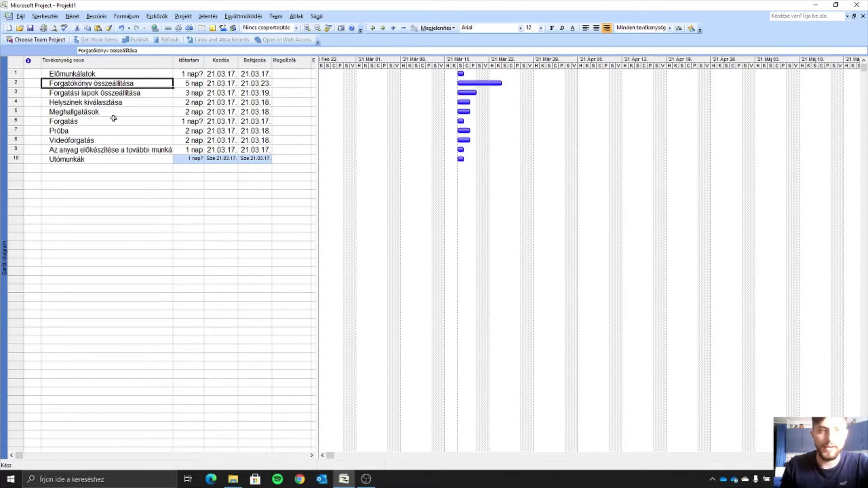
click(101, 143)
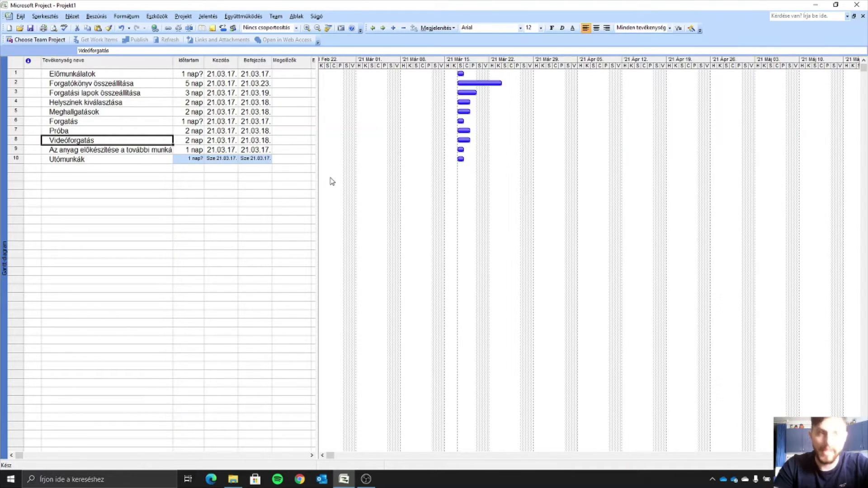
Step: Insert a new task above Forgatás and name it "Az előmunkálatok elkészültek!"
click(16, 121)
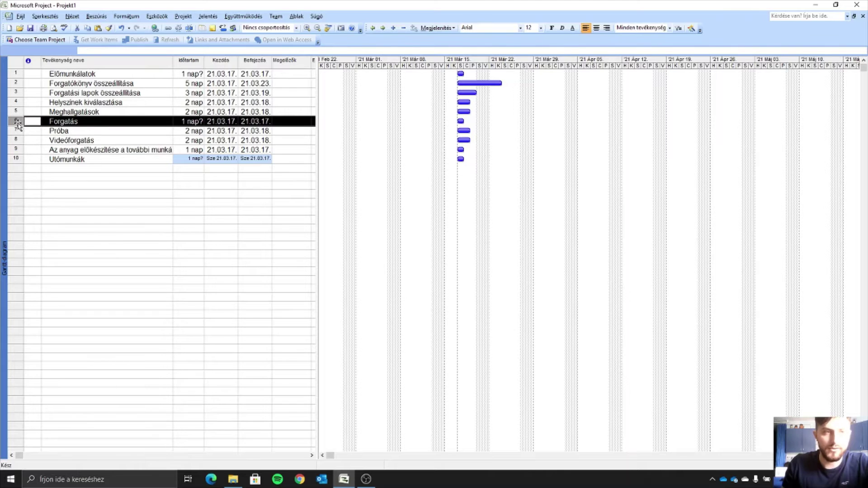
right_click(16, 122)
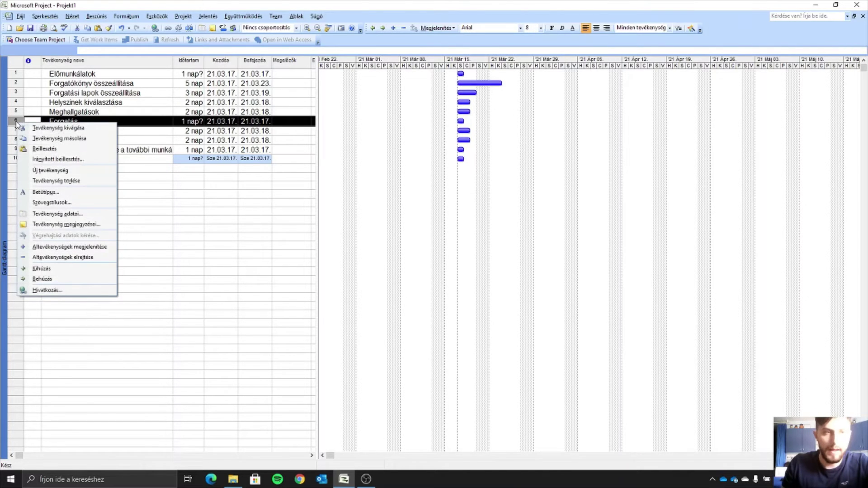
click(52, 171)
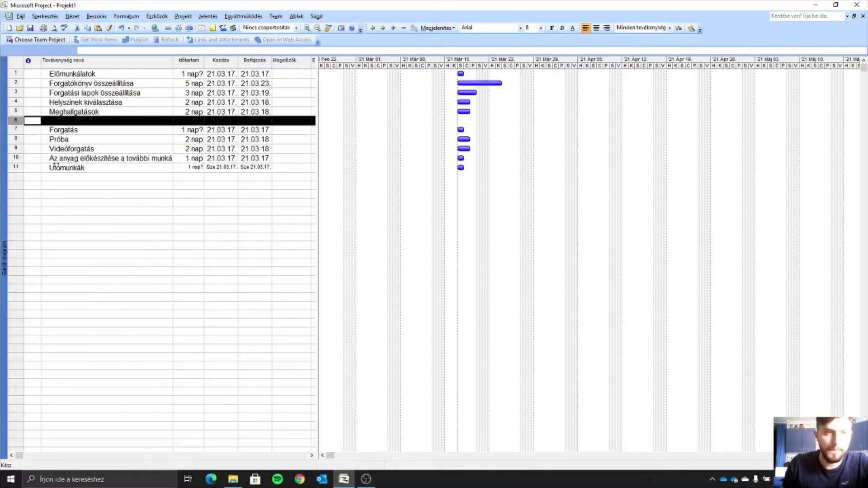
click(83, 123)
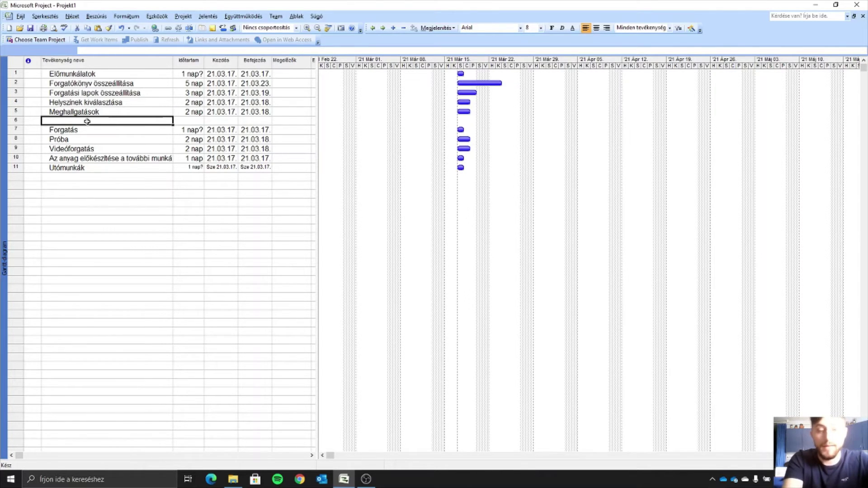
text(Az)
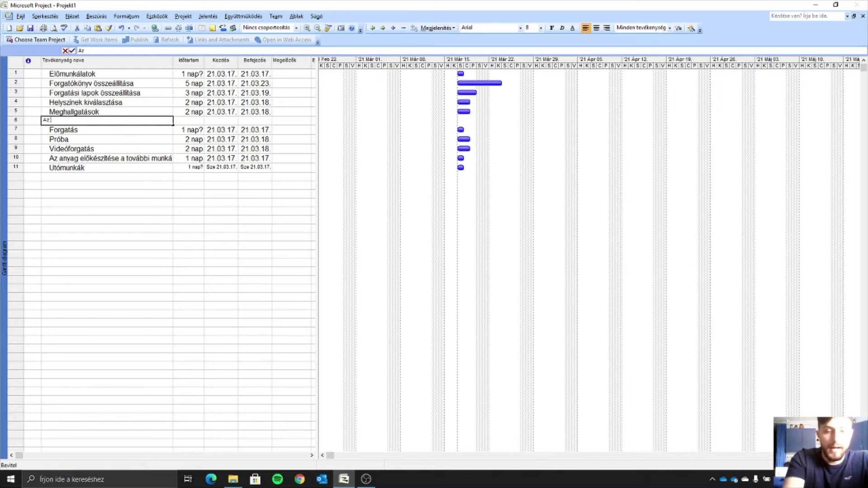
text( előmu)
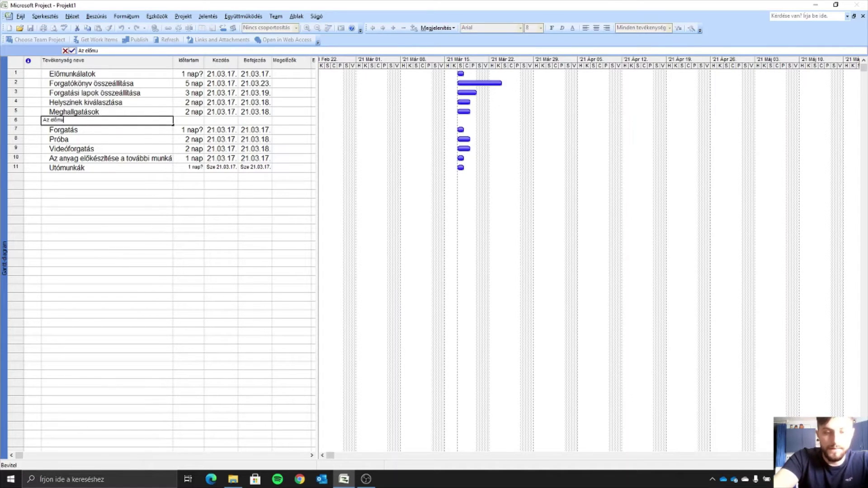
text(nkálatok el)
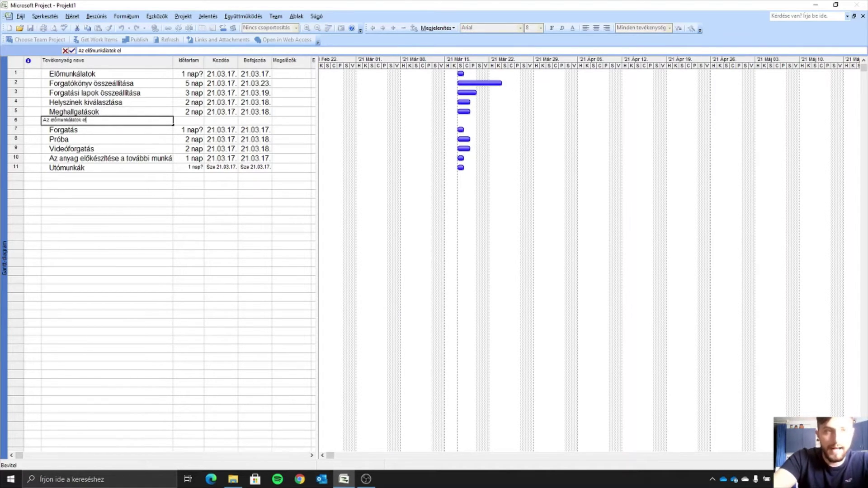
text(kész)
text(ültek l)
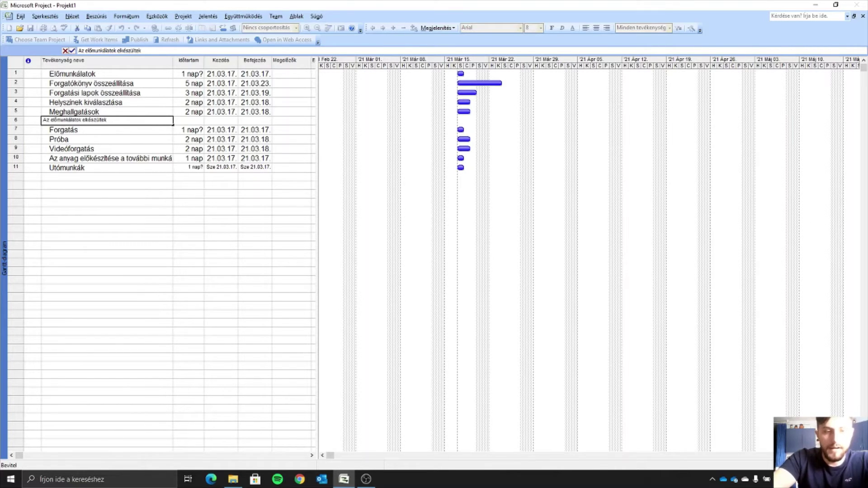
Step: Set the name of the Az előmunkálatok elkészültek! task to font size 12 and its duration to 0 days
click(117, 120)
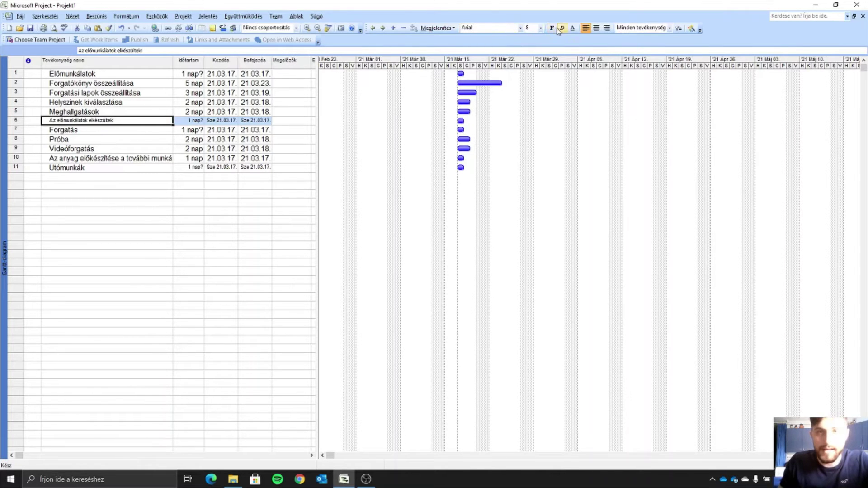
click(540, 28)
click(532, 72)
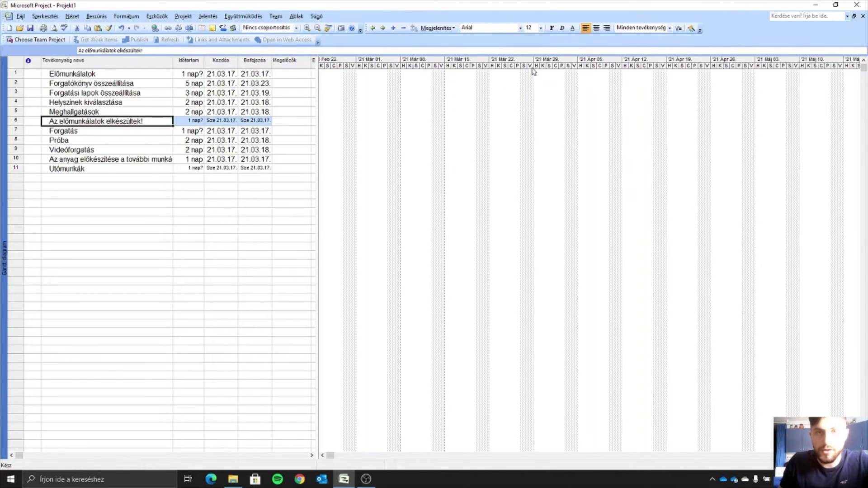
click(183, 120)
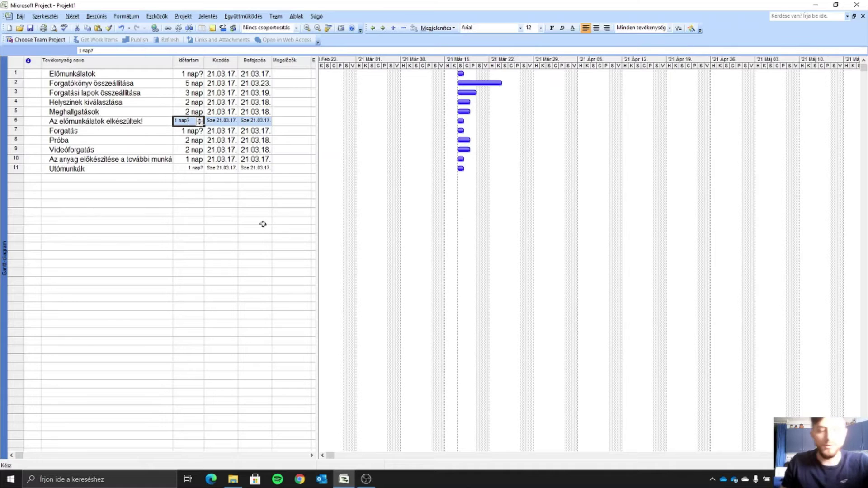
text(0)
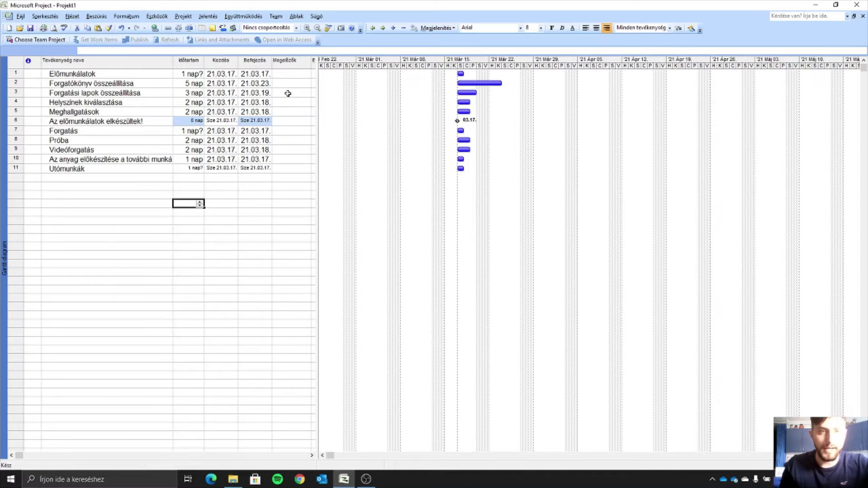
Step: Set task 2 as the predecessor of Forgatási lapok összeállítása
click(288, 93)
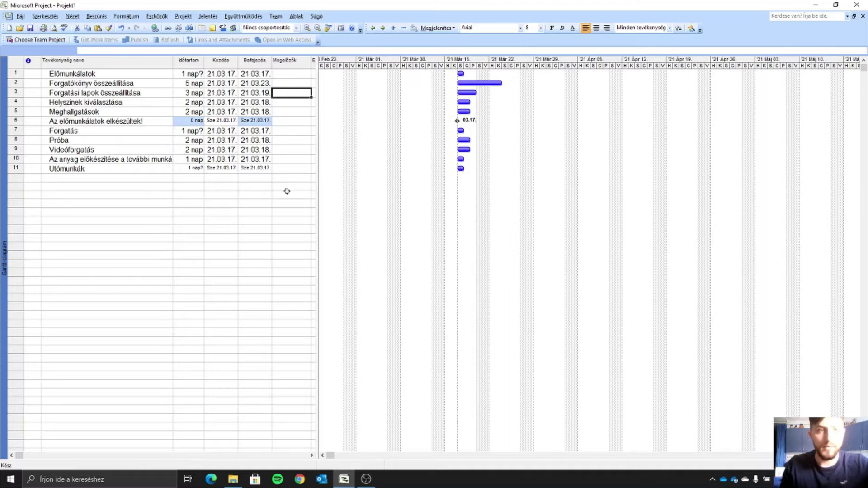
text(2)
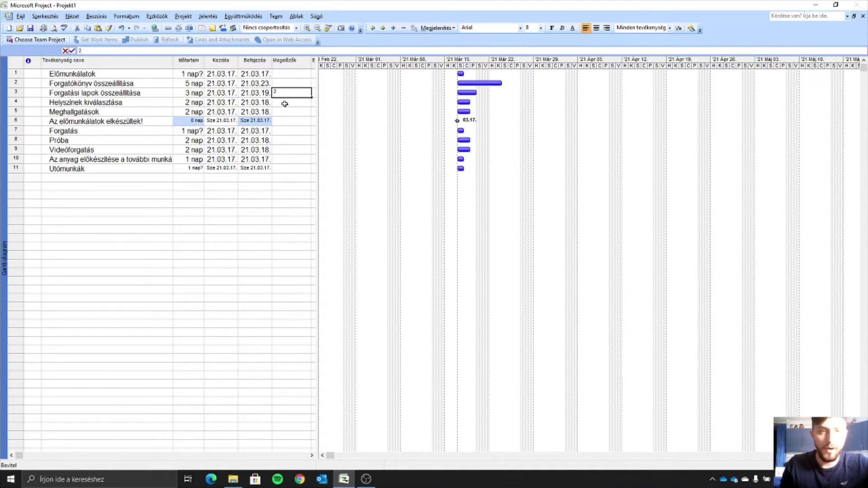
key(Return)
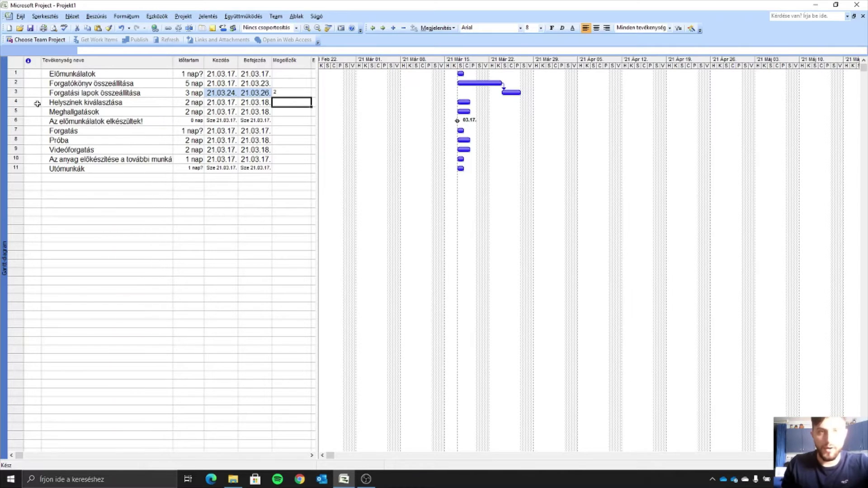
Step: Add task 3 as the predecessor of Helyszínek kiválasztása in its task information, with link type Befejezés-Kezdés (BK)
double_click(291, 101)
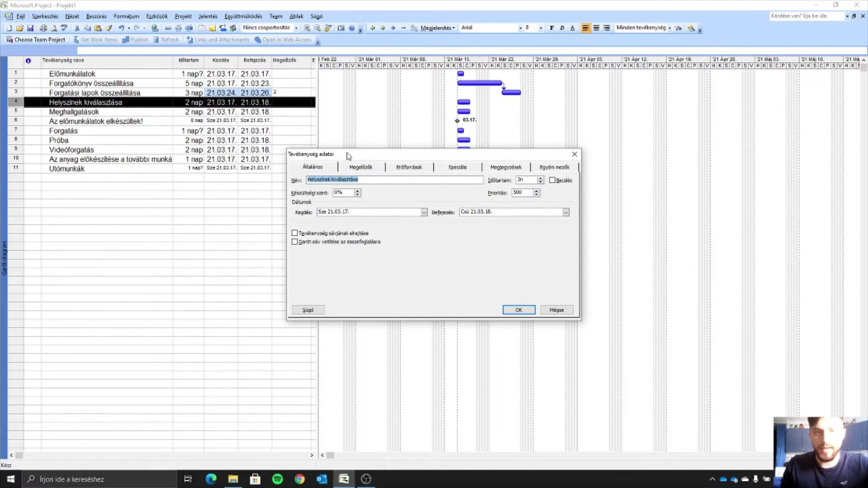
drag(346, 153, 348, 116)
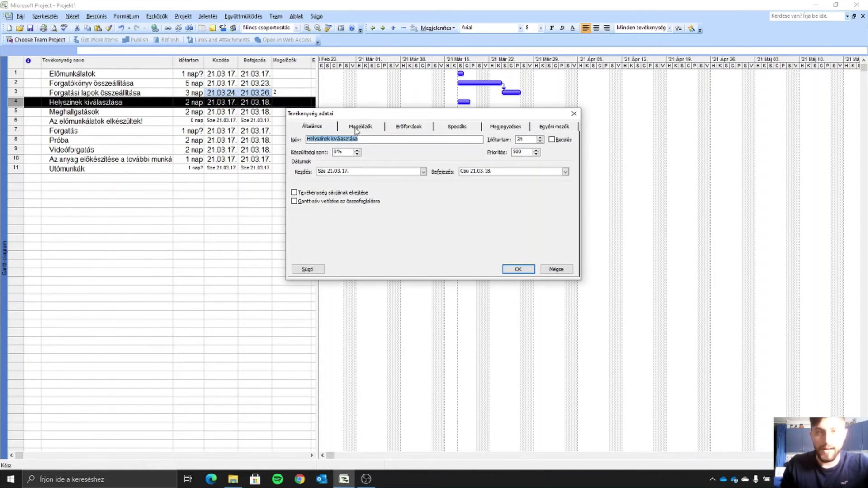
click(357, 129)
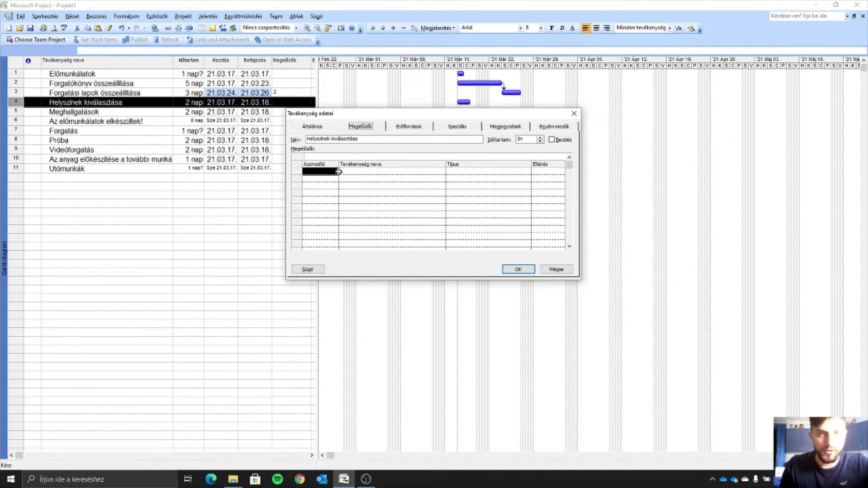
click(317, 170)
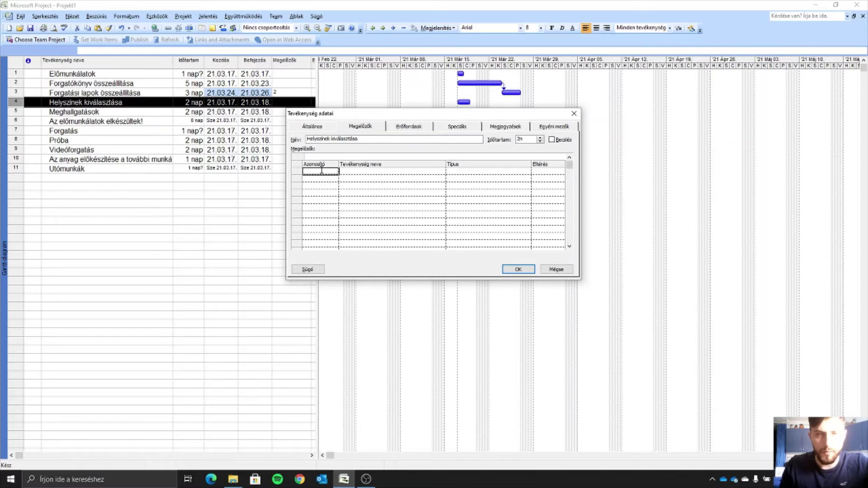
text(3)
key(Return)
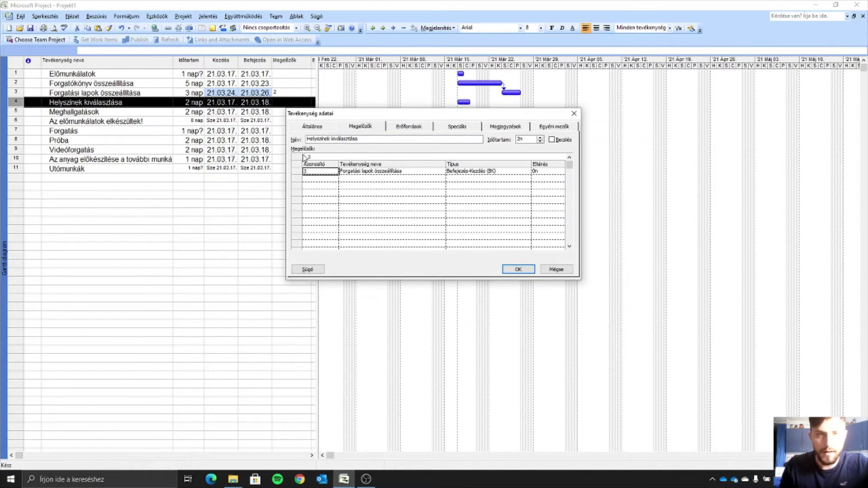
click(506, 172)
click(527, 171)
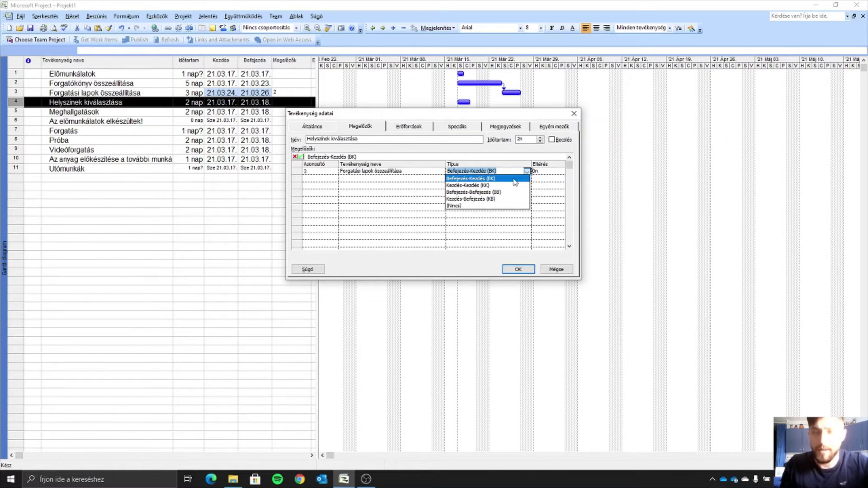
click(515, 179)
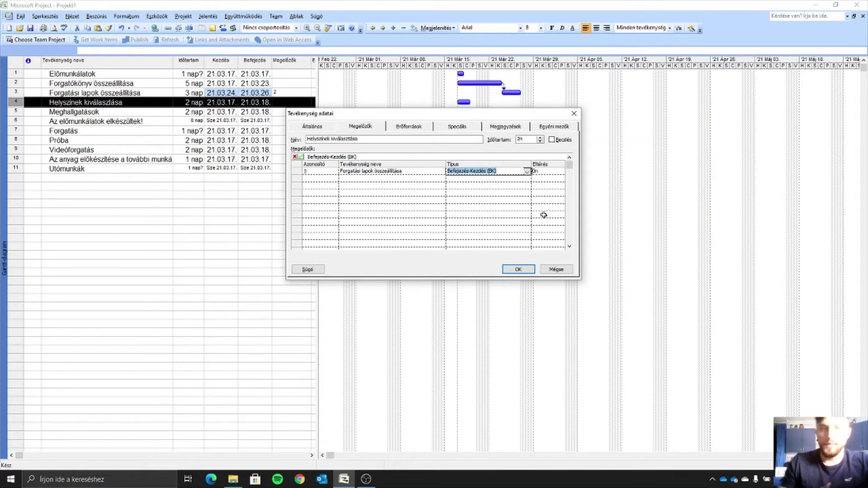
click(518, 270)
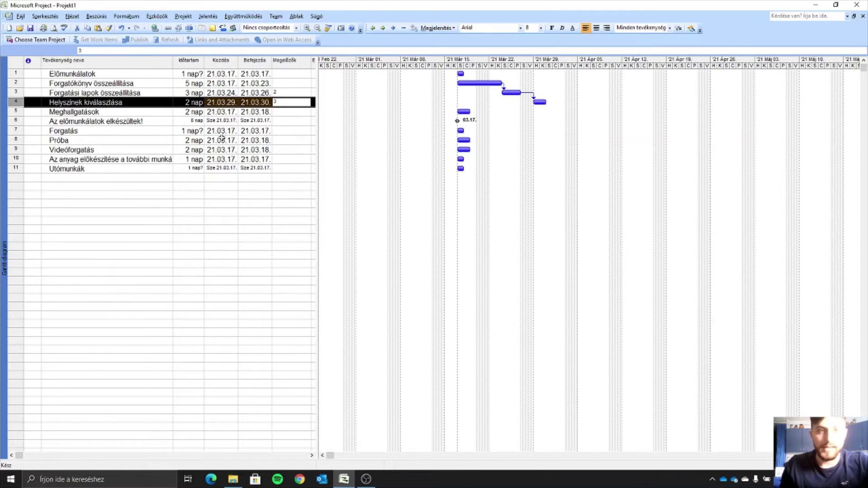
Step: Set task 4 as the predecessor of Meghallgatások and task 5 as the predecessor of Az előmunkálatok elkészültek!
click(286, 112)
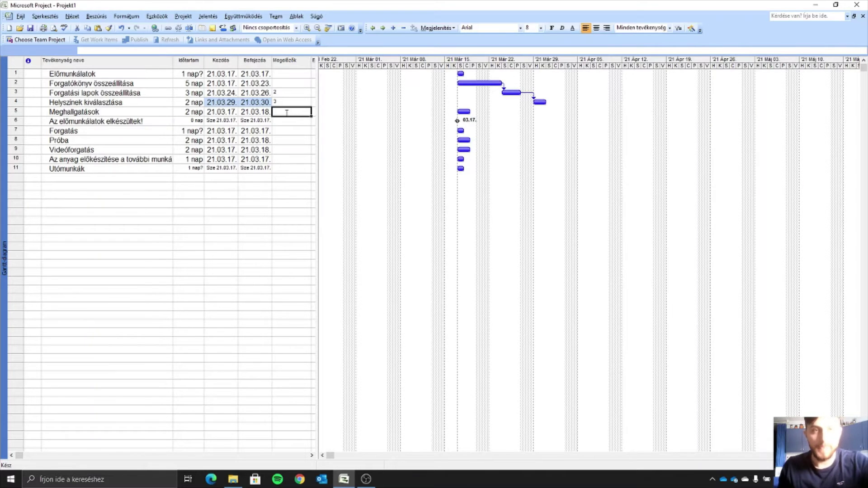
text(4)
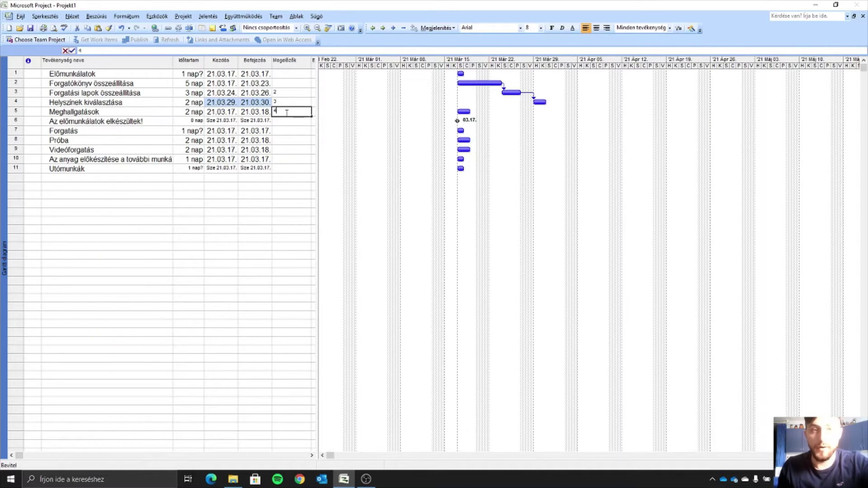
click(286, 134)
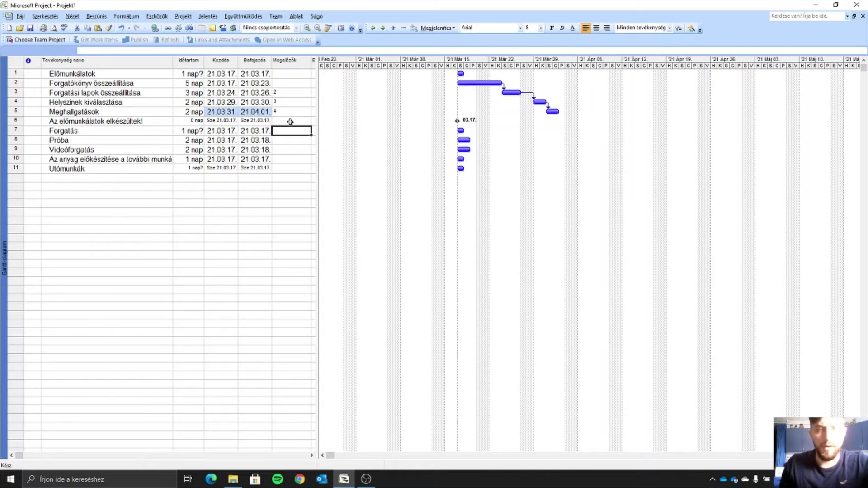
click(291, 121)
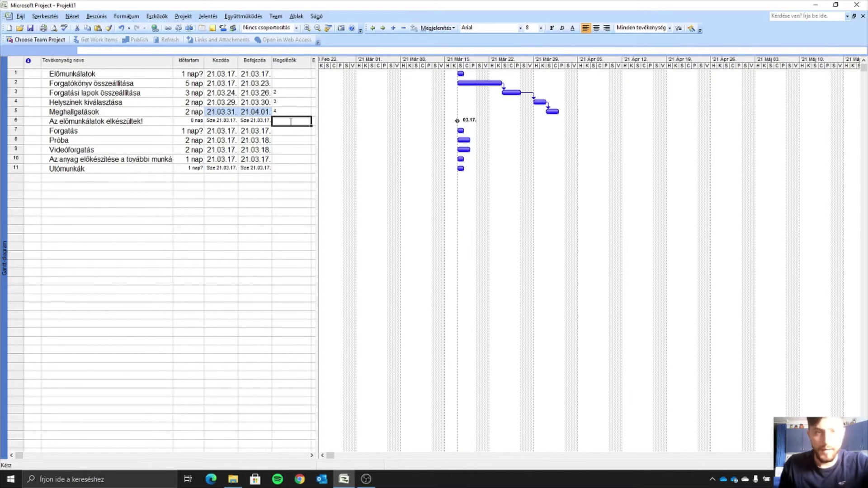
text(5)
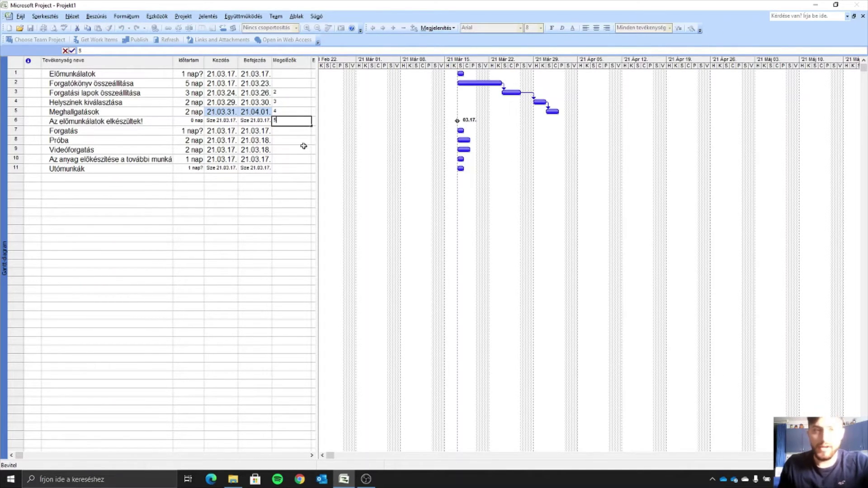
click(287, 81)
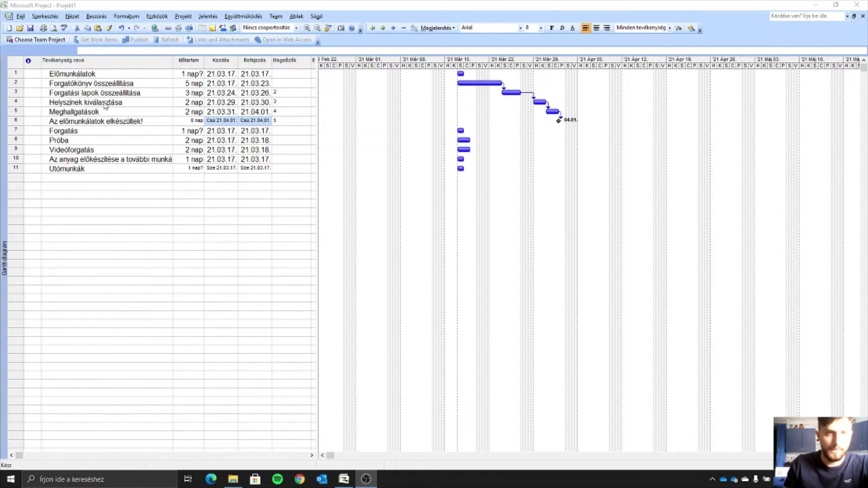
Step: Indent the tasks from Forgatókönyv összeállítása to Meghallgatások as subtasks of Előmunkálatok
key(alt+Tab)
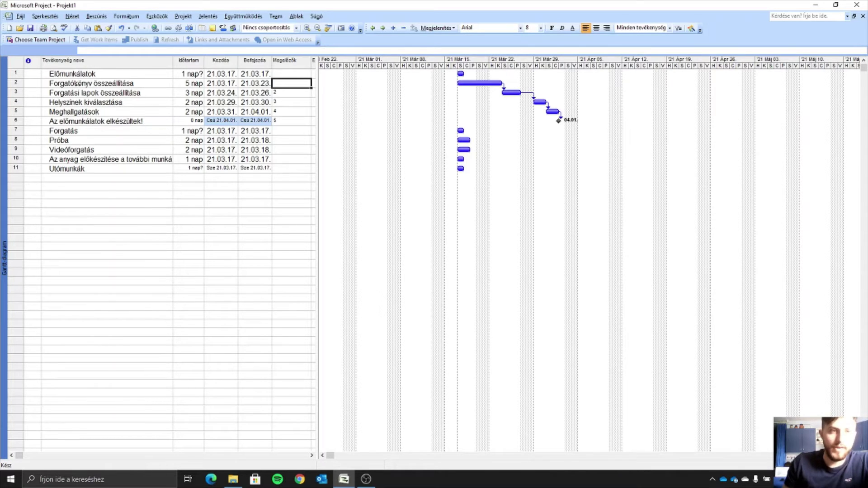
click(91, 85)
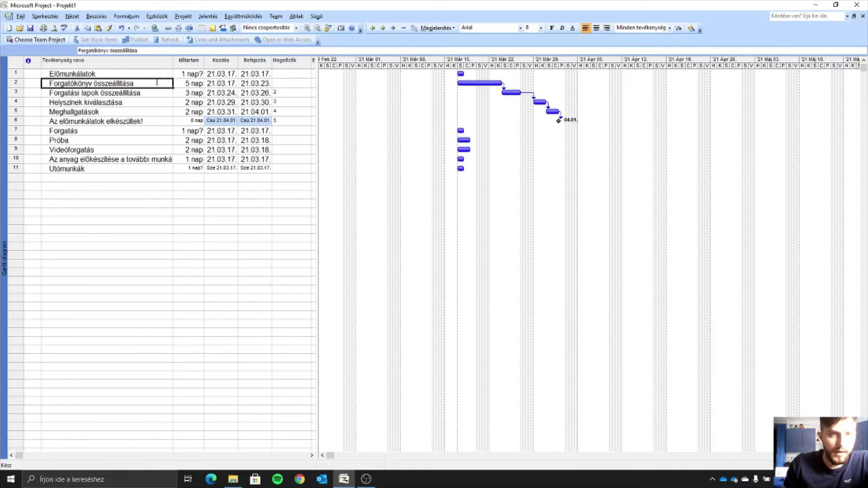
drag(37, 83, 98, 114)
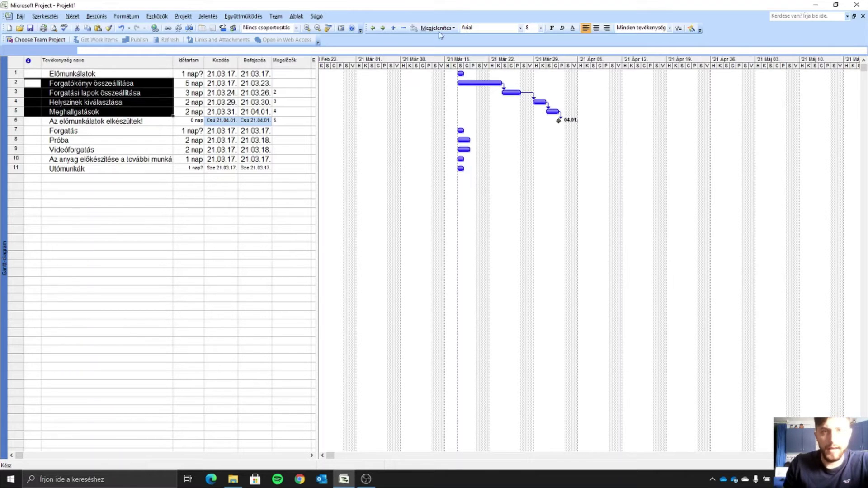
click(382, 28)
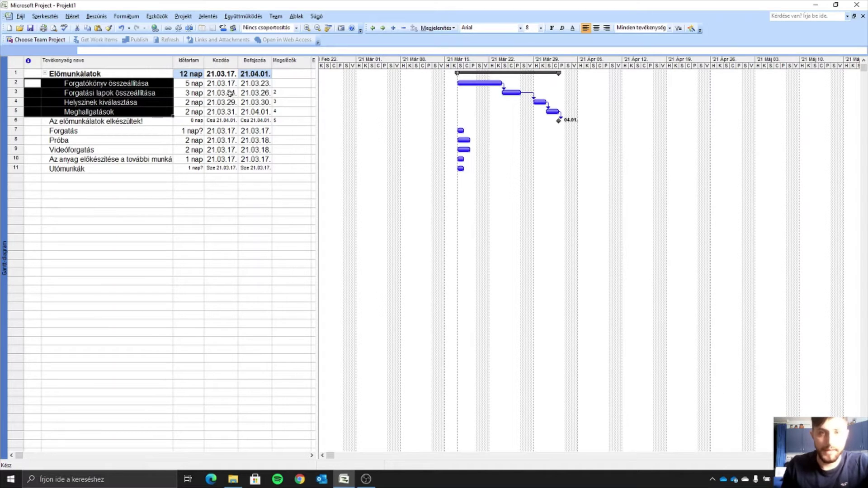
Step: Indent Próba, Videóforgatás and Az anyag előkészítése a további munkához as subtasks of Forgatás
click(83, 132)
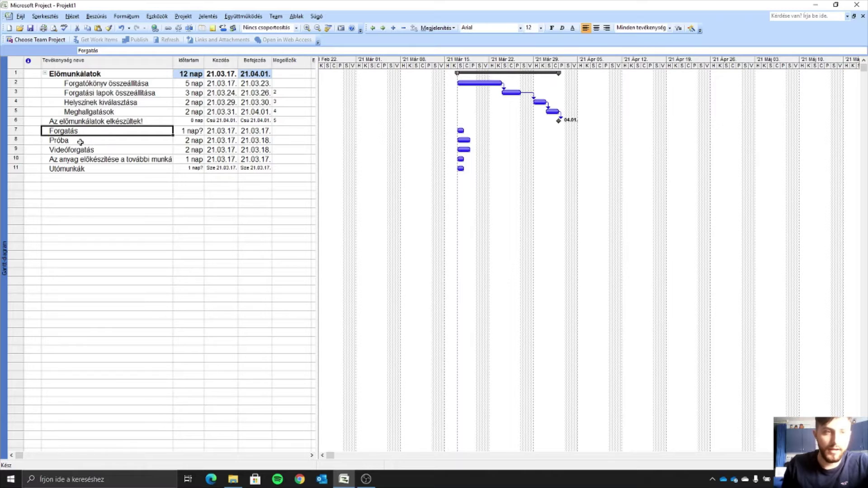
drag(81, 141, 94, 159)
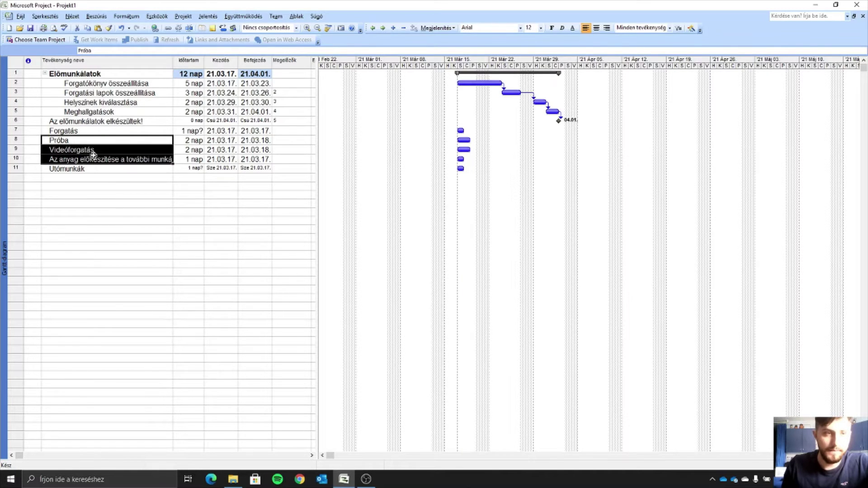
click(382, 28)
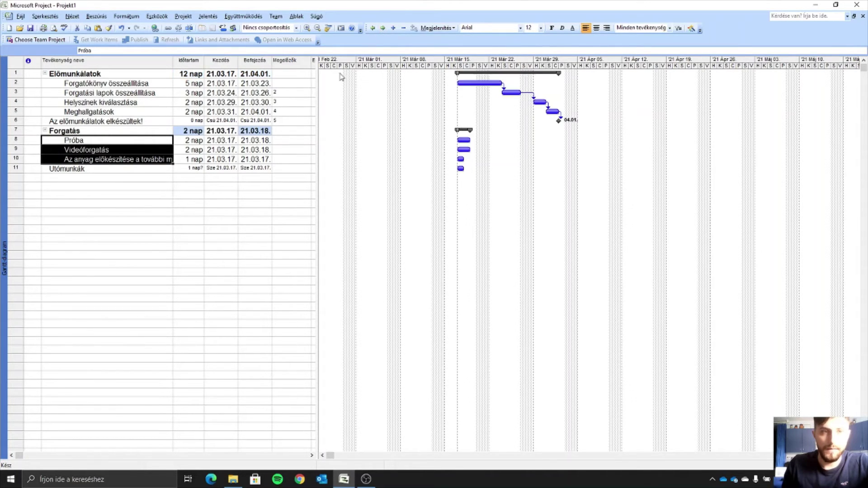
click(129, 169)
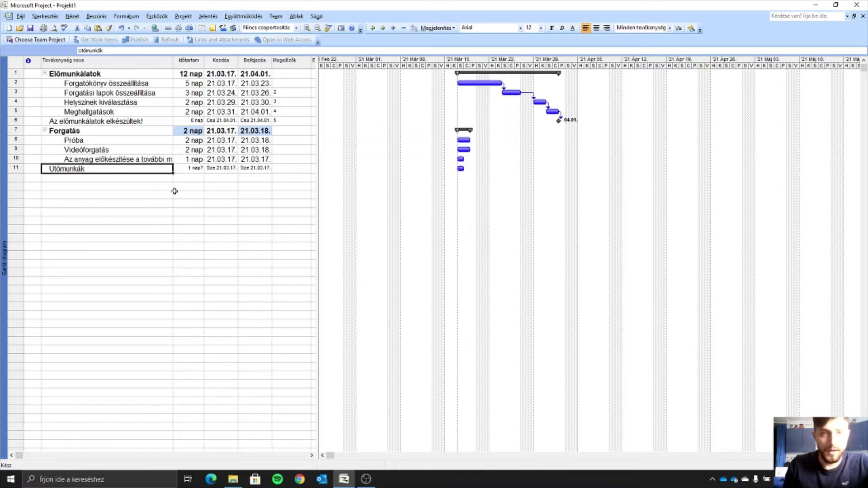
Step: Set task 6 as the predecessor of both Forgatás and its subtask Próba
click(194, 132)
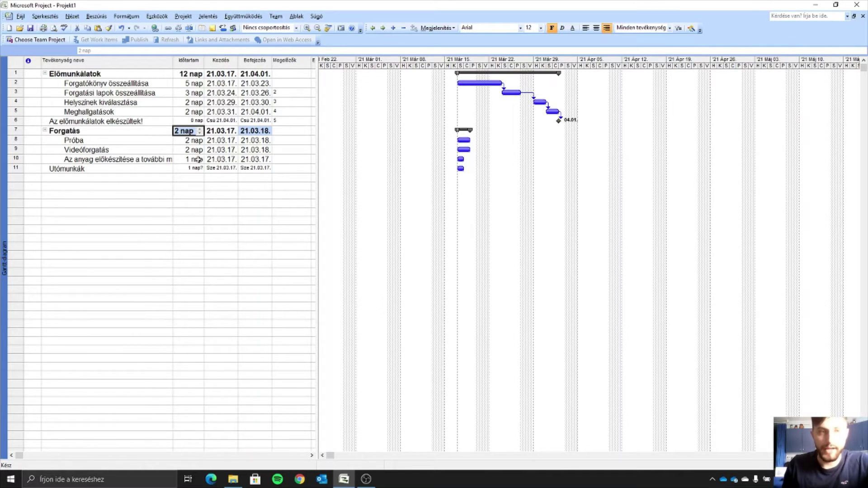
click(277, 131)
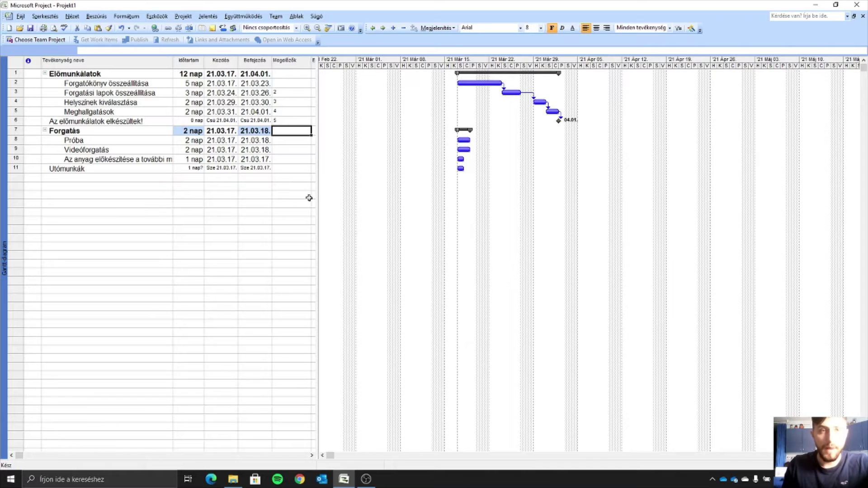
text(6)
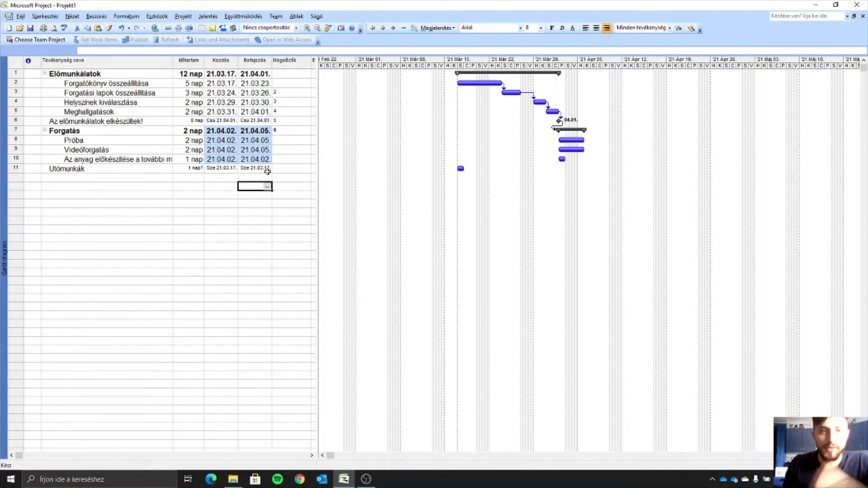
click(287, 139)
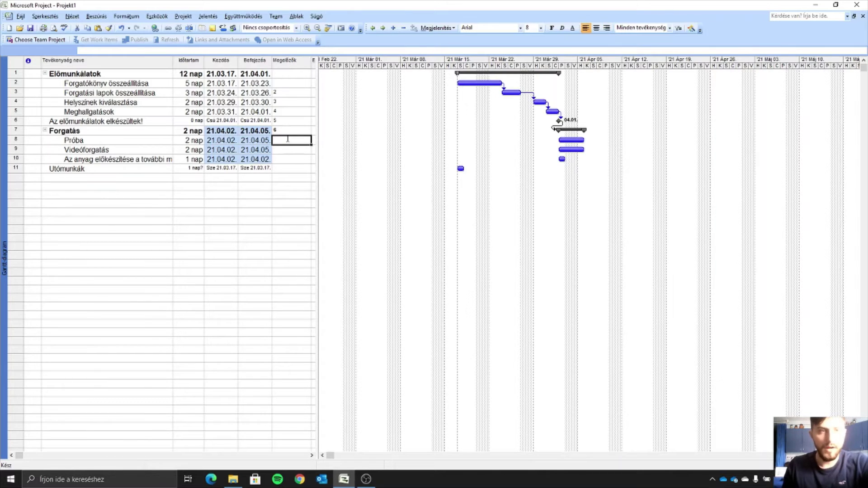
text(6)
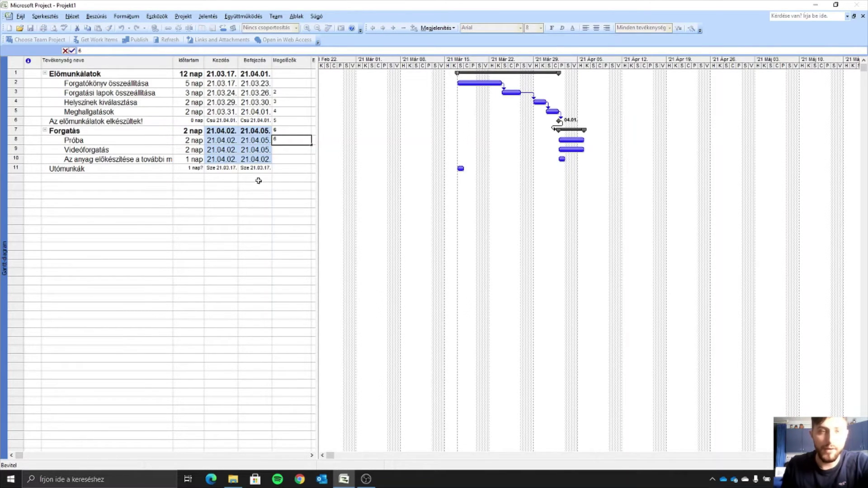
click(258, 180)
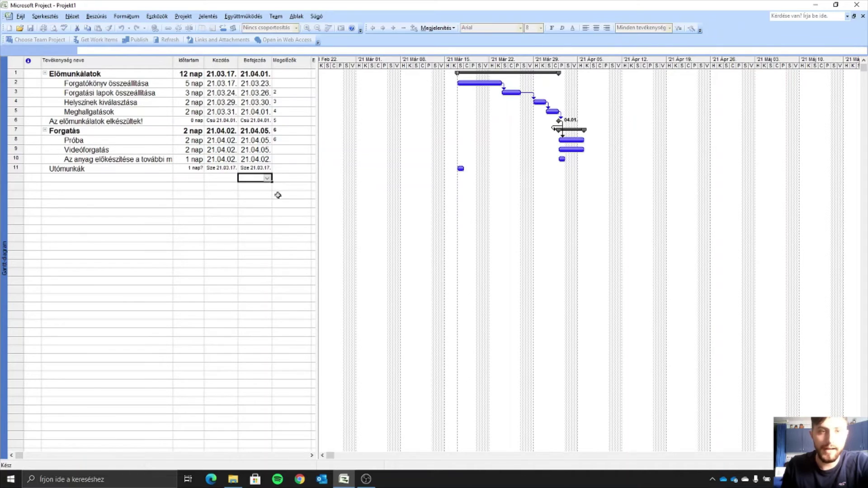
Step: Try to set summary task 7 as the predecessor of Videóforgatás
click(292, 150)
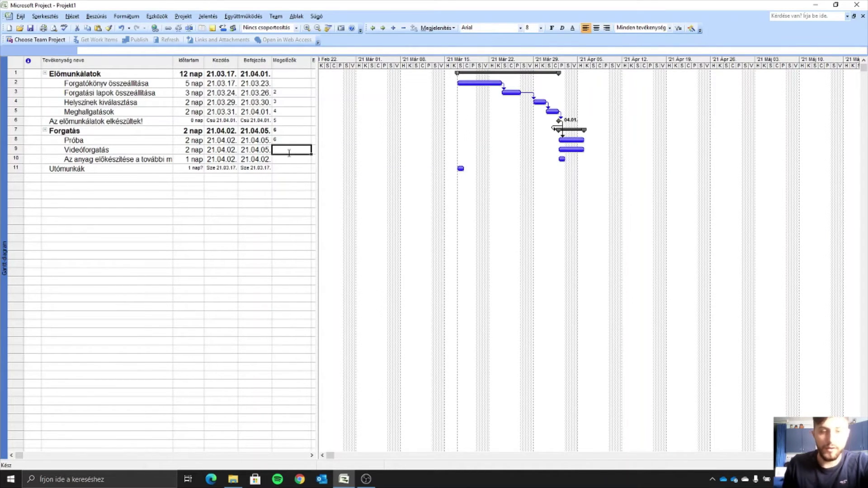
text(7)
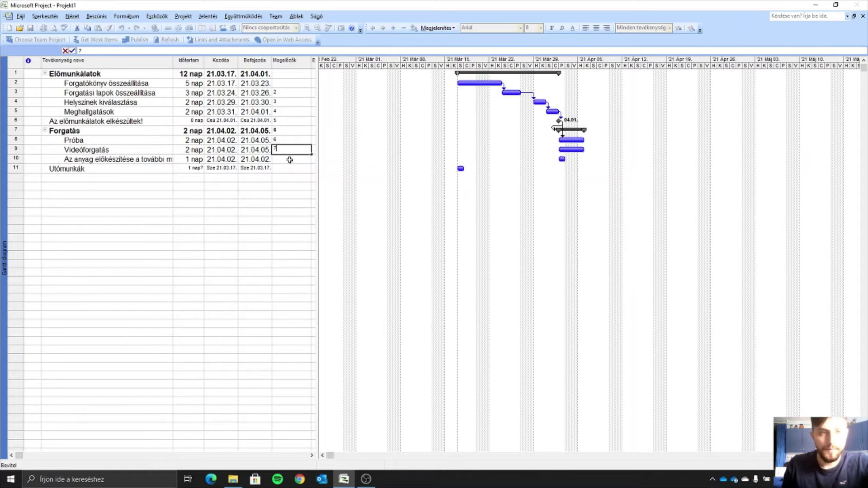
key(Return)
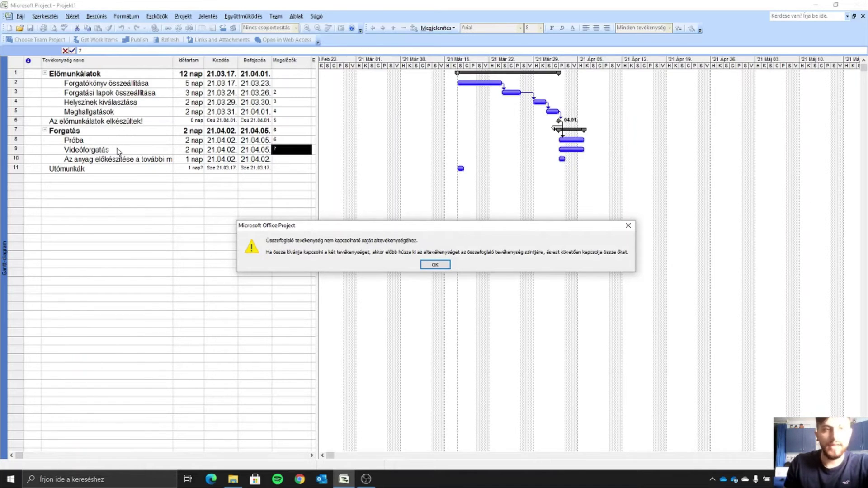
click(435, 265)
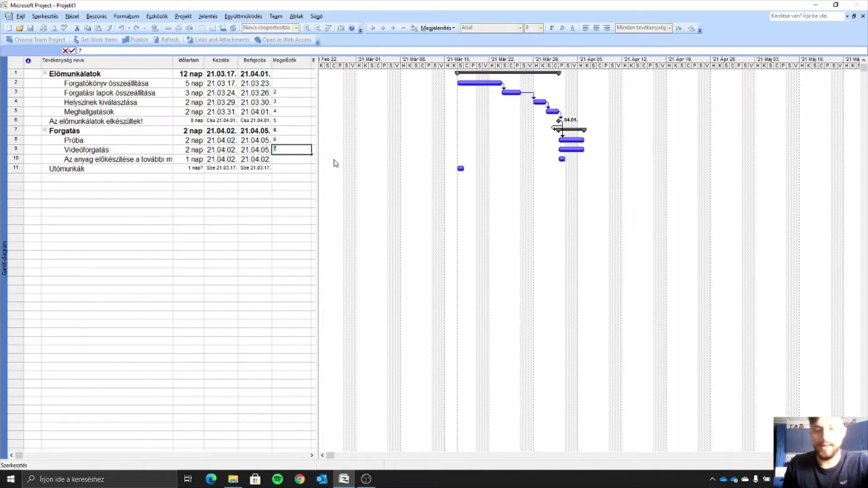
Step: Set task 8 as the predecessor of Videóforgatás
text(8)
click(283, 179)
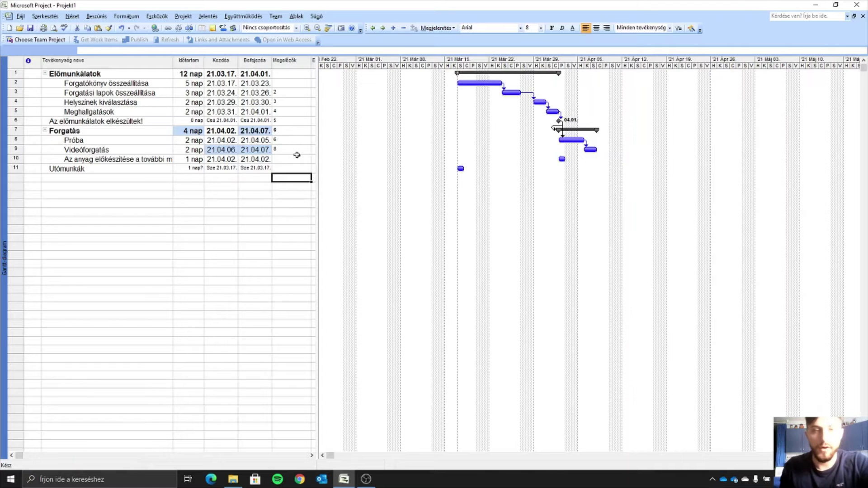
click(293, 150)
Step: Add task 9, Videóforgatás, as a predecessor in the task information of Az anyag előkészítése a további munkához
click(290, 160)
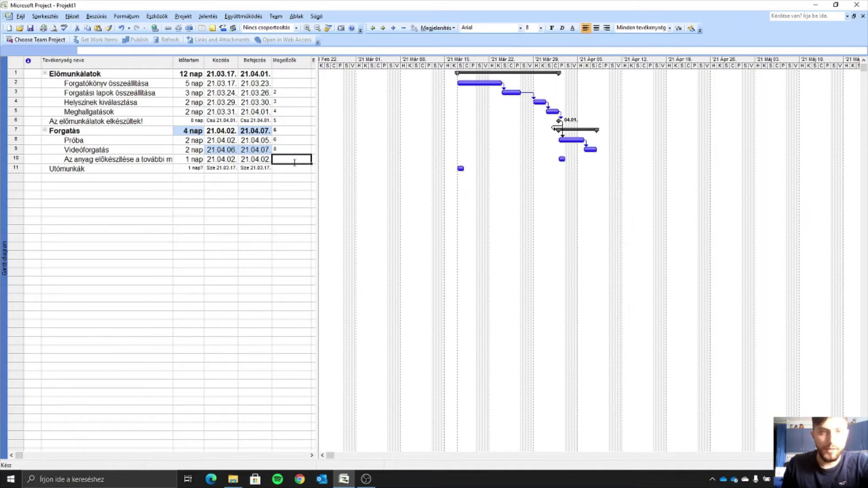
click(91, 159)
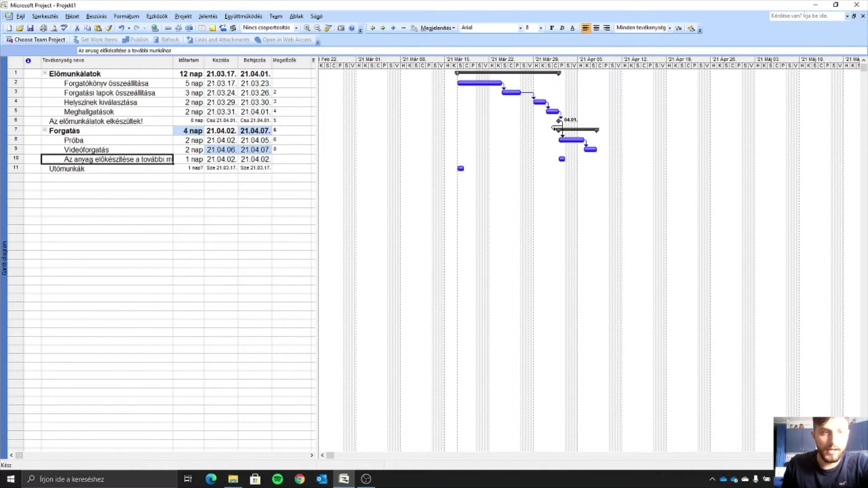
double_click(90, 160)
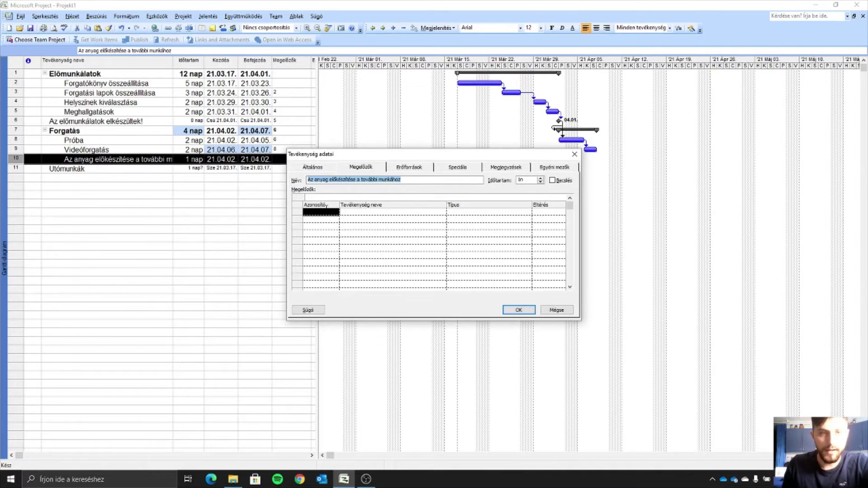
text(9)
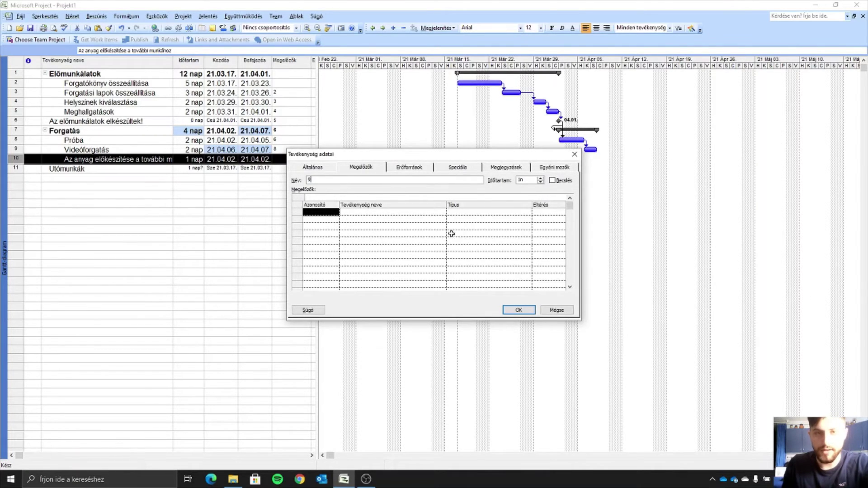
click(327, 211)
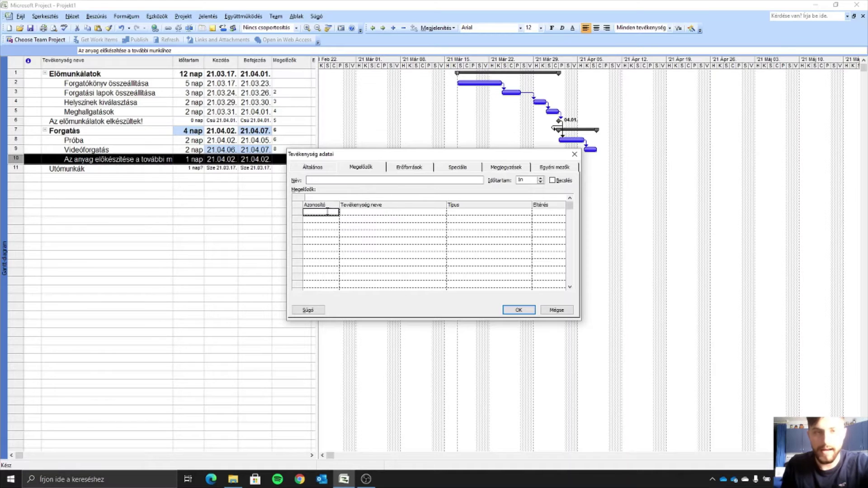
text(9)
click(370, 212)
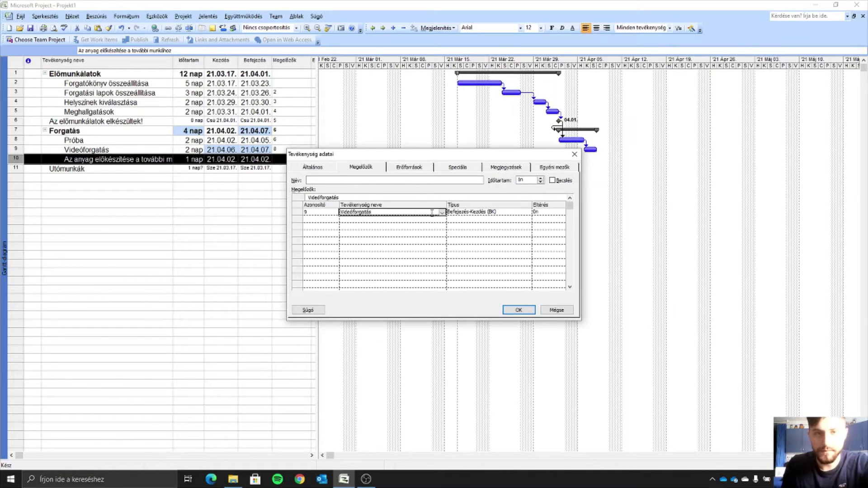
Step: Change the link to Videóforgatás to type Kezdés-Kezdés (KK) with a lag of 1 day and apply it
click(501, 212)
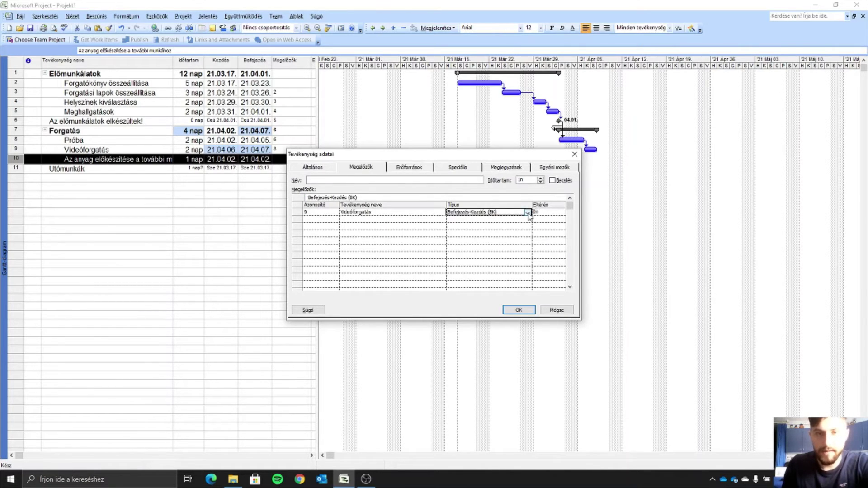
click(527, 212)
click(512, 226)
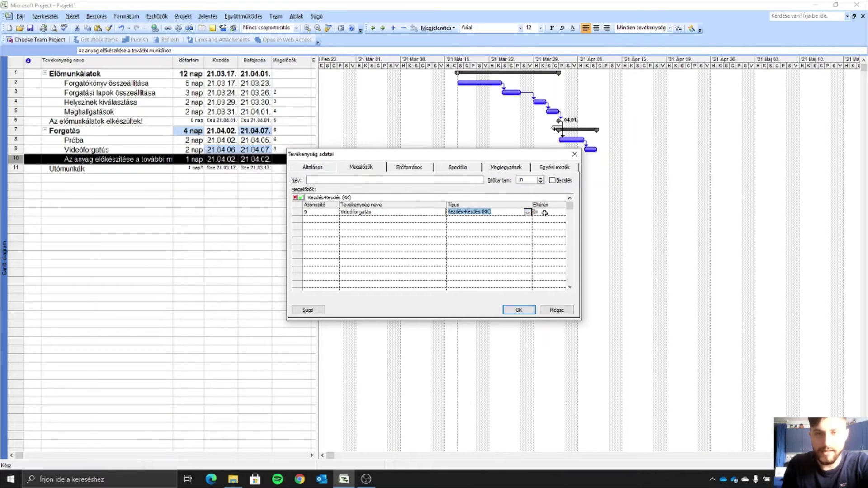
click(544, 212)
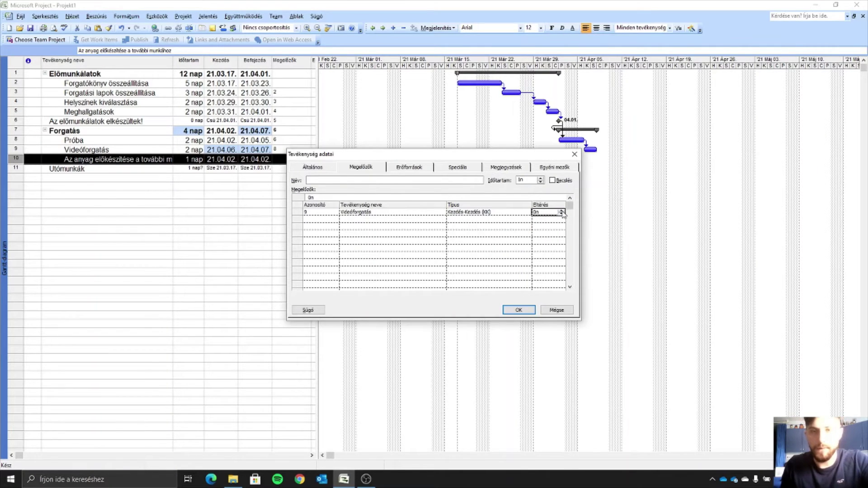
click(561, 210)
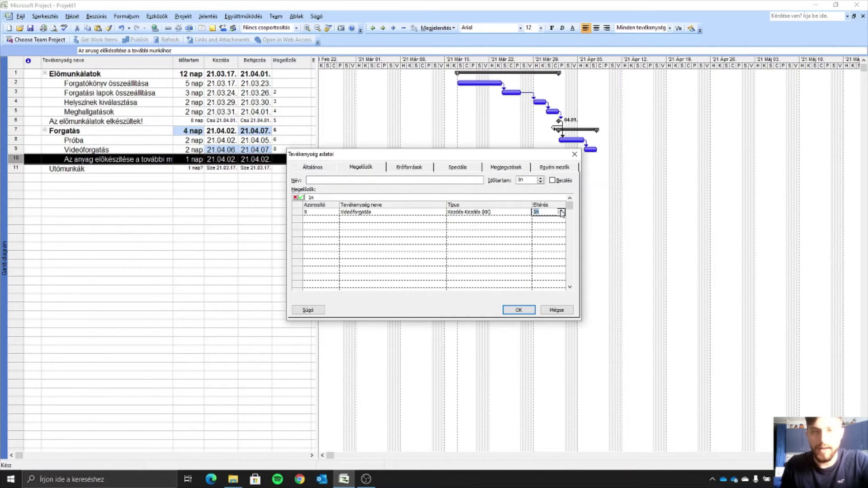
click(514, 311)
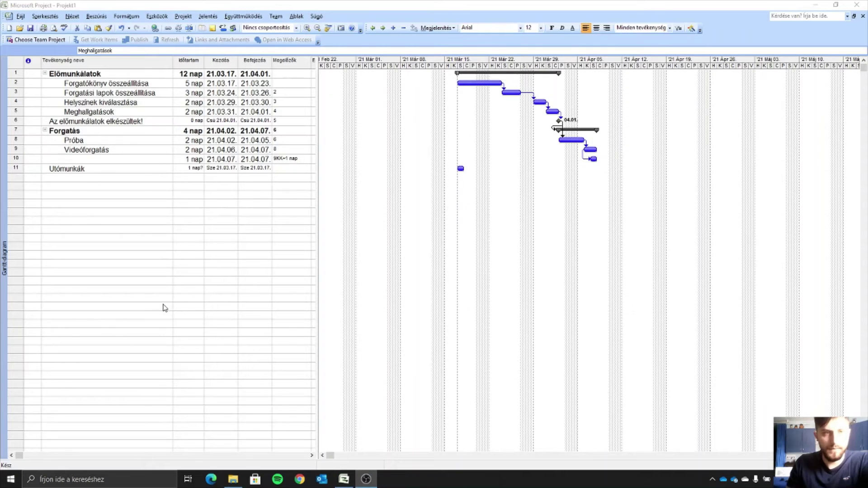
Step: Add the note "A meghllagatások egyesével történnek." to the task Meghallgatások
click(207, 4)
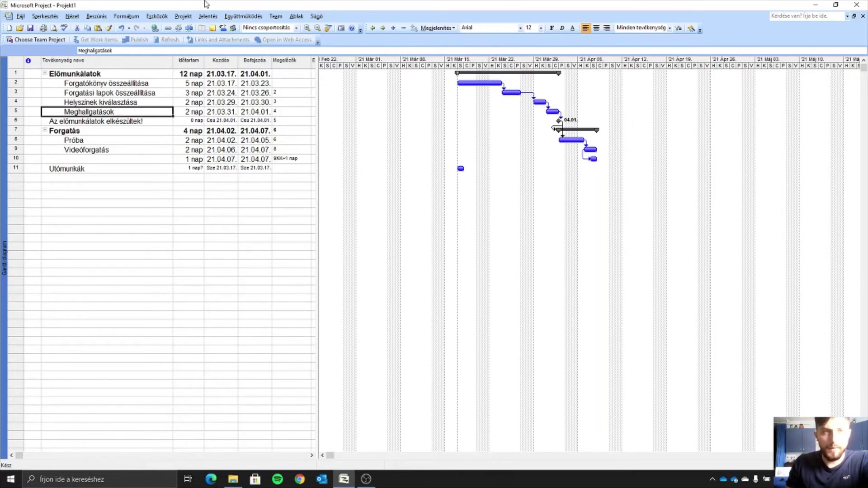
double_click(156, 112)
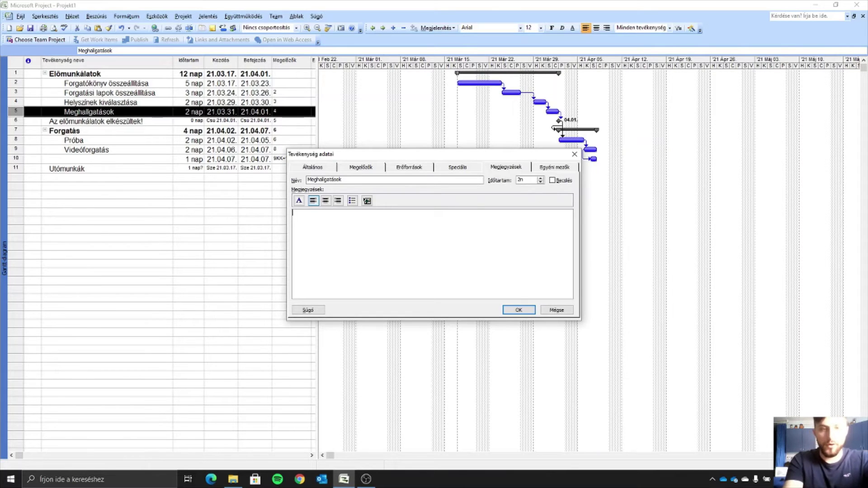
text(A meghallaga)
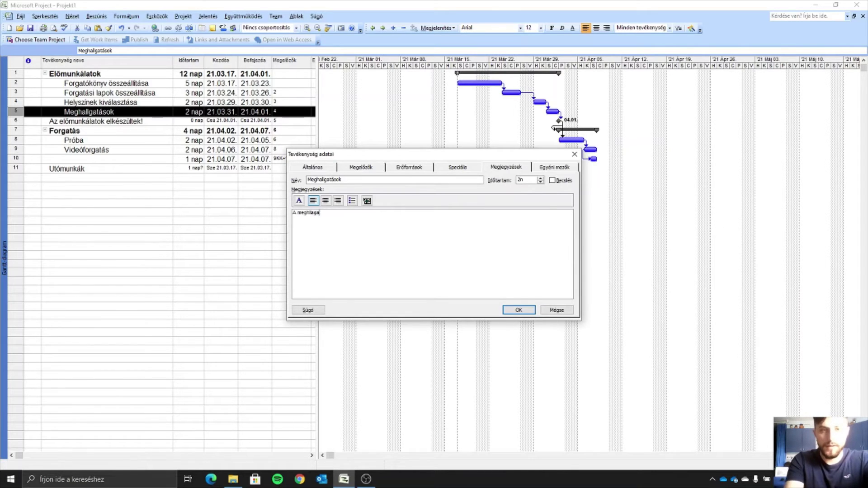
text(tások )
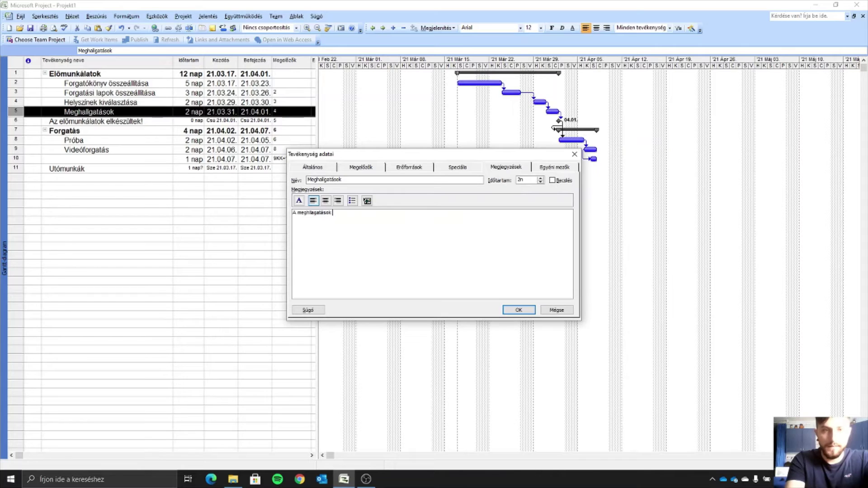
text(egyesé)
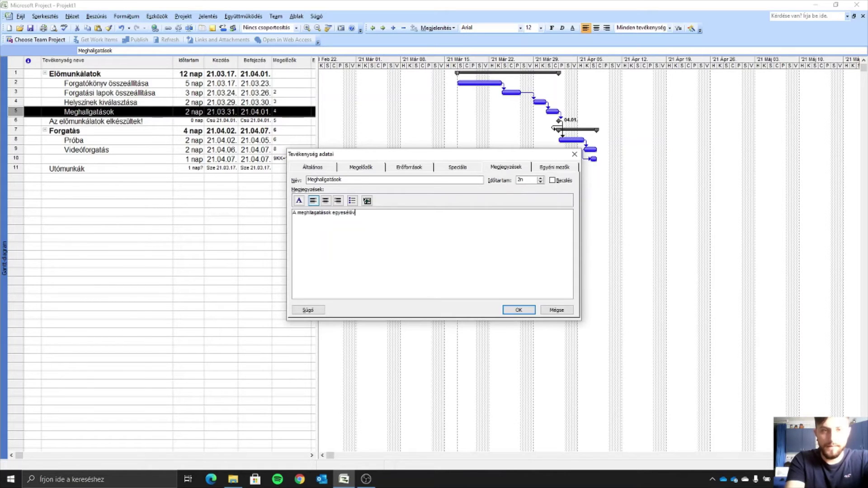
text(vel történnek)
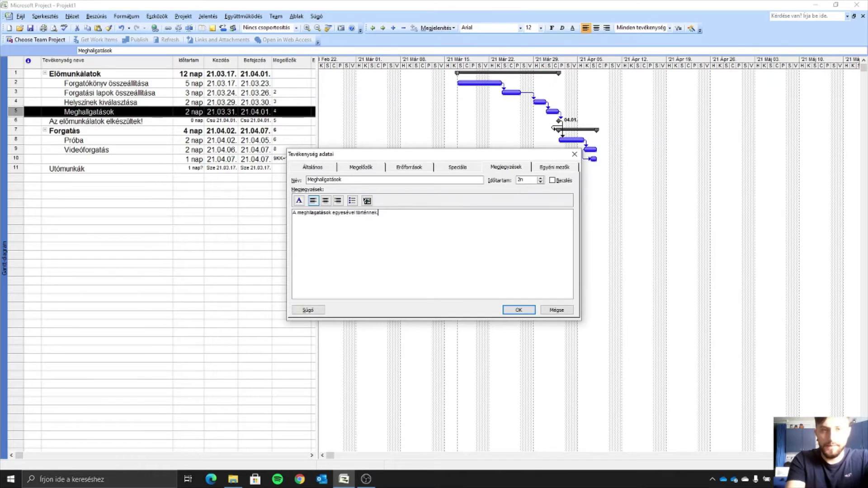
text(.)
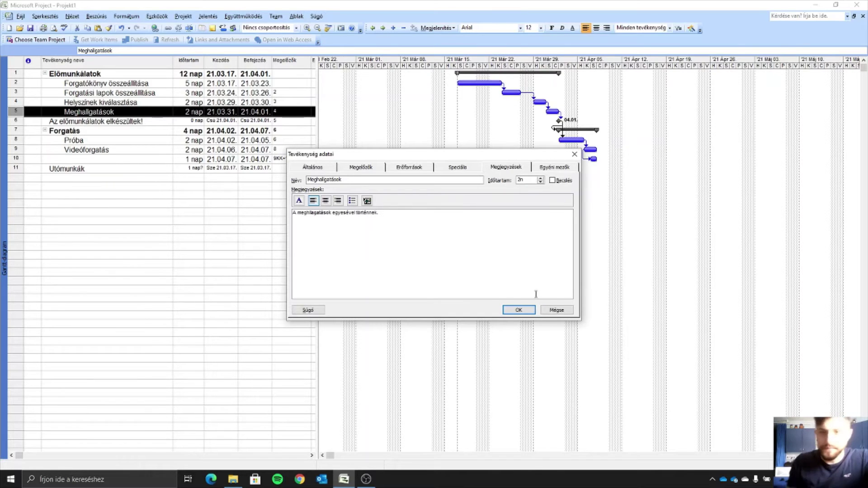
click(519, 310)
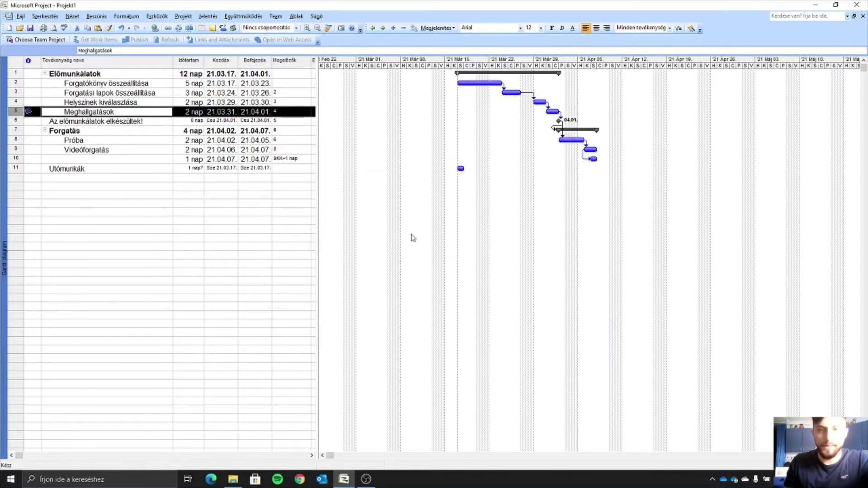
Step: Review the hyperlink insertion options for the task Meghallgatások and the project information of Projekt1
click(155, 28)
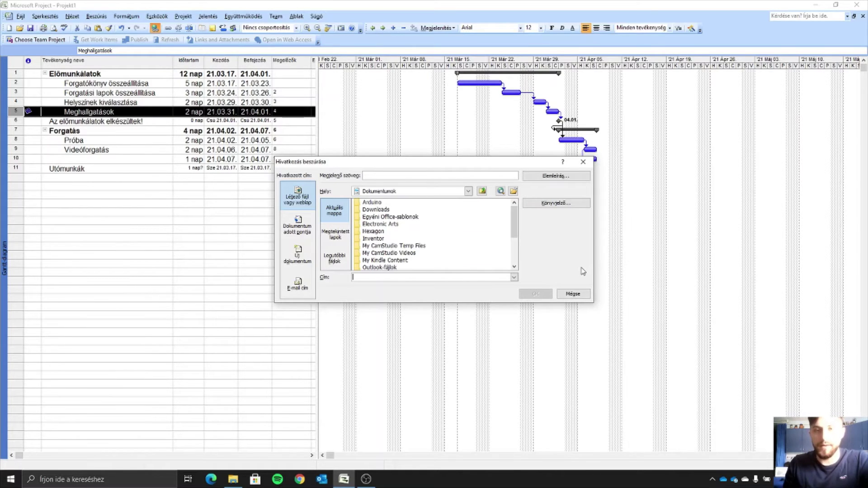
click(572, 294)
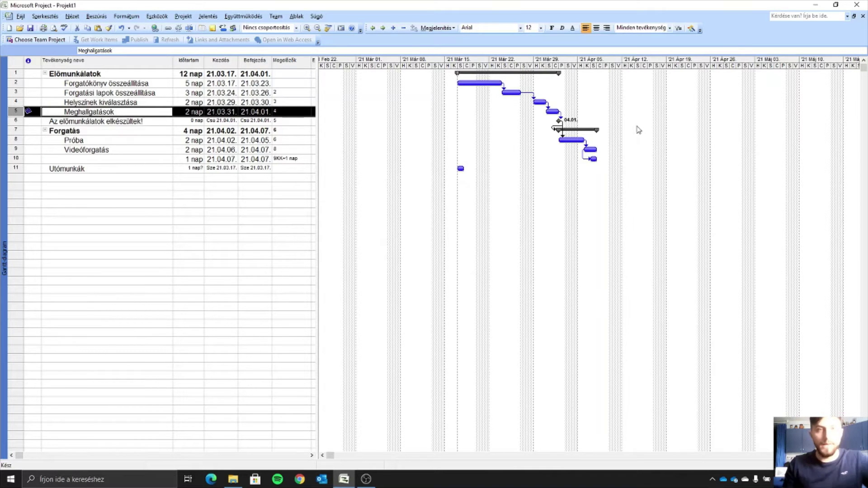
click(186, 14)
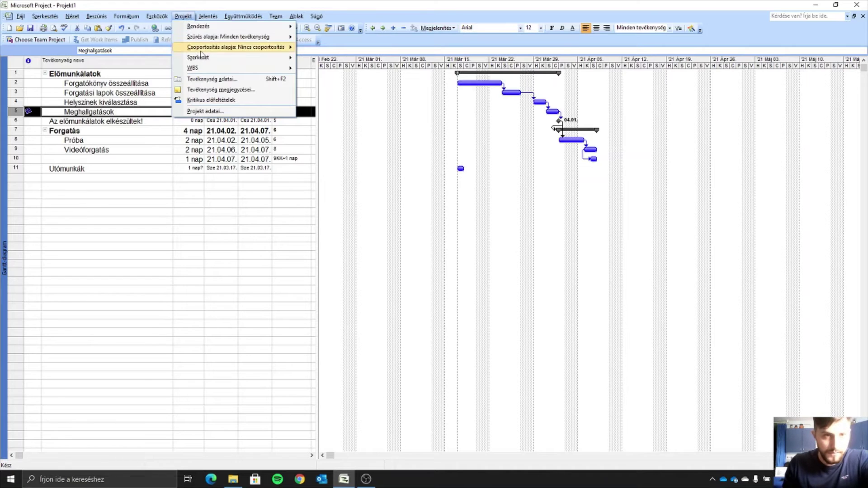
click(231, 110)
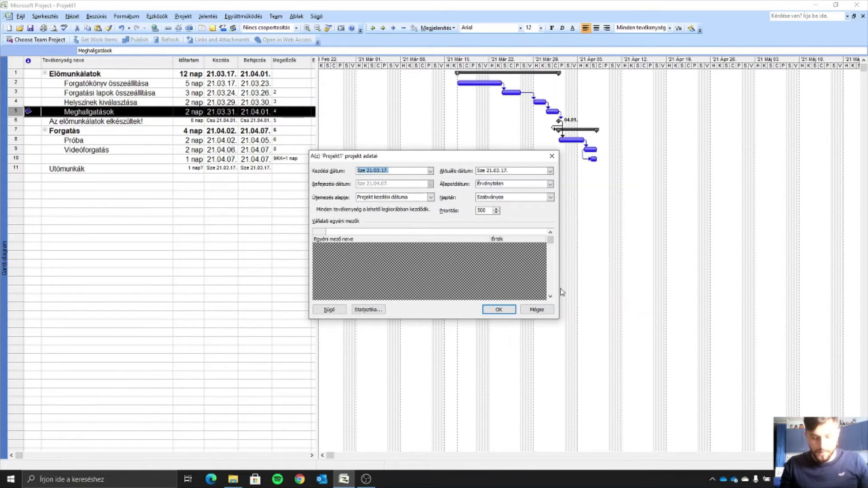
click(499, 309)
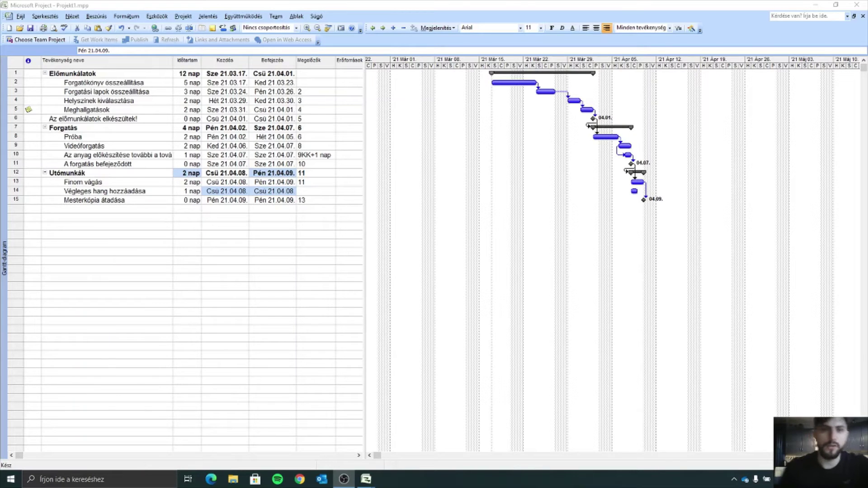
Step: Switch the project from the Gantt chart to the resource sheet view (Erőforrás lap)
click(335, 4)
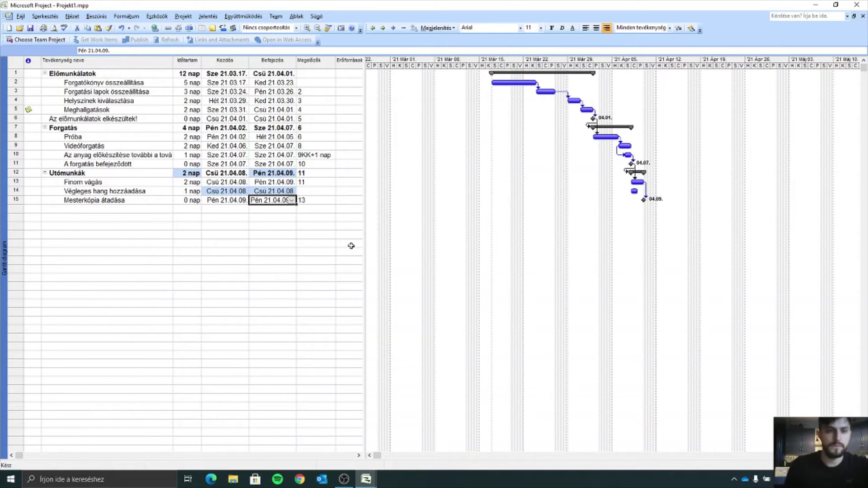
click(72, 16)
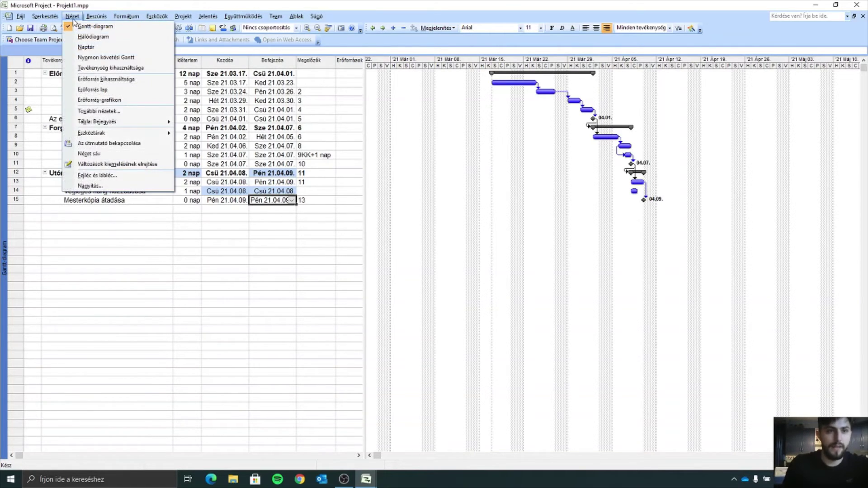
click(104, 94)
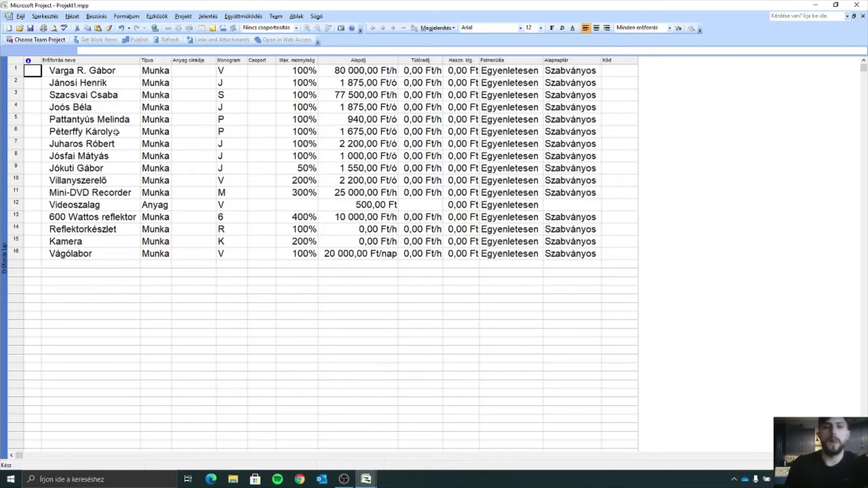
Step: Choose Munka as the resource type of the first resource in the sheet
click(168, 73)
click(167, 72)
click(167, 70)
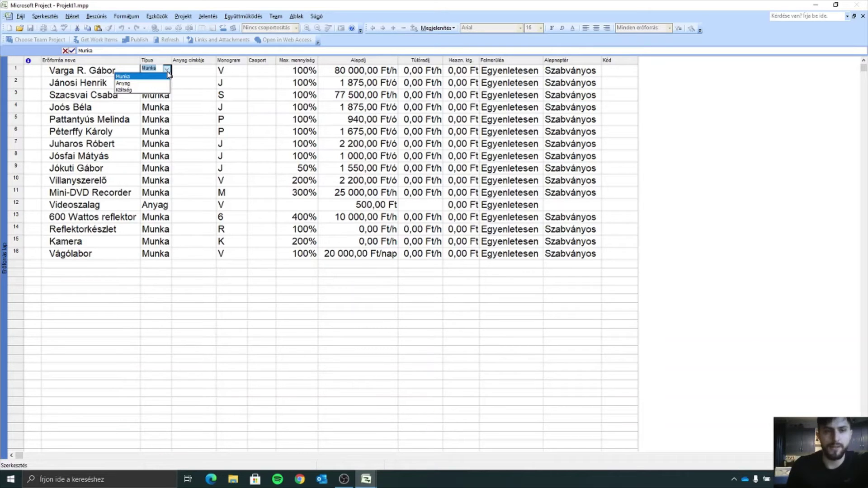
click(124, 77)
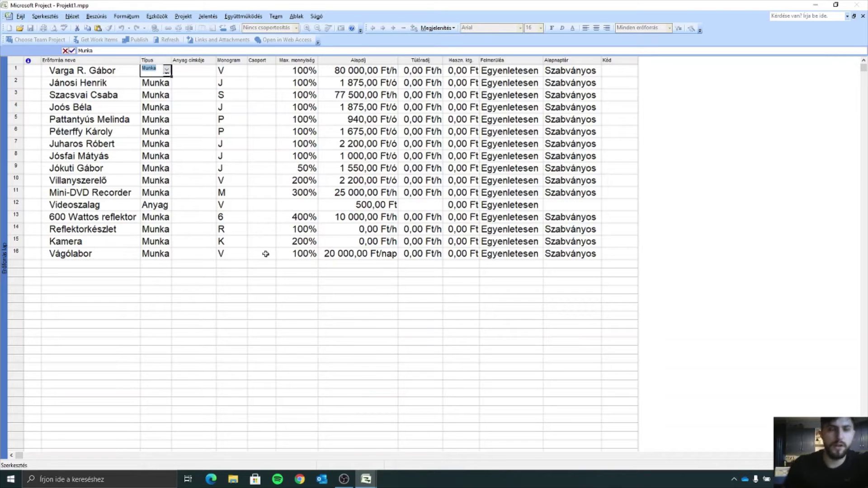
click(223, 291)
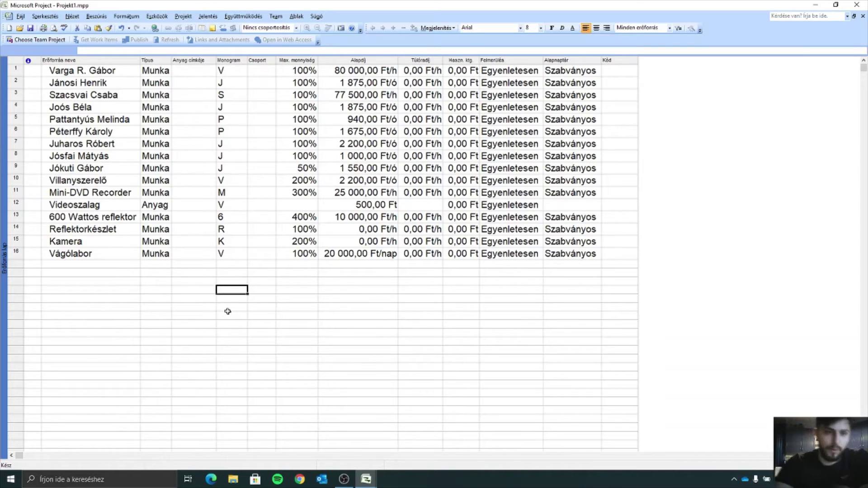
Step: Examine the equipment and staff resources in the sheet and the maximum units of Villanyszerelő, Mini-DVD Recorder and the resource in row 9
click(97, 221)
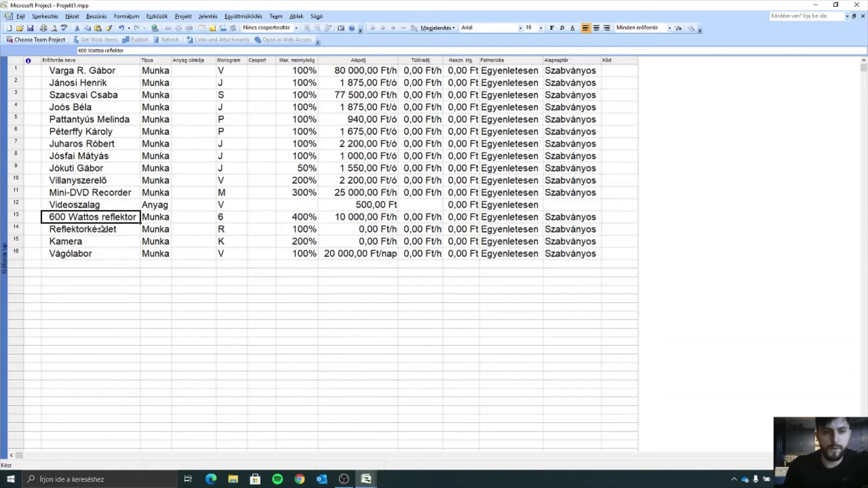
click(103, 229)
click(101, 243)
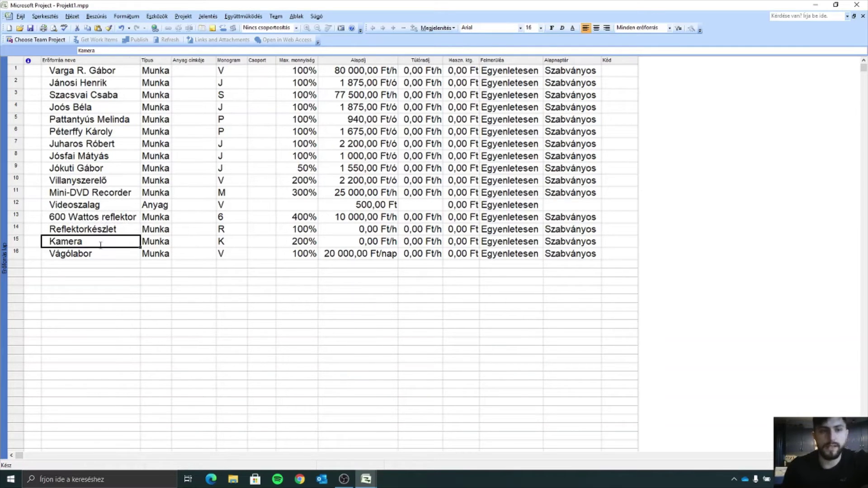
click(103, 256)
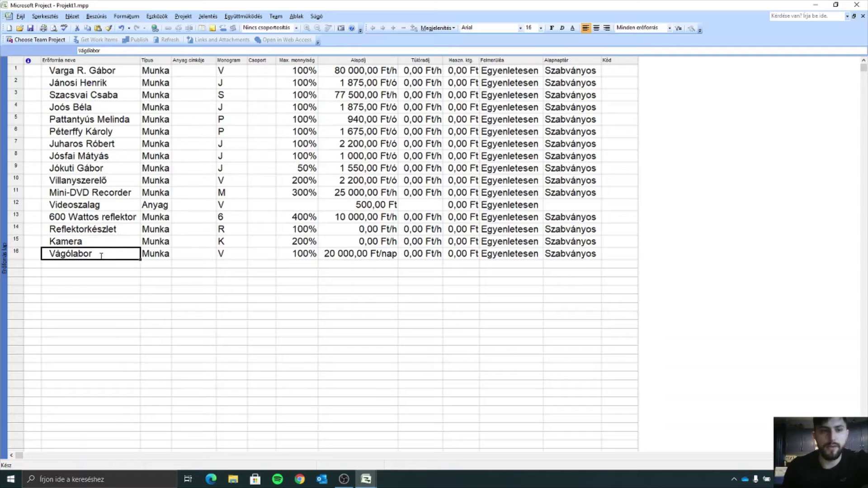
click(95, 193)
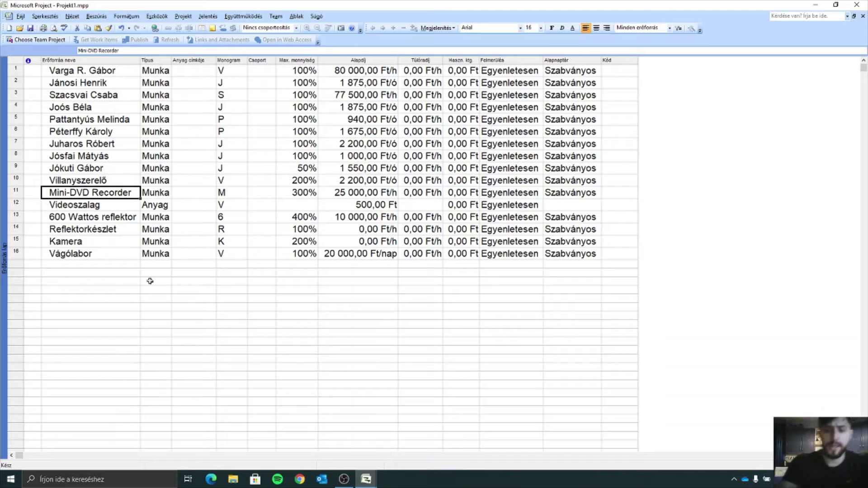
click(104, 181)
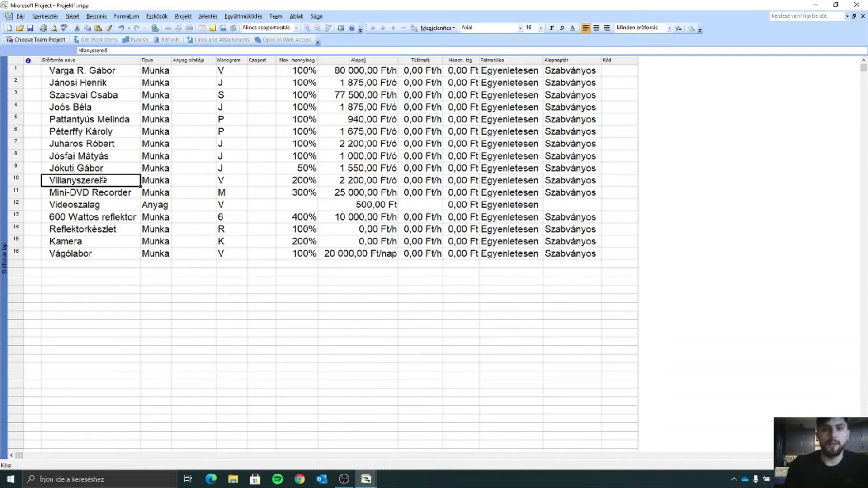
click(281, 181)
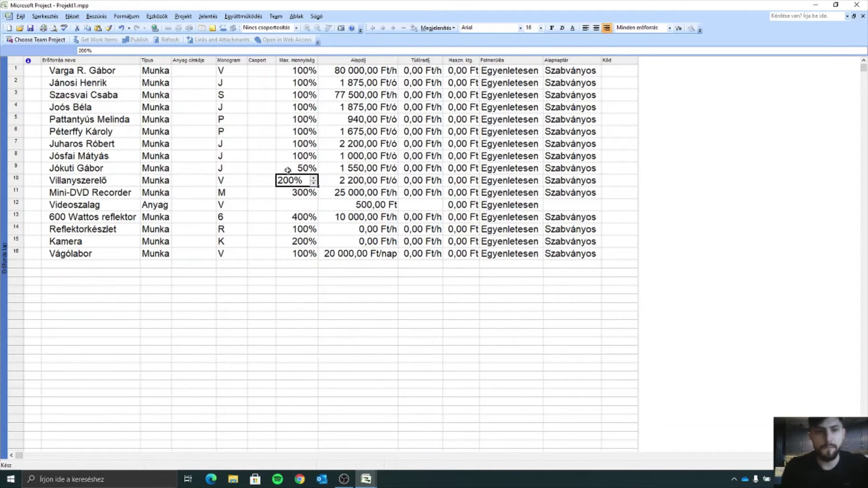
click(287, 170)
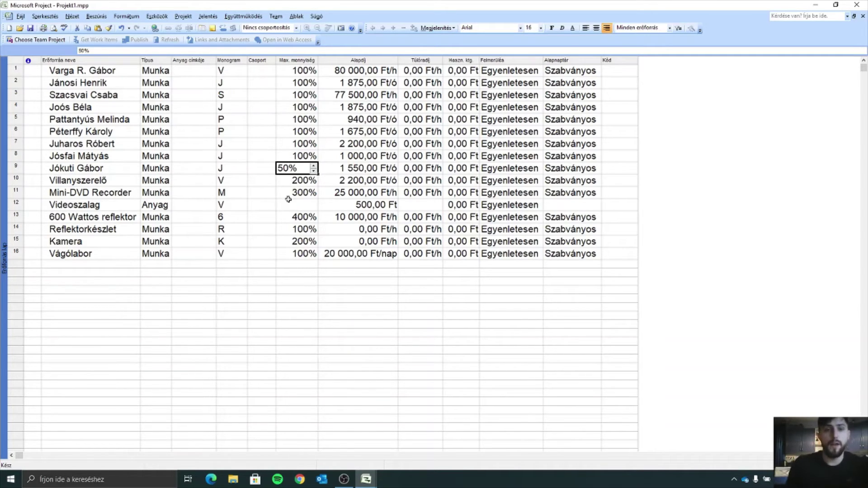
click(285, 193)
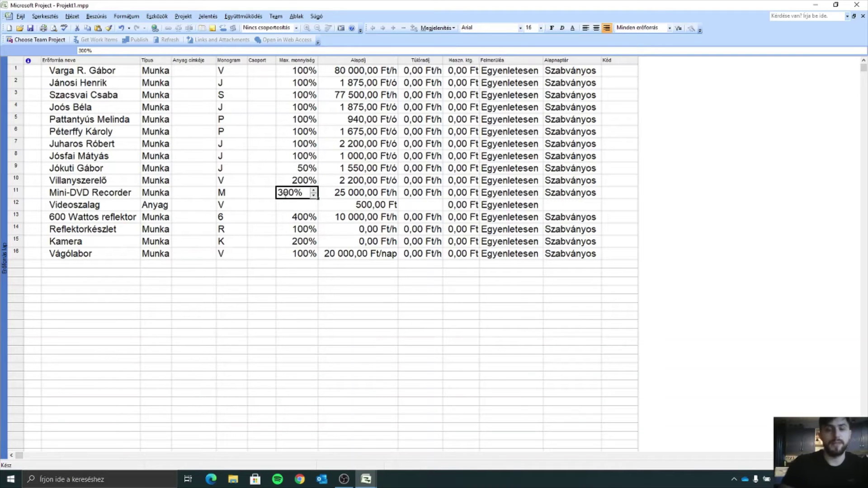
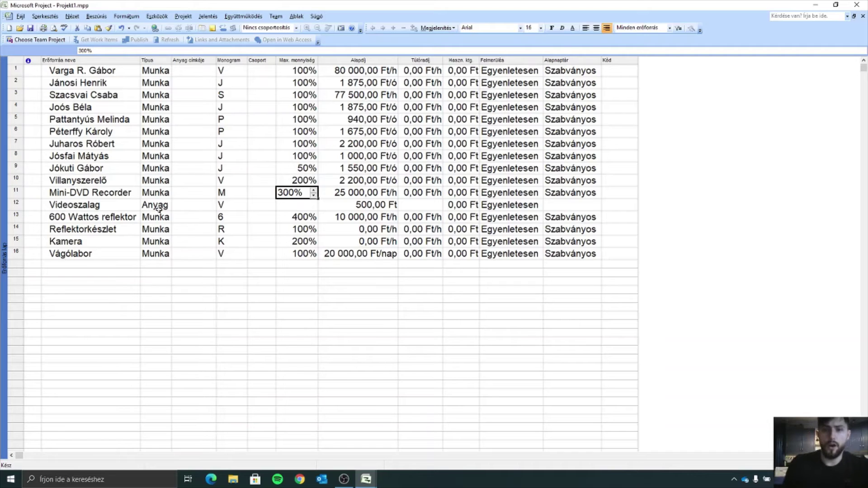
Step: Choose Egyenletesen as the cost accrual method (Felmerülés) of the resource Videoszalag and accept the entry
click(508, 205)
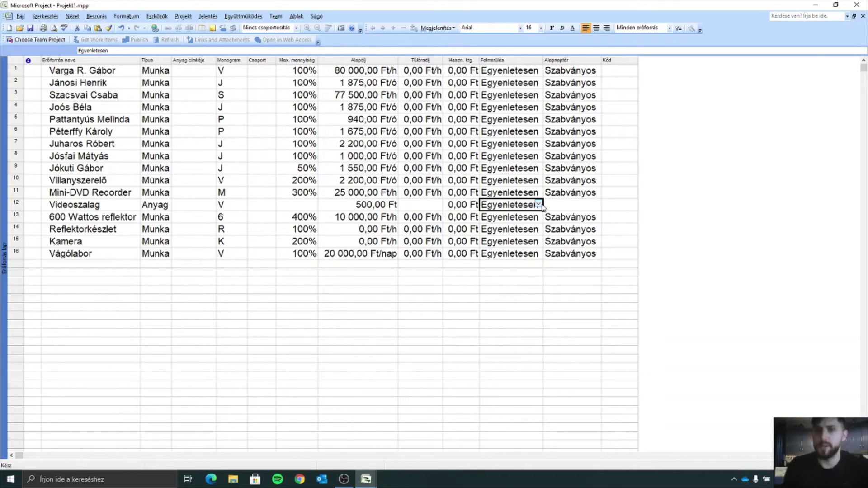
click(539, 205)
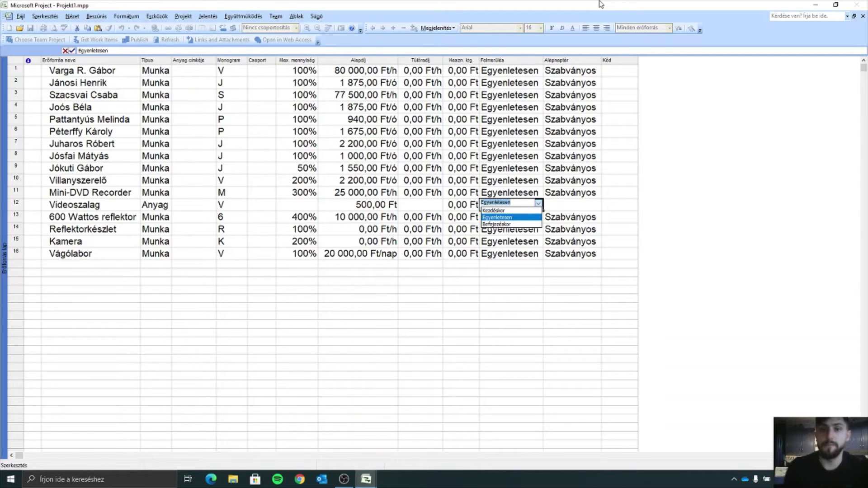
click(514, 219)
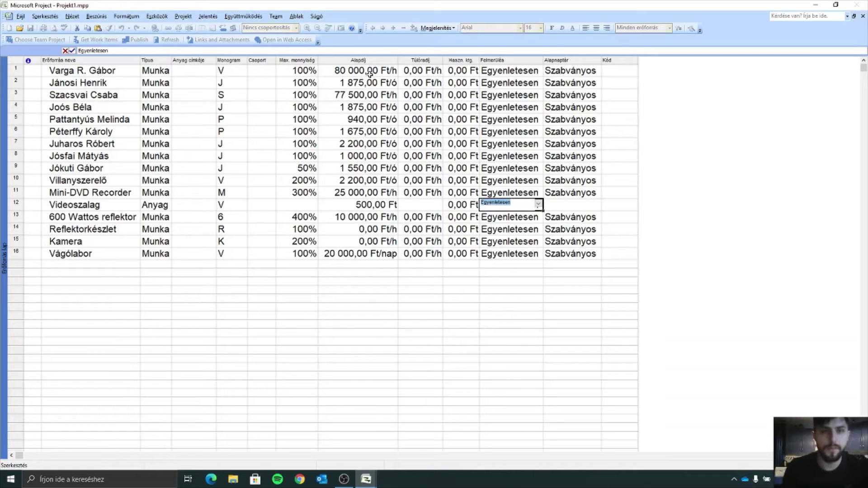
click(72, 51)
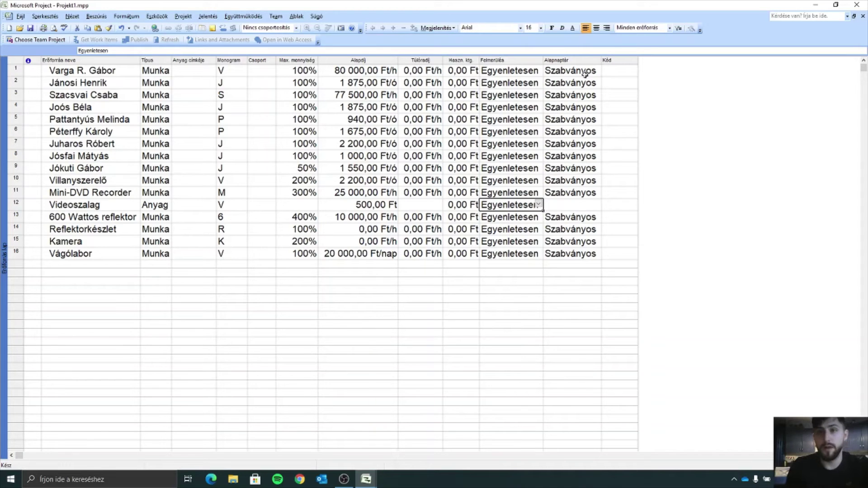
Step: Choose Szabványos as the base calendar (Alapnaptár) of the first resource
click(592, 73)
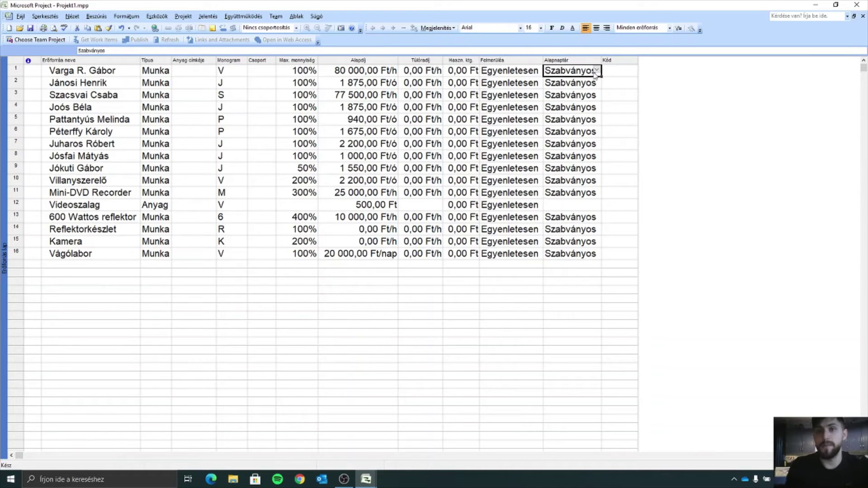
click(596, 71)
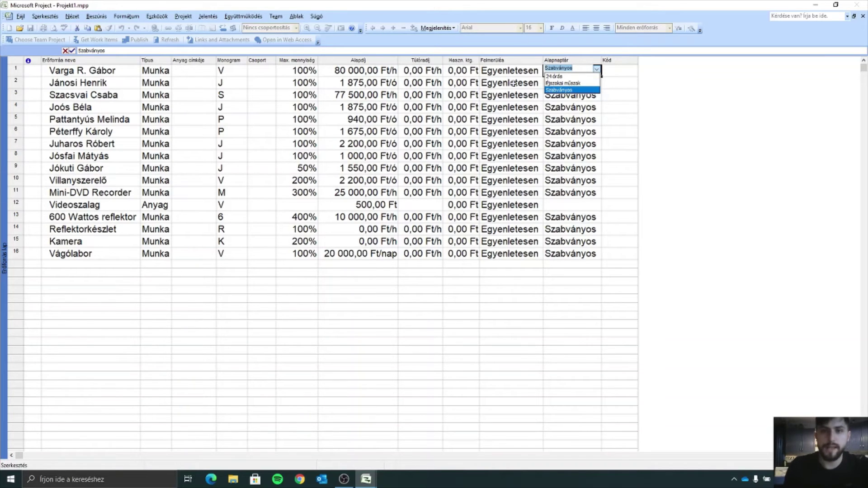
click(568, 90)
click(572, 119)
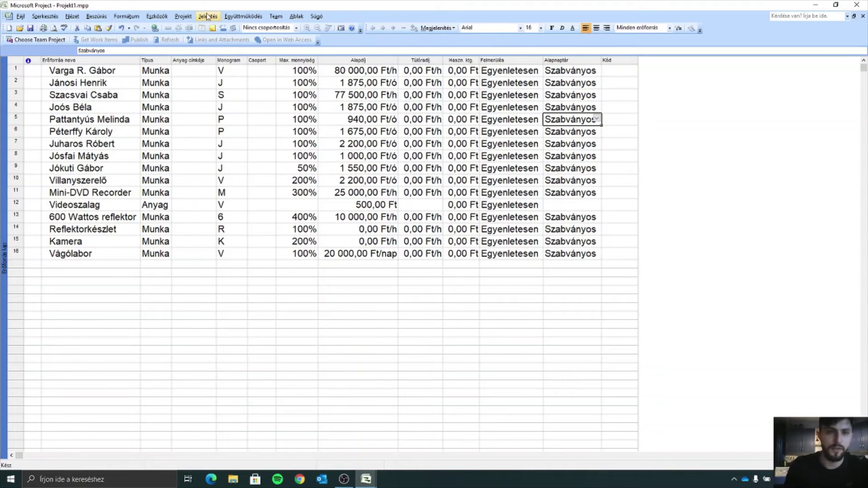
Step: Open the working time settings (Munkaidő módosítása) and view the Szabványos (projektnaptár) calendar
click(188, 16)
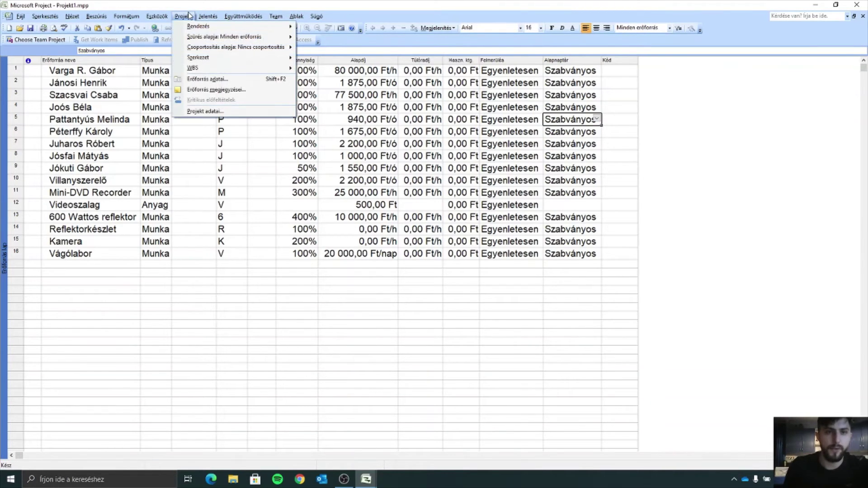
click(188, 16)
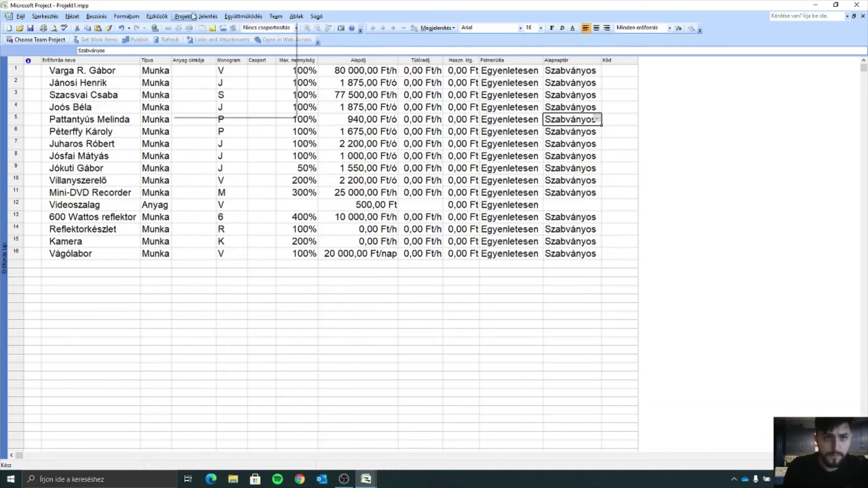
click(189, 16)
mouse_move(158, 15)
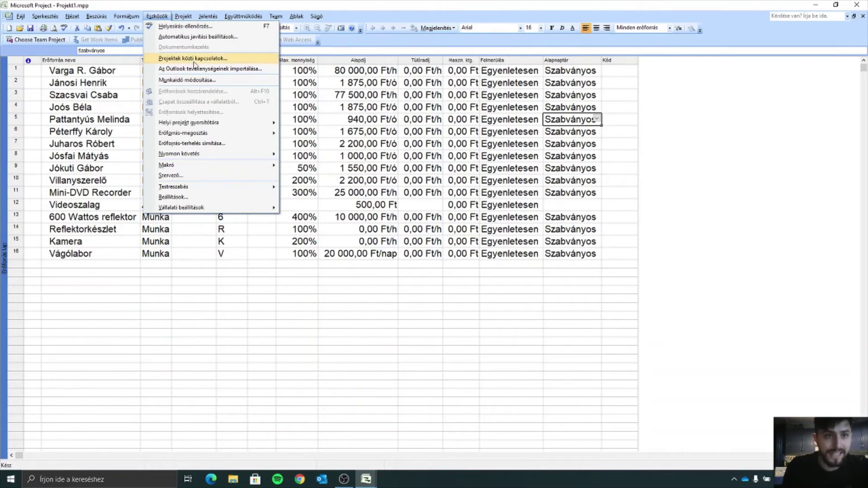
click(210, 80)
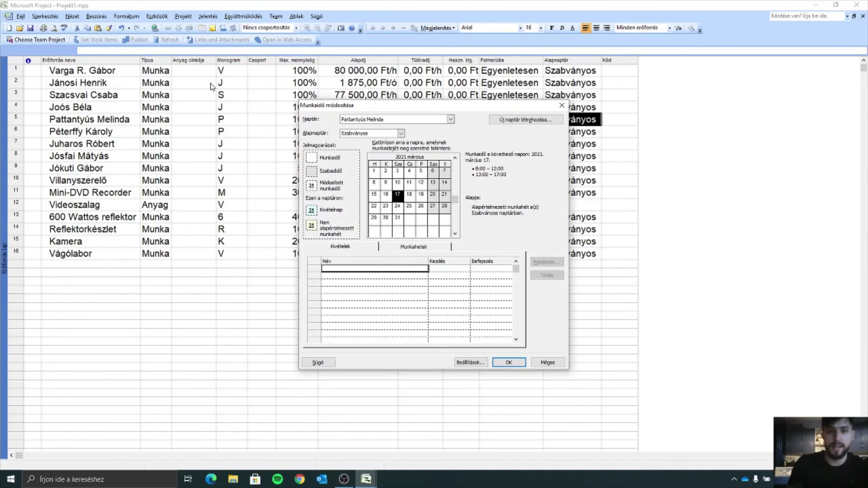
click(451, 119)
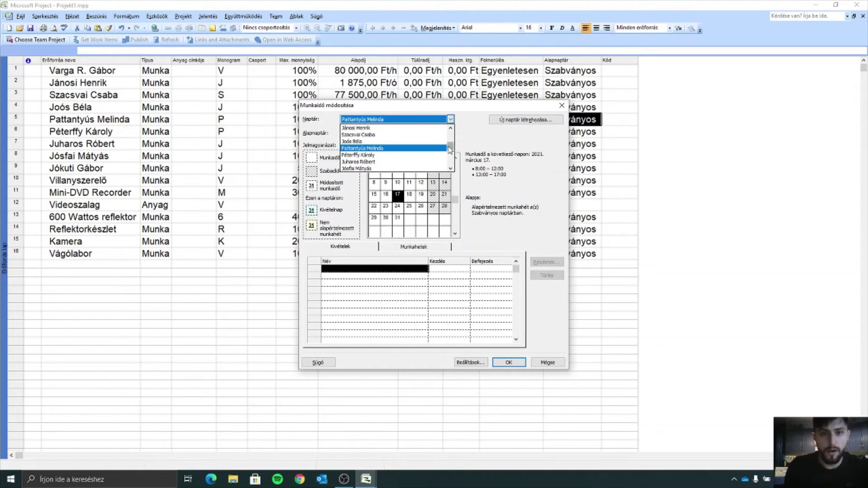
scroll(450, 135, up, 2)
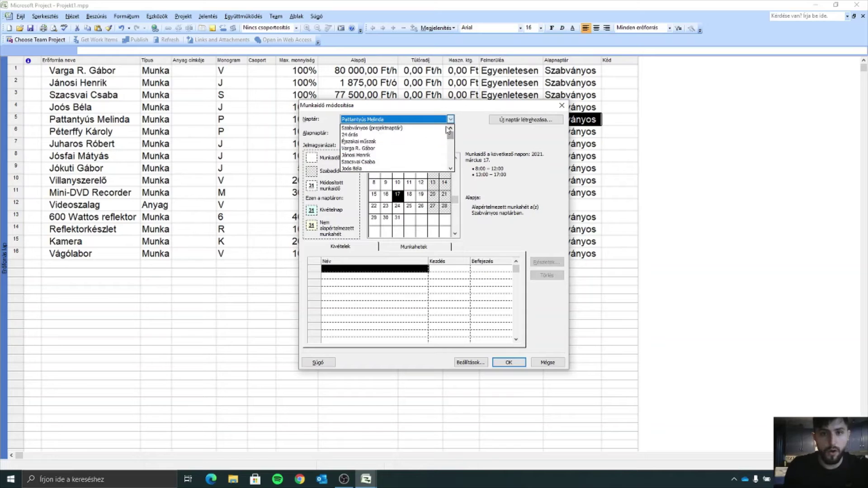
click(416, 128)
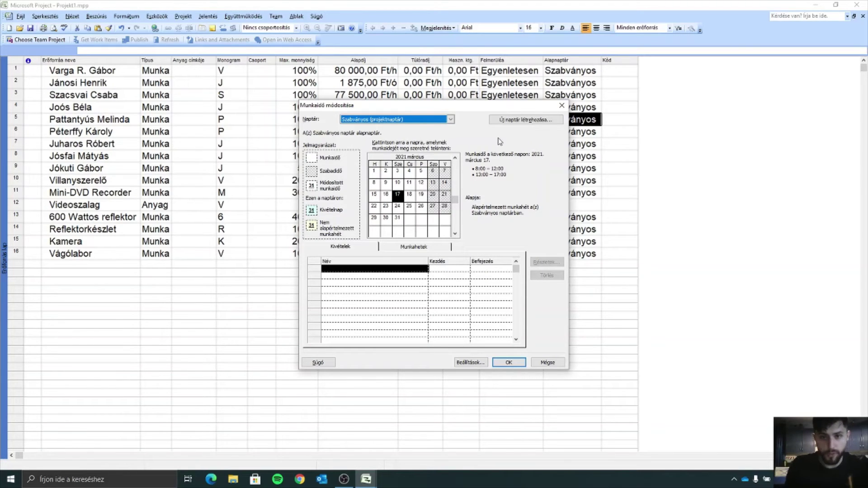
Step: Compare the working hours of the 24 órás, Éjszakai műszak and Szabványos calendars, and close the working time settings without saving
click(450, 119)
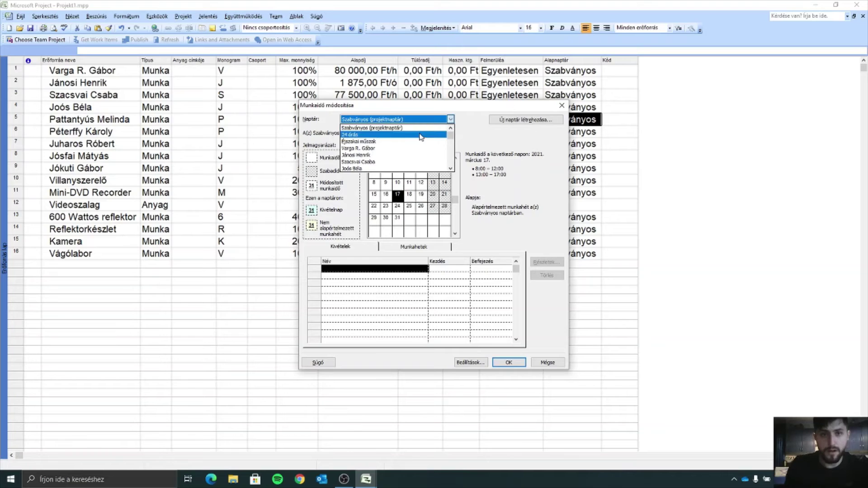
click(395, 135)
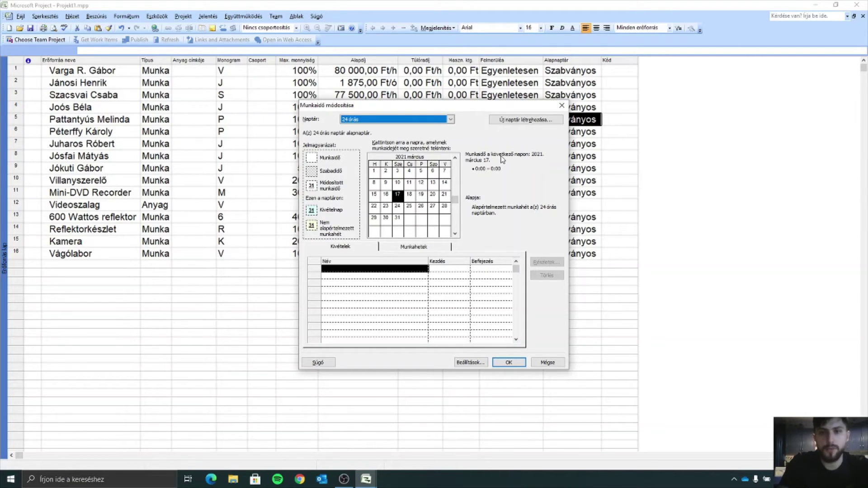
click(451, 120)
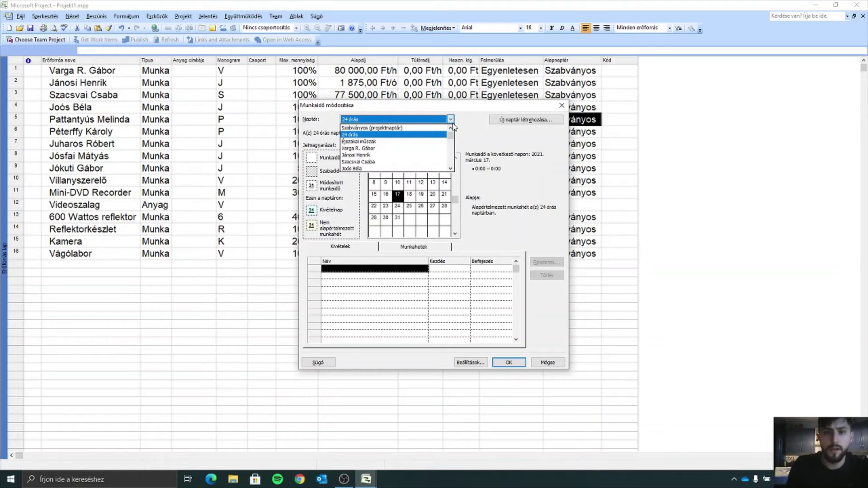
click(415, 141)
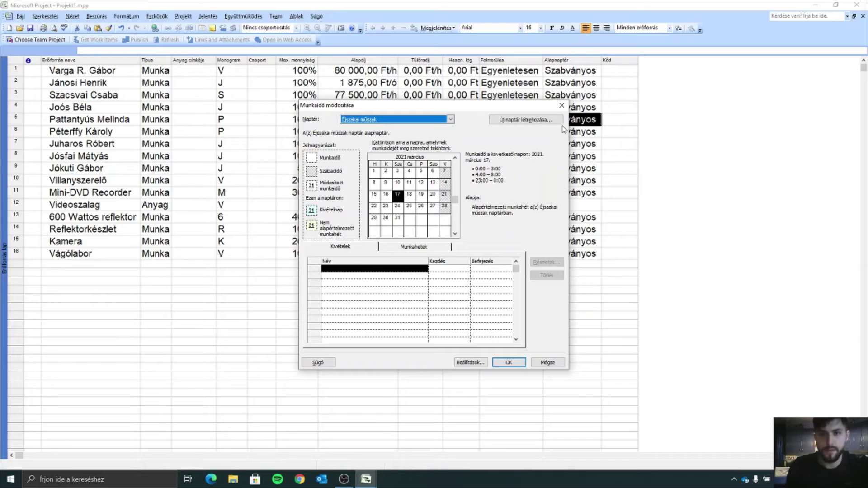
click(450, 119)
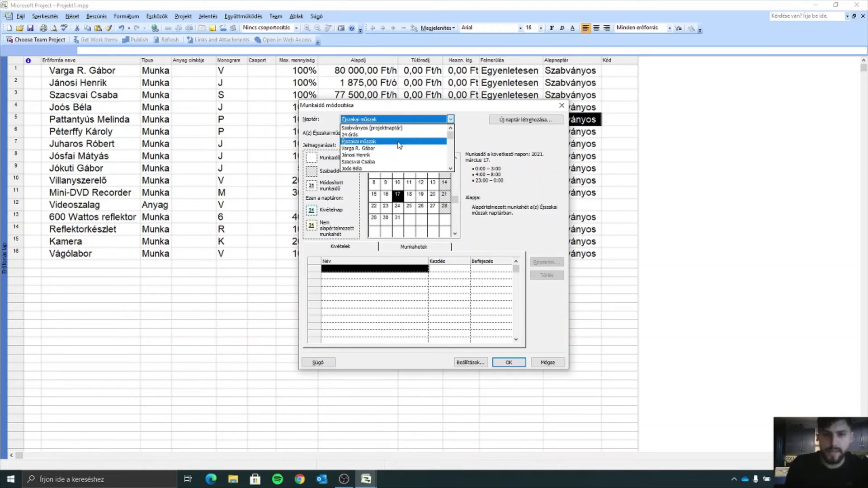
click(393, 129)
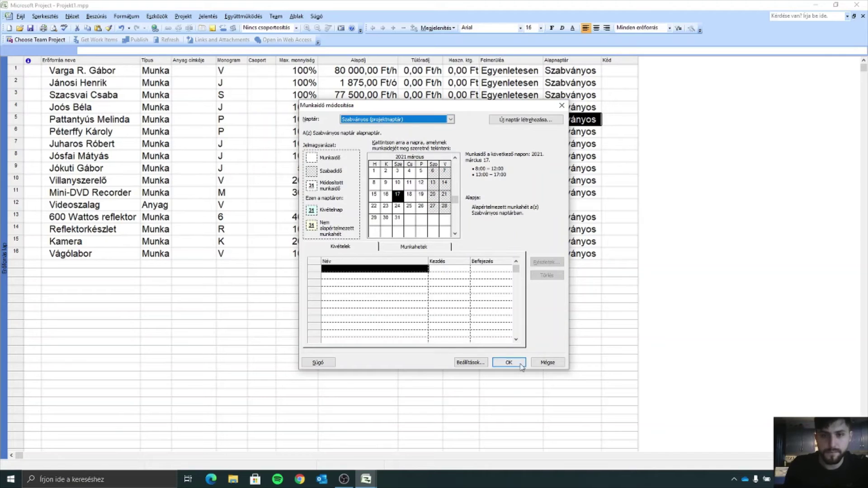
click(548, 362)
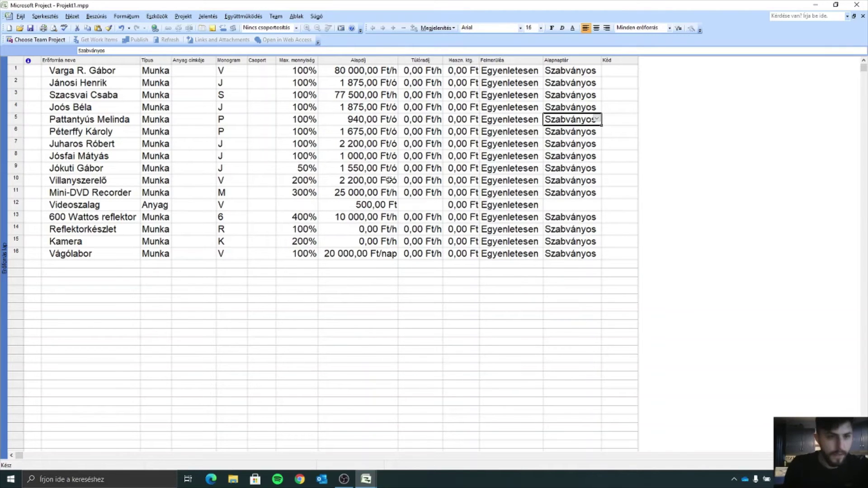
Step: Set the base calendar (Alapnaptár) of Mini-DVD Recorder and 600 Wattos reflektor to 24 órás
click(462, 194)
click(583, 192)
click(597, 191)
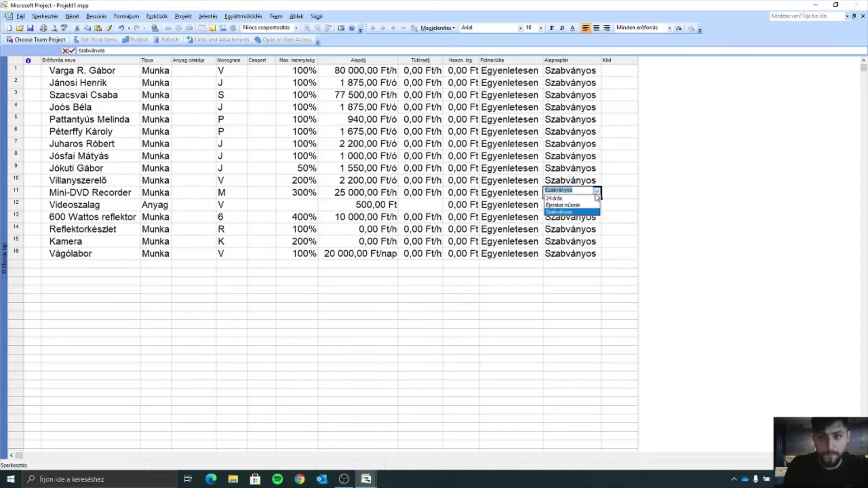
click(588, 199)
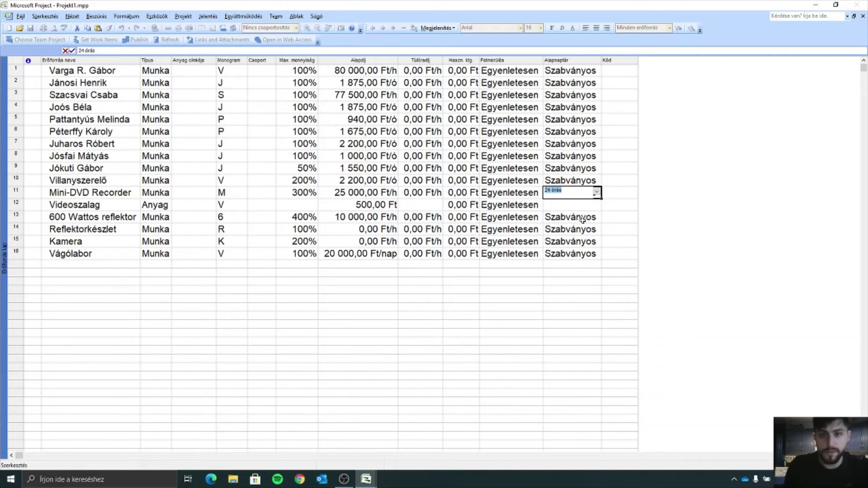
click(581, 218)
click(597, 216)
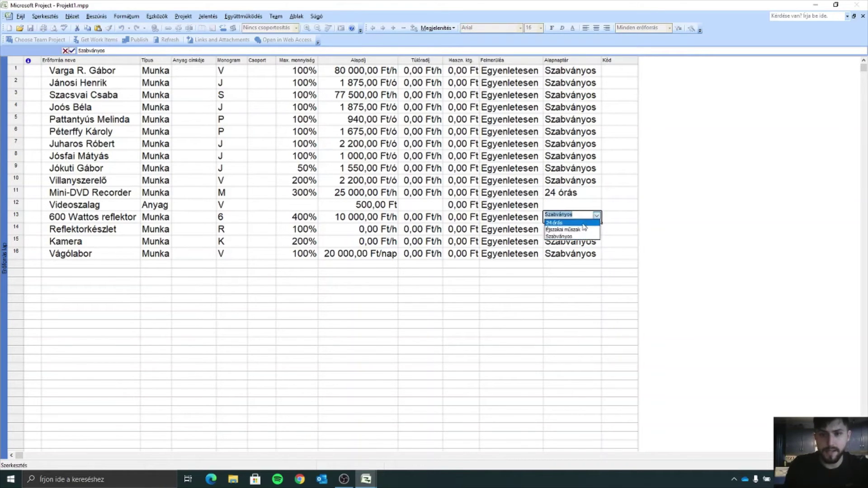
key(Return)
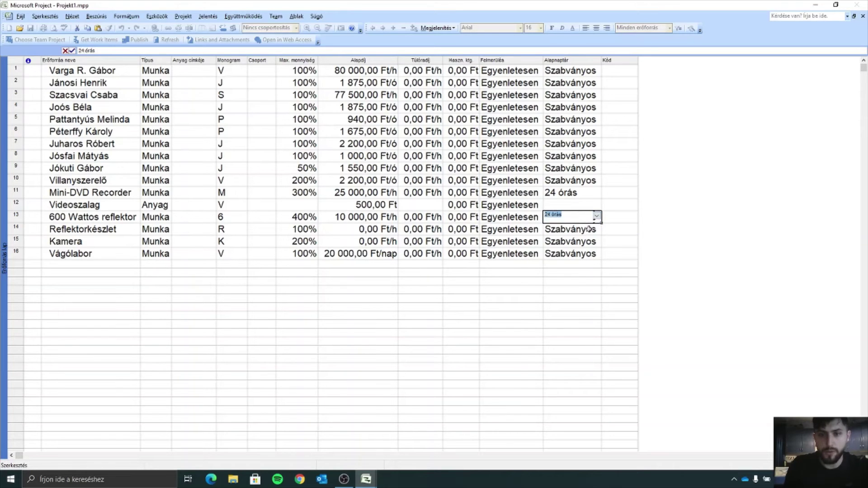
Step: Set the base calendar (Alapnaptár) of Reflektorkészlet and Kamera to 24 órás
click(600, 232)
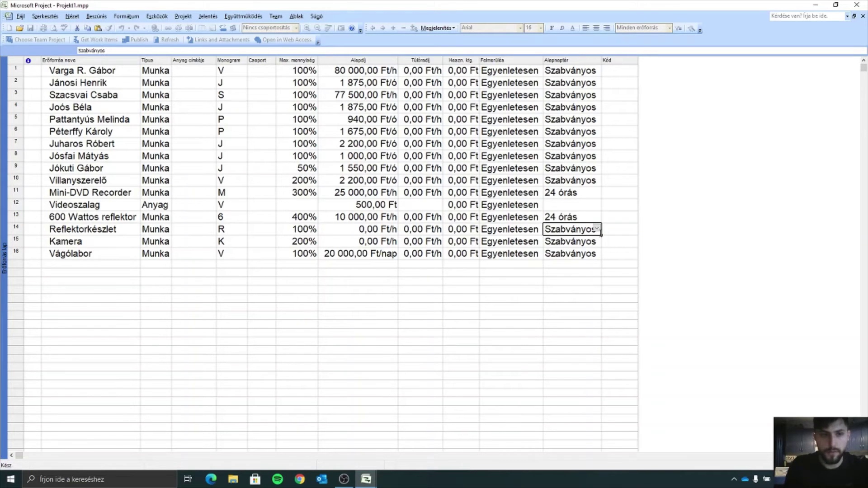
click(597, 228)
click(581, 238)
key(Return)
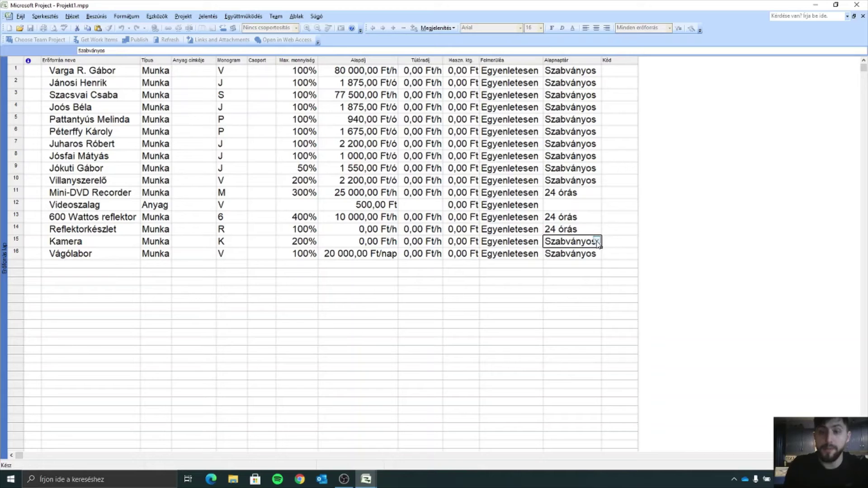
click(597, 241)
click(582, 250)
key(Return)
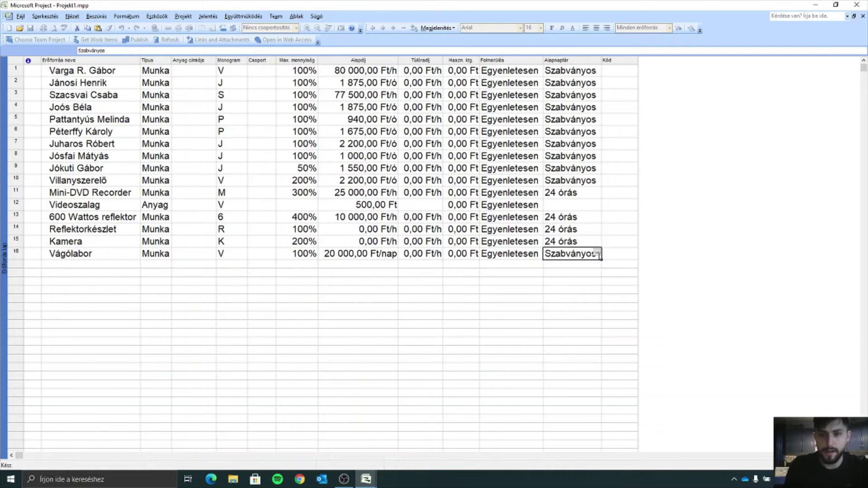
Step: Set the base calendar (Alapnaptár) of Vágólabor to 24 órás and accept the entry
click(597, 253)
click(597, 252)
click(573, 259)
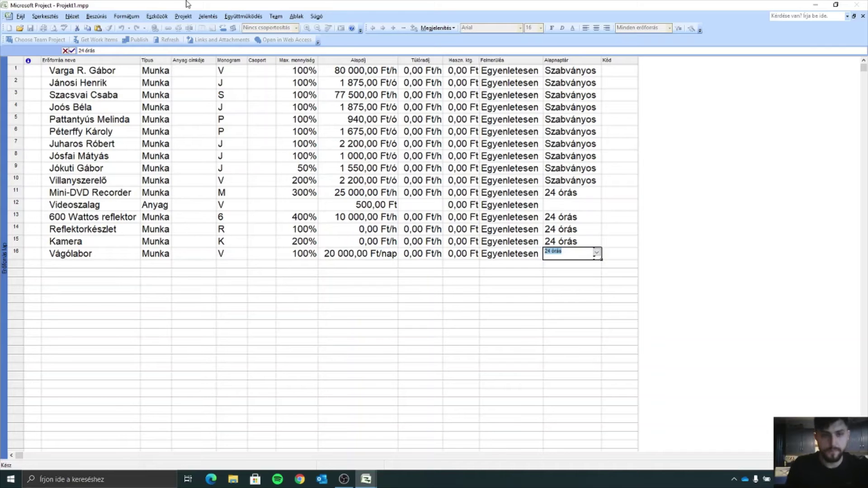
click(72, 51)
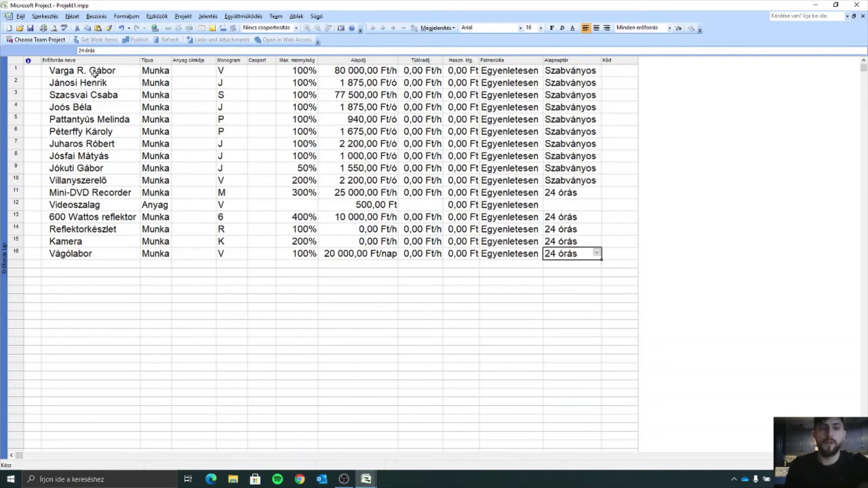
Step: Open the details (Erőforrás adatai) of the first resource and examine its cost rate tables A and B
click(126, 76)
double_click(125, 75)
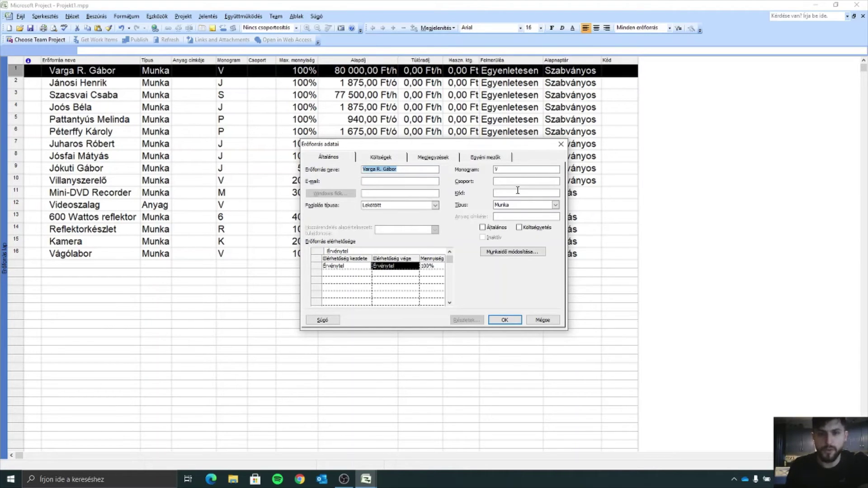
click(387, 157)
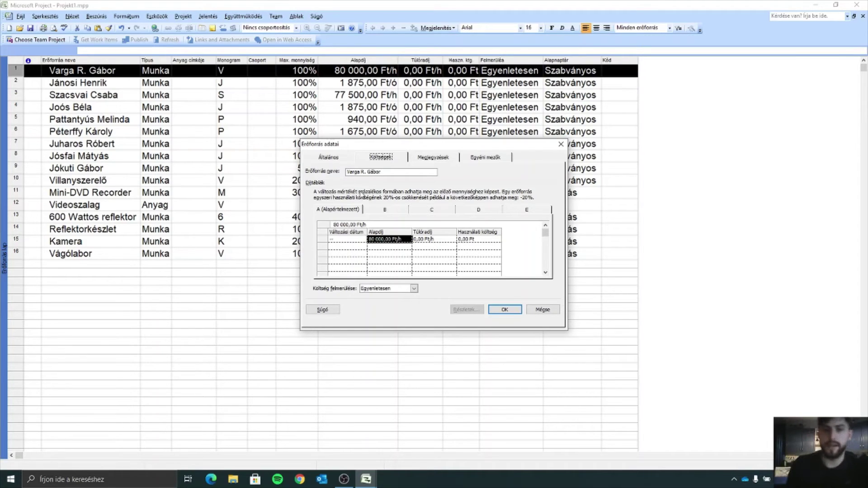
click(389, 211)
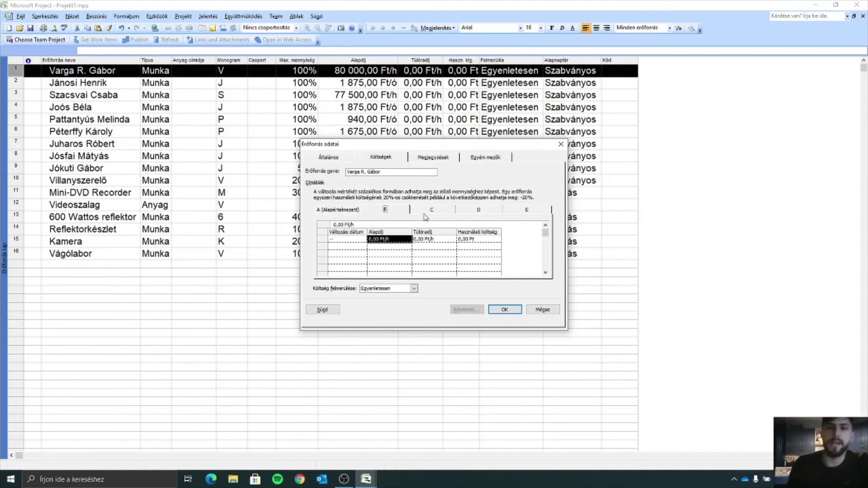
click(343, 208)
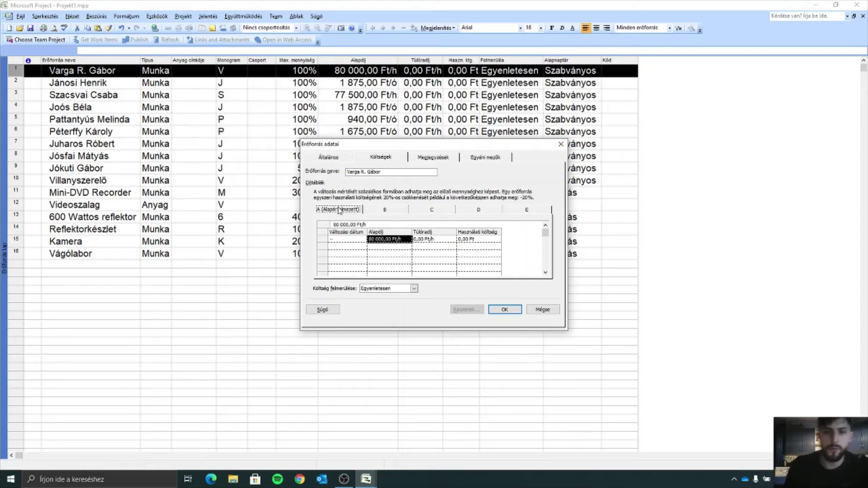
Step: Review the first resource's notes, custom fields and general data, including the available booking types (Foglalás típusa)
click(421, 160)
click(505, 161)
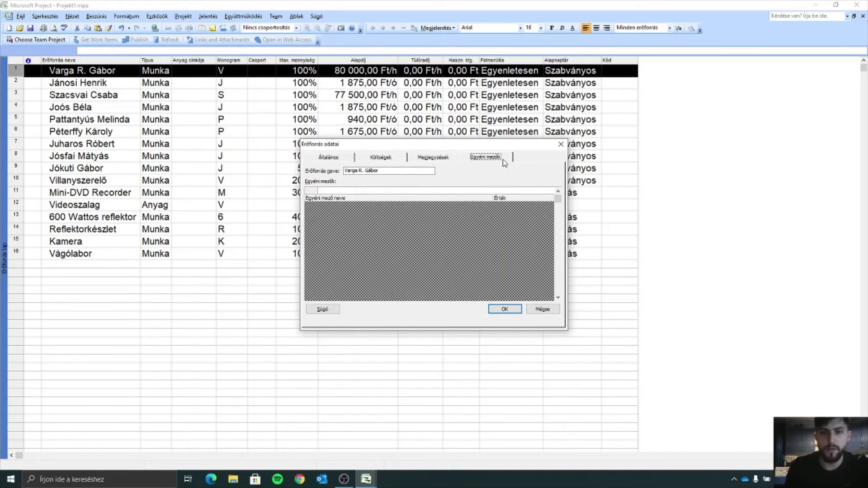
click(330, 158)
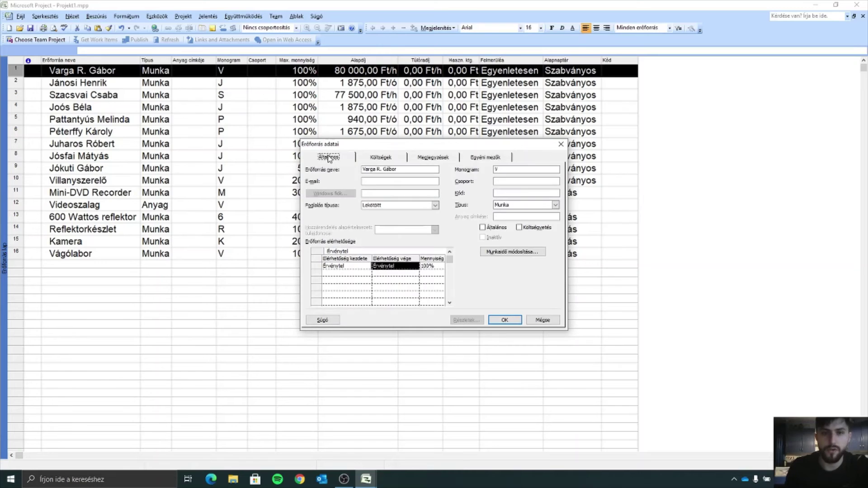
click(435, 206)
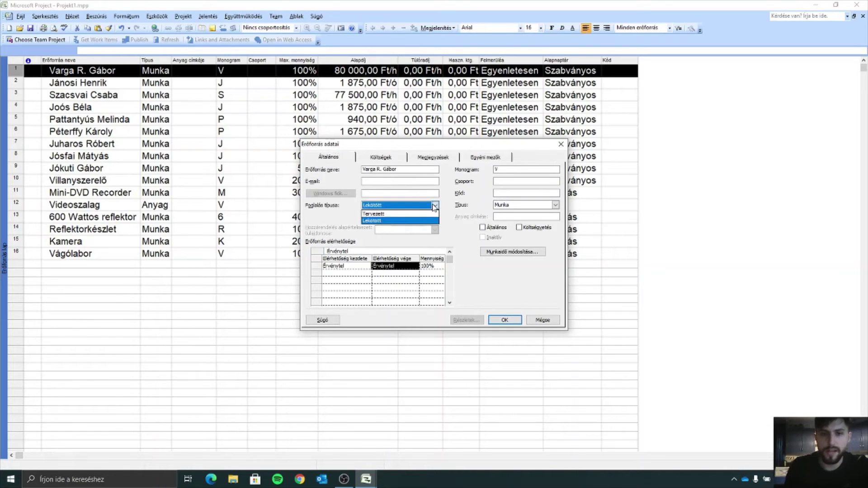
click(435, 206)
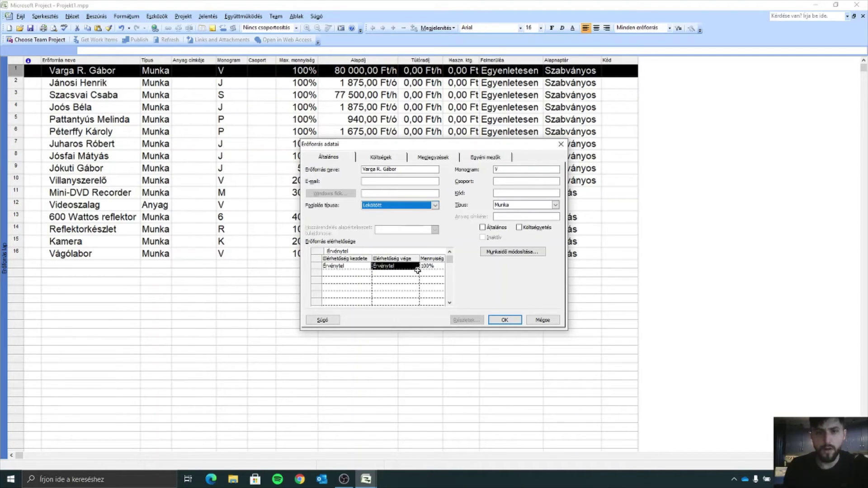
Step: Open the first resource's own working time settings and examine the base calendar (Alapnaptár) choices
click(497, 254)
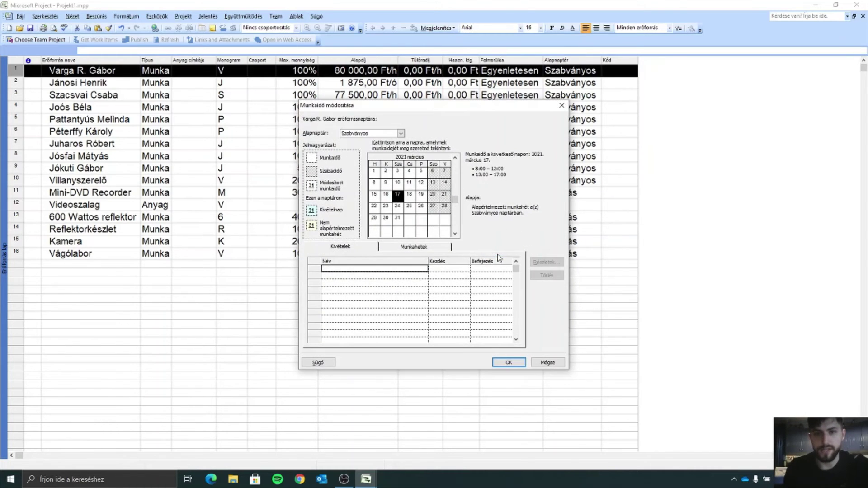
click(400, 133)
click(400, 134)
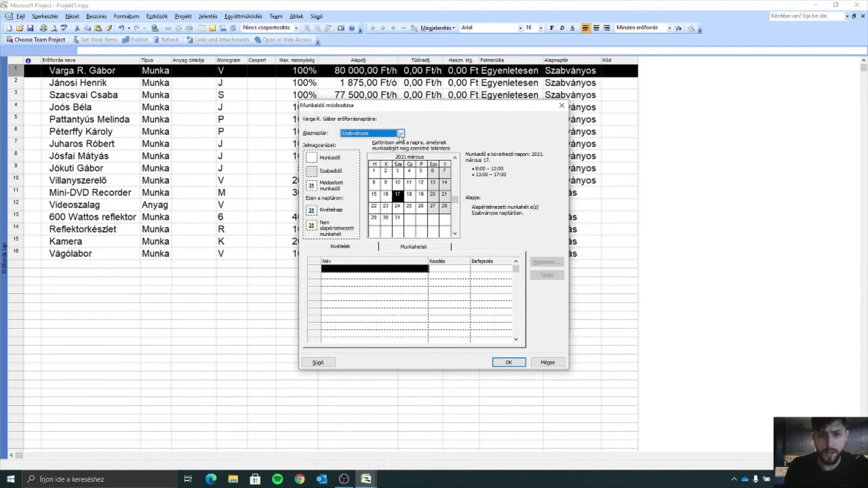
click(401, 133)
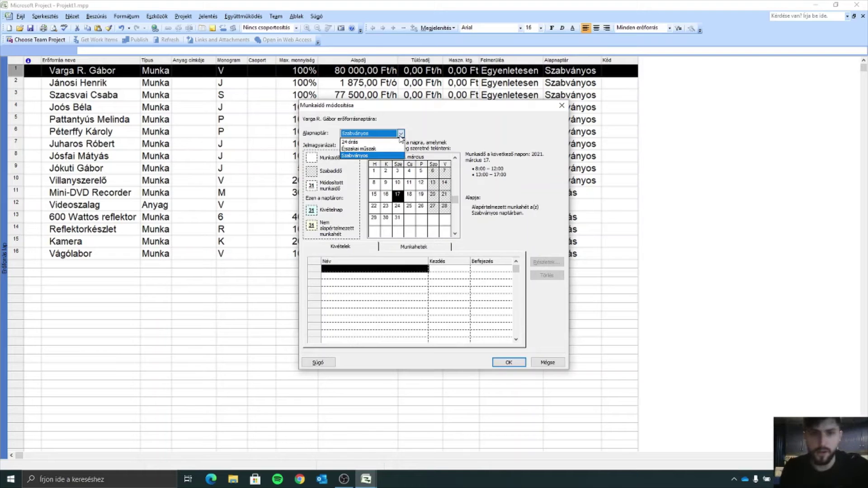
click(401, 133)
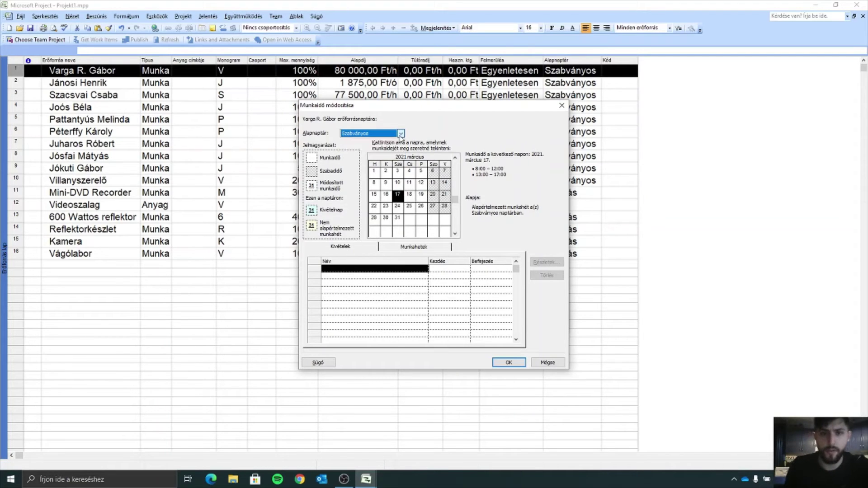
Step: Add a calendar exception named Szabadság starting on 2021.03.22 to the first resource's working time
click(373, 208)
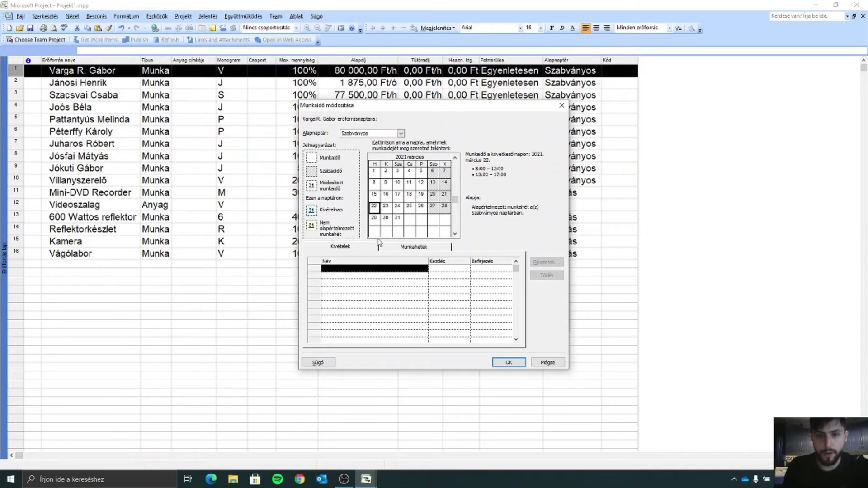
click(356, 269)
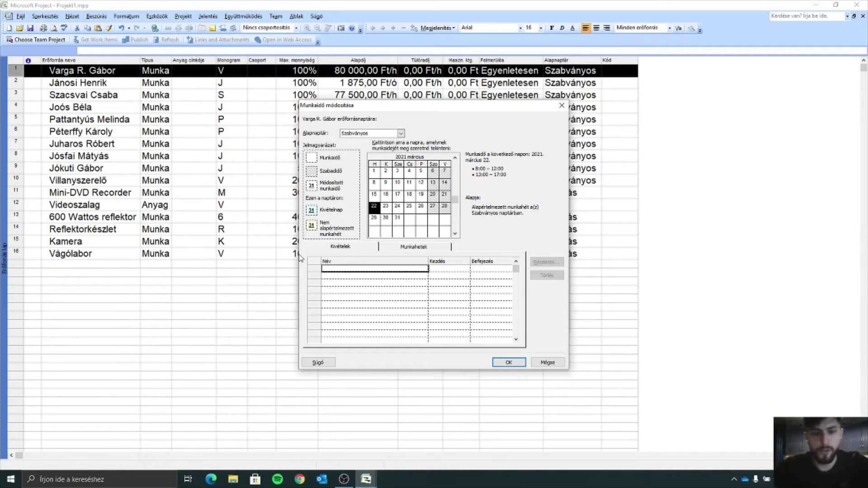
text(Szabads)
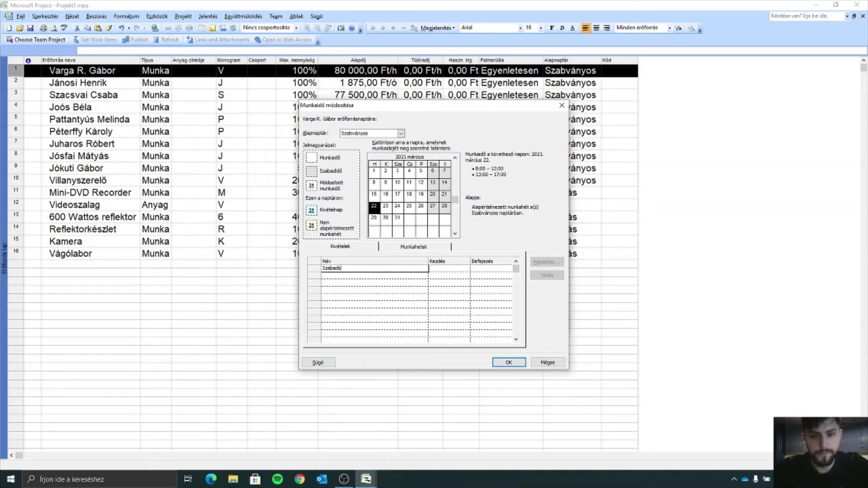
text(ág)
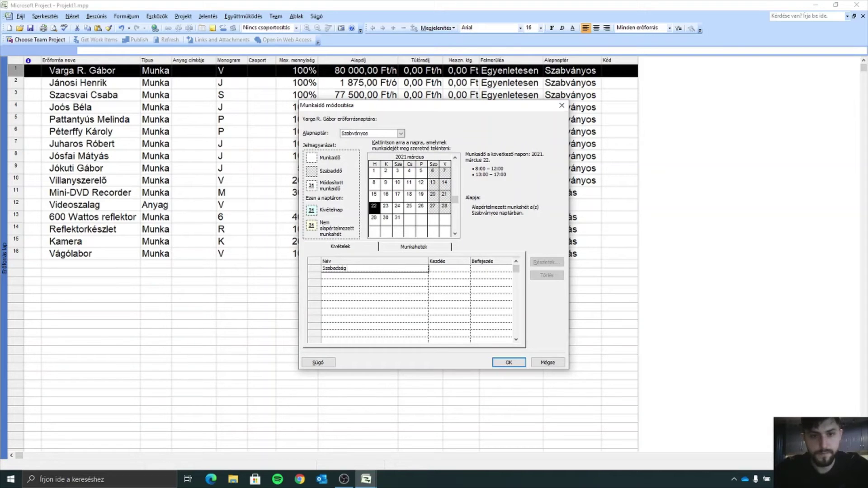
click(451, 275)
click(451, 269)
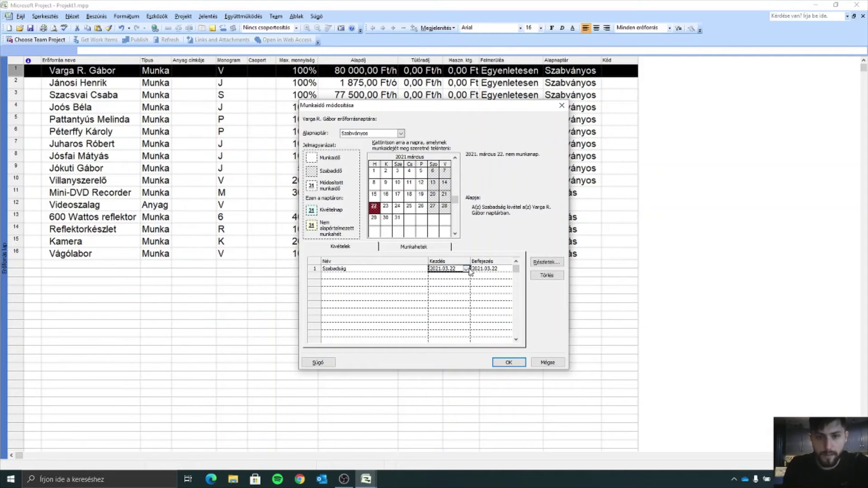
Step: Set the Szabadság exception's end date to 2021.03.26 and accept the working time and resource details
click(493, 268)
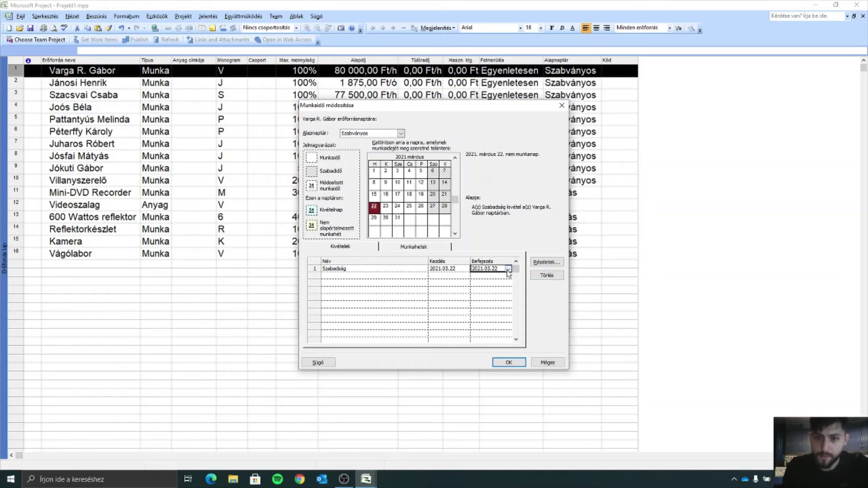
click(508, 268)
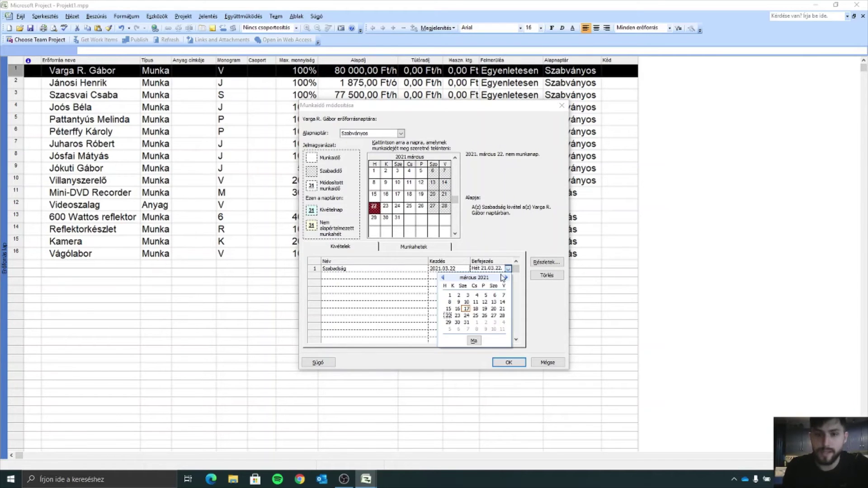
click(484, 315)
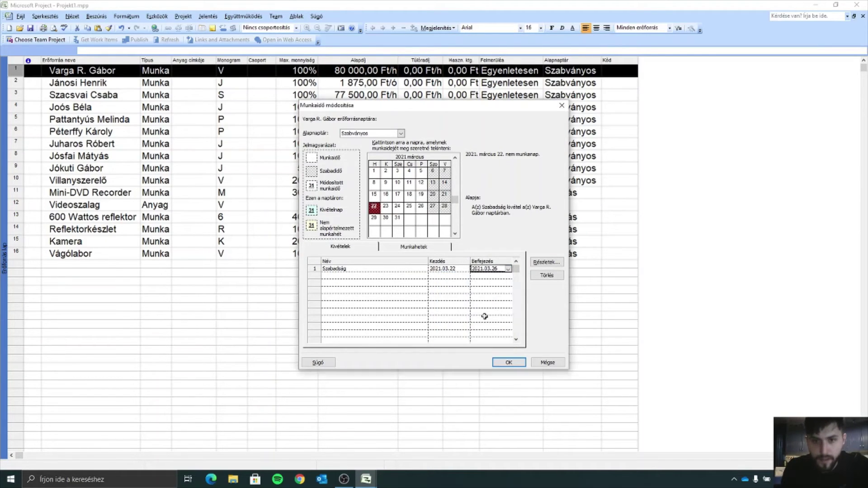
click(509, 363)
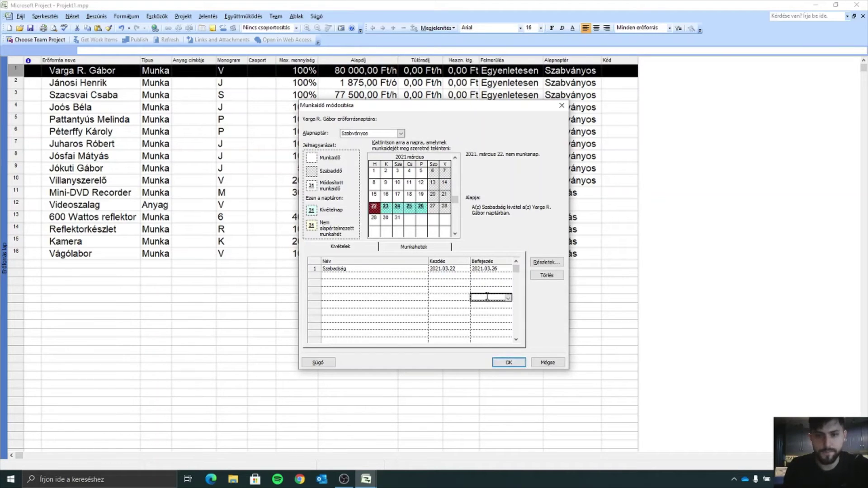
click(504, 362)
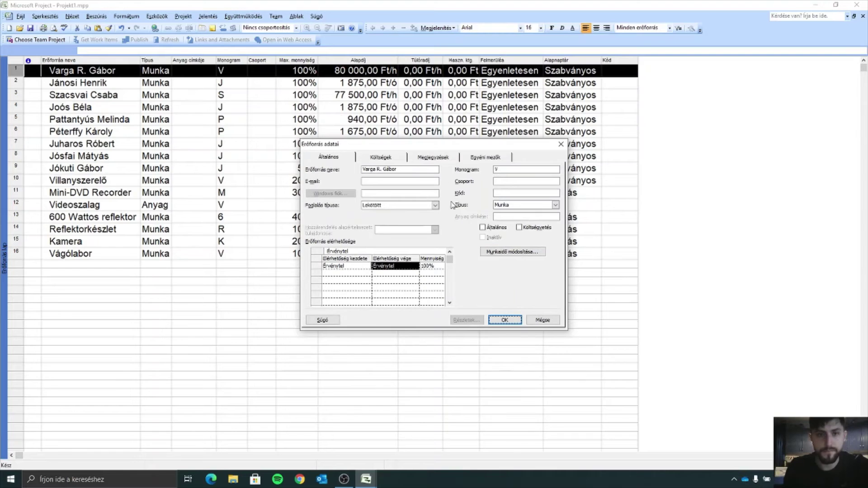
click(508, 320)
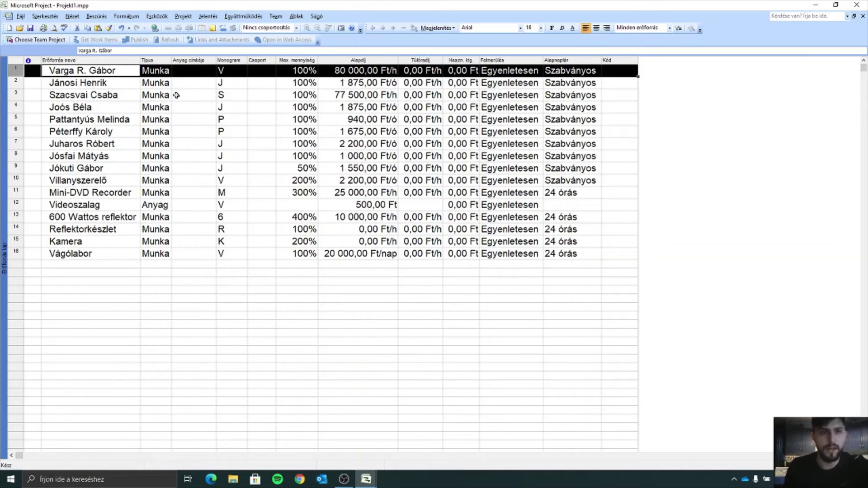
Step: Open the project's working time settings (Munkaidő módosítása) and examine the first resource's calendar
click(159, 16)
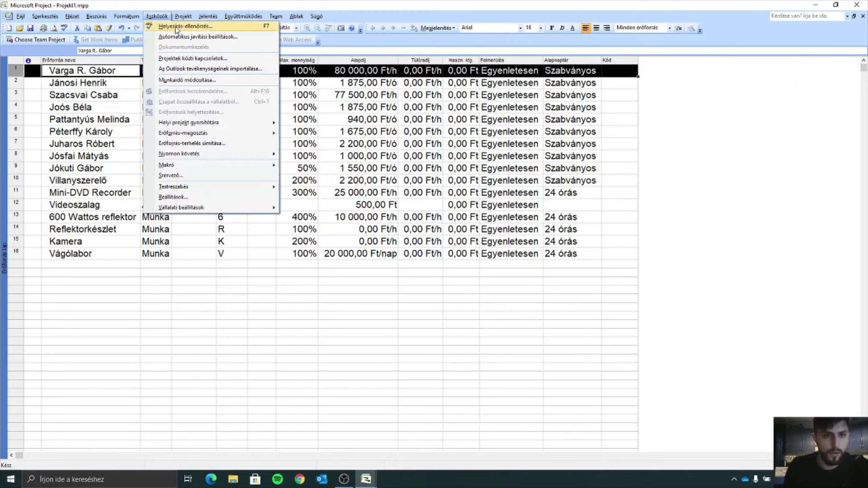
click(229, 81)
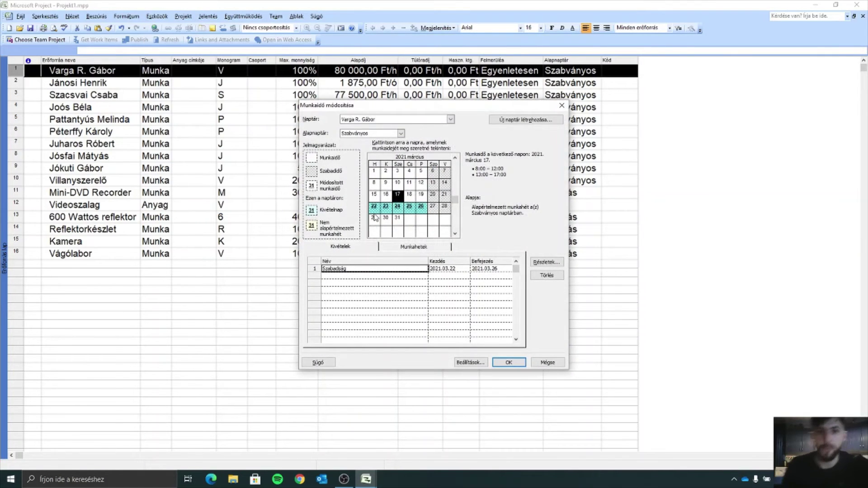
Step: Choose the Szabványos (projektnaptár) calendar and add an exception named Nemzeti ünnep
click(451, 119)
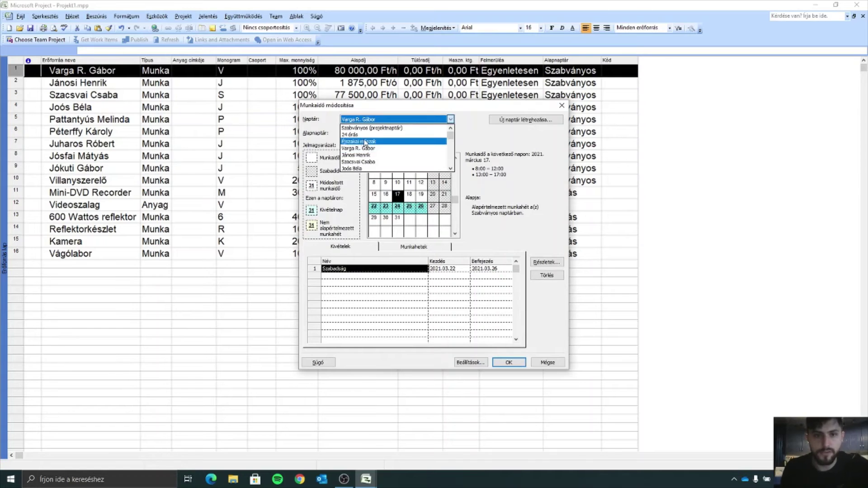
click(365, 128)
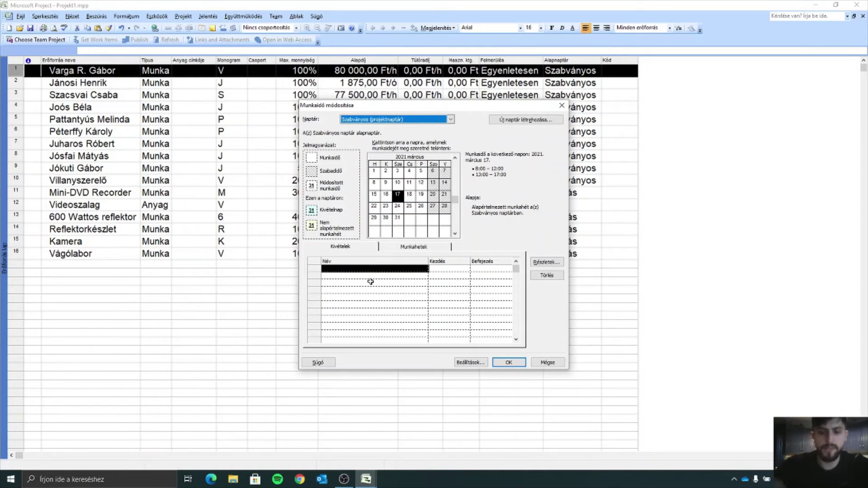
key(alt+Down)
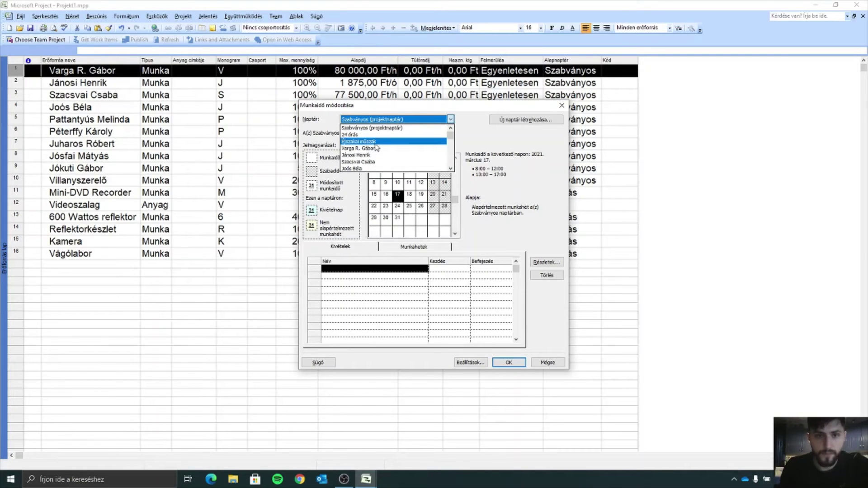
click(375, 128)
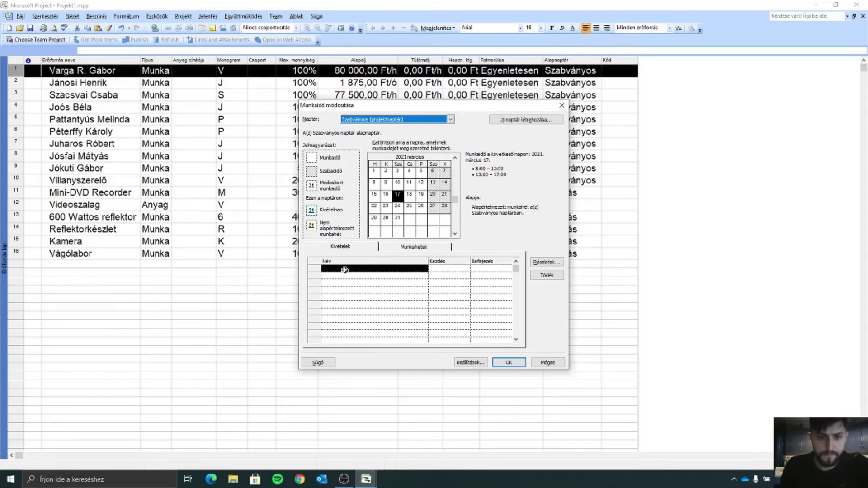
click(344, 270)
text(Nem)
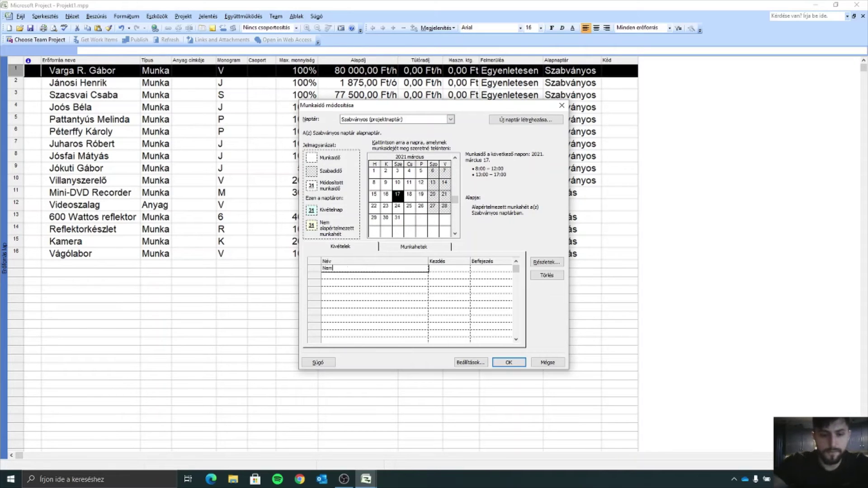
text(zeti ünne)
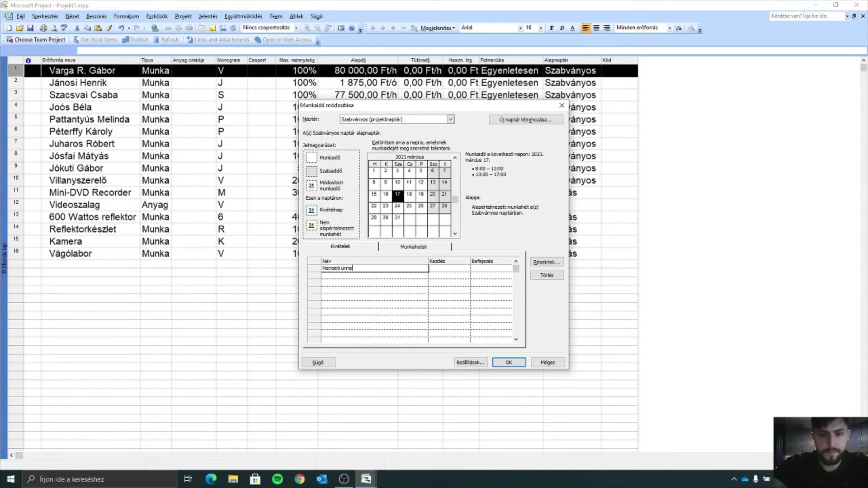
text(p)
Step: Set both the start and finish dates of the Nemzeti ünnep exception to 2021.03.15
click(445, 262)
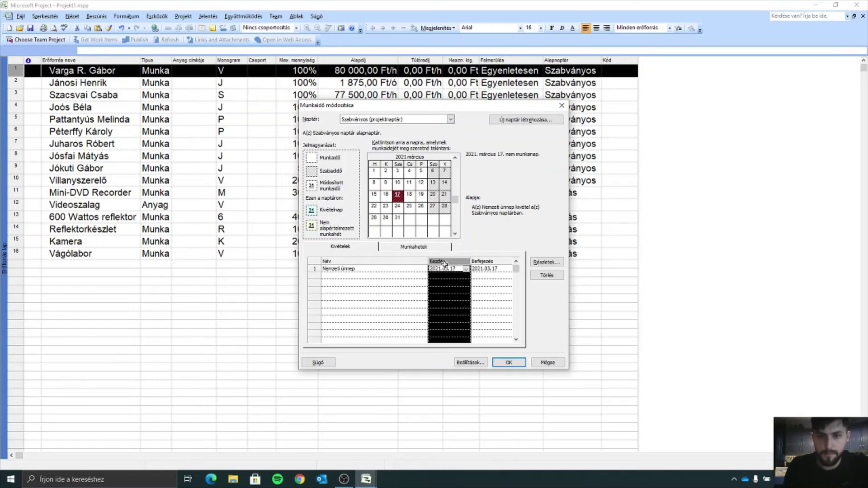
click(466, 268)
click(442, 297)
click(495, 268)
click(508, 268)
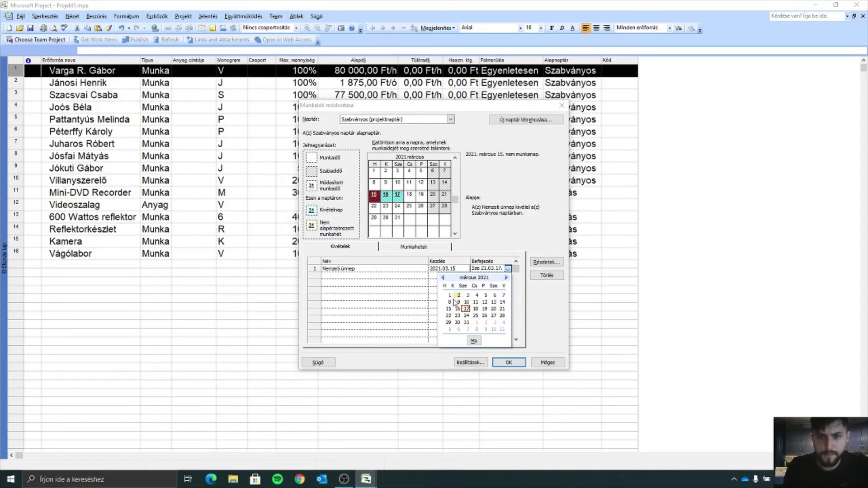
click(449, 308)
click(492, 281)
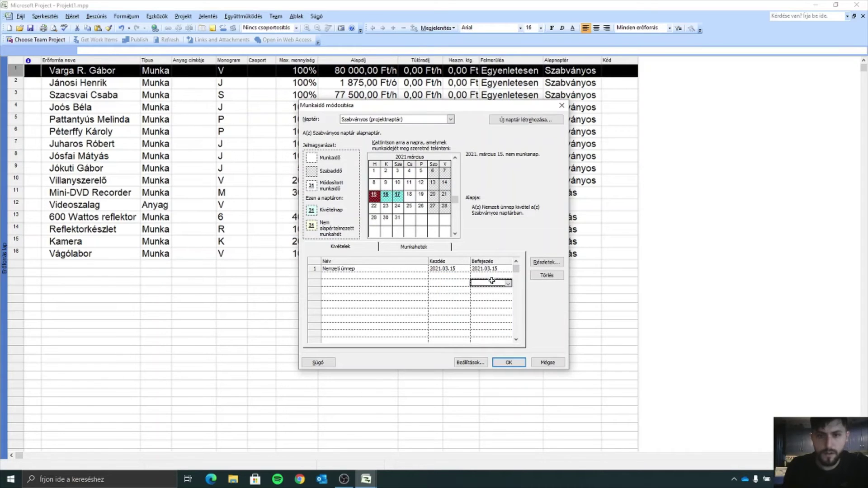
click(485, 269)
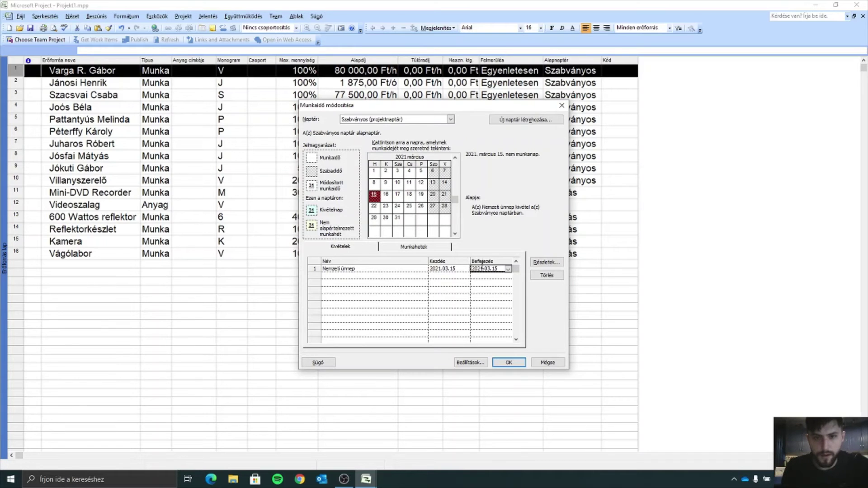
Step: Make the Nemzeti ünnep exception recur yearly on március 15. and apply the working time changes
click(545, 262)
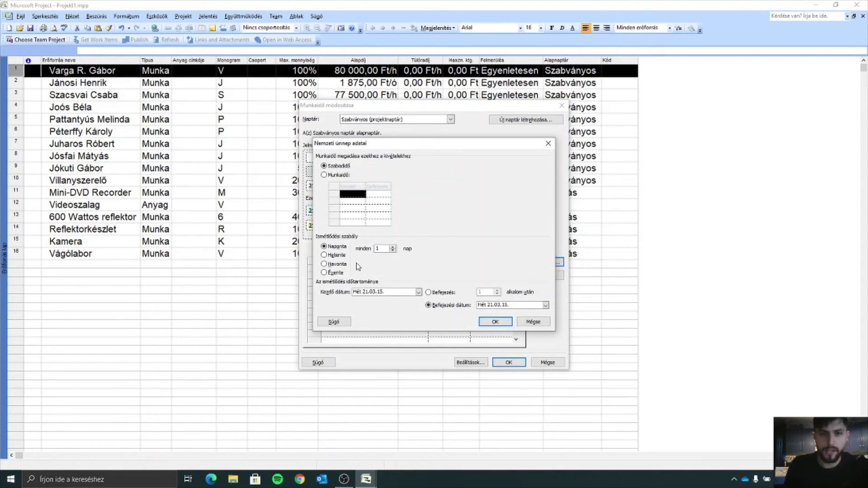
click(335, 272)
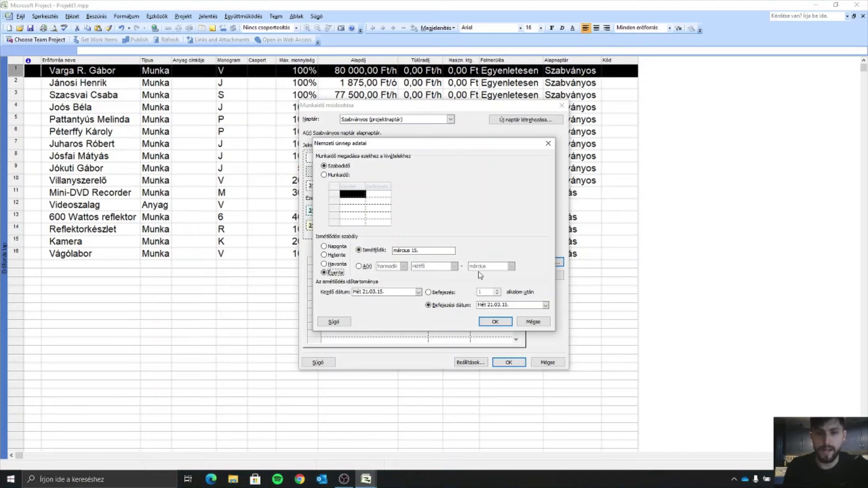
click(496, 323)
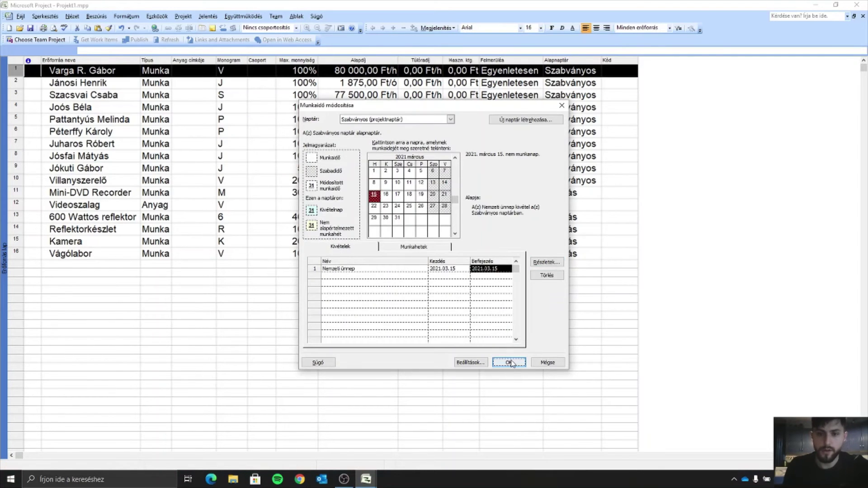
click(510, 361)
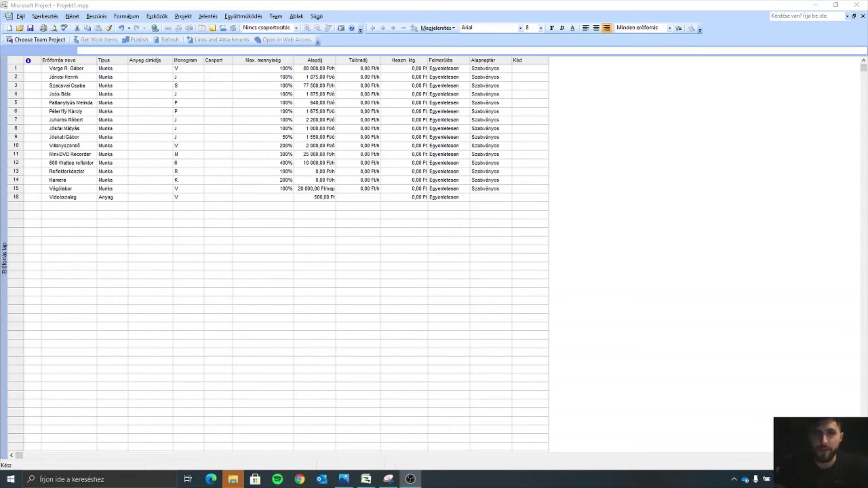
Step: Delete the Szabadság exception from the working time calendar of the first resource in the resource sheet
double_click(89, 72)
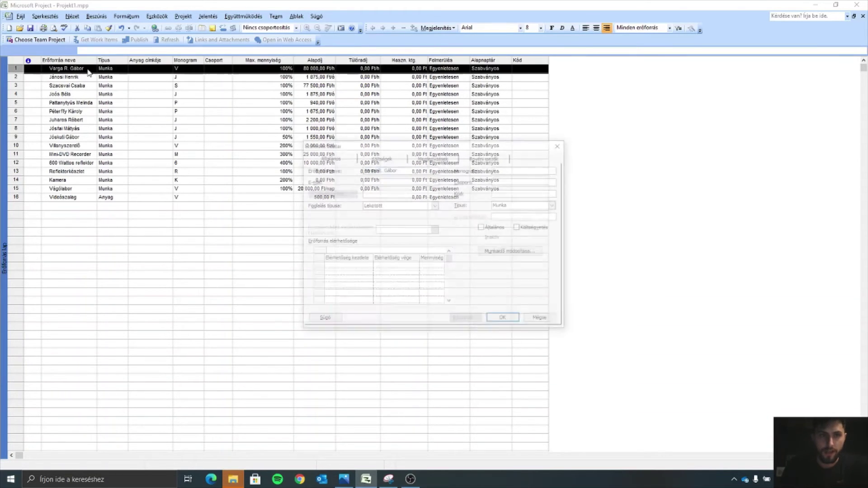
click(512, 252)
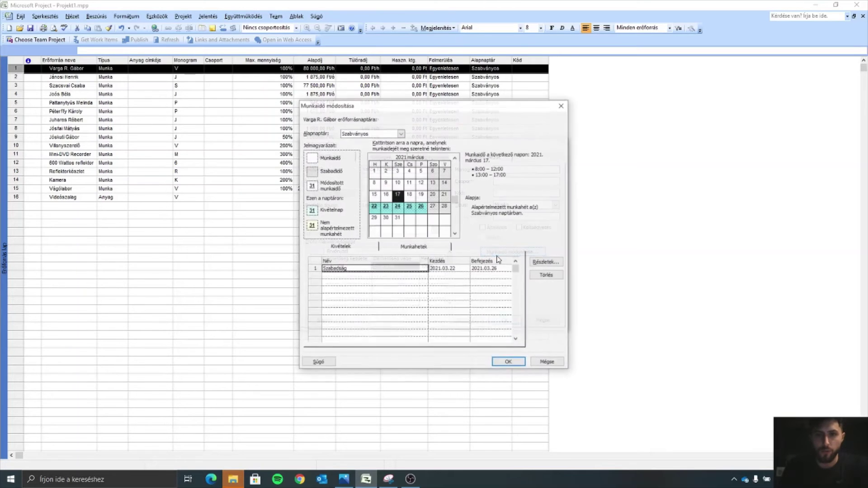
click(314, 269)
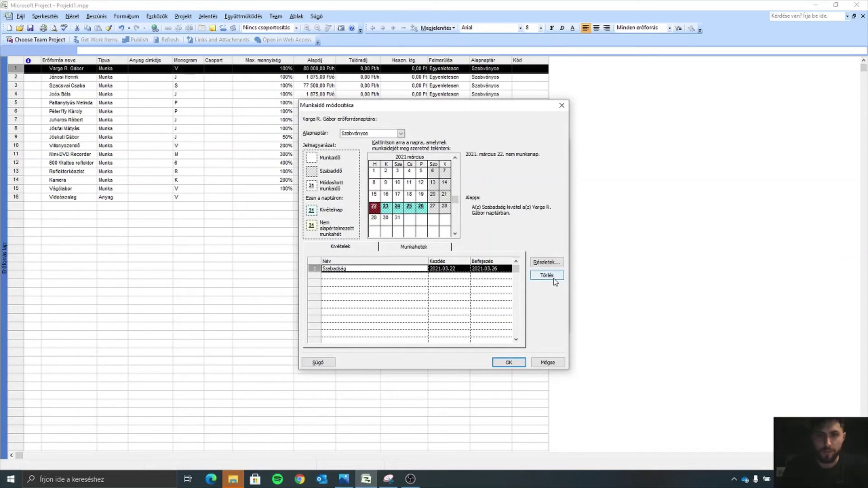
click(547, 275)
click(506, 363)
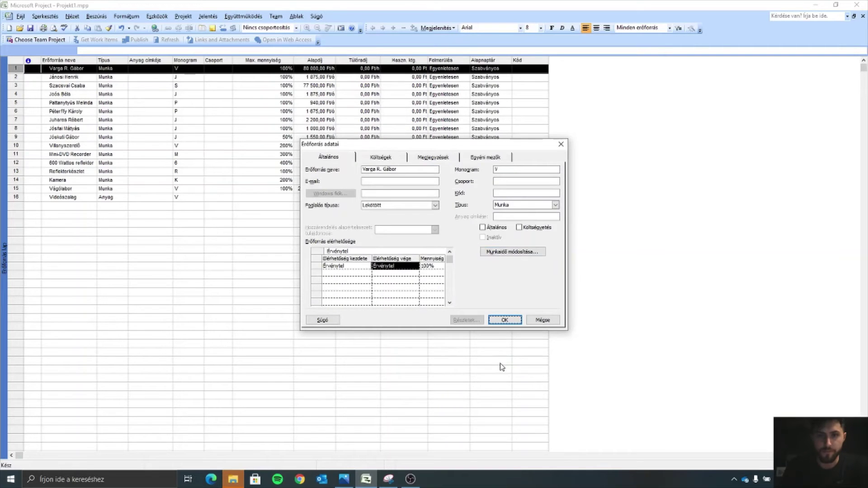
click(515, 319)
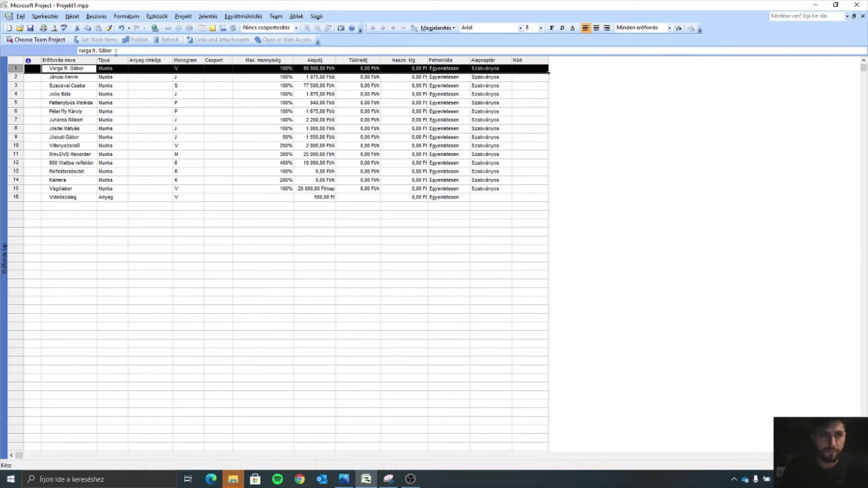
Step: Switch to the Gantt chart view and assign the resource sheet's first resource to the task Forgatókönyv összeállítása
click(73, 16)
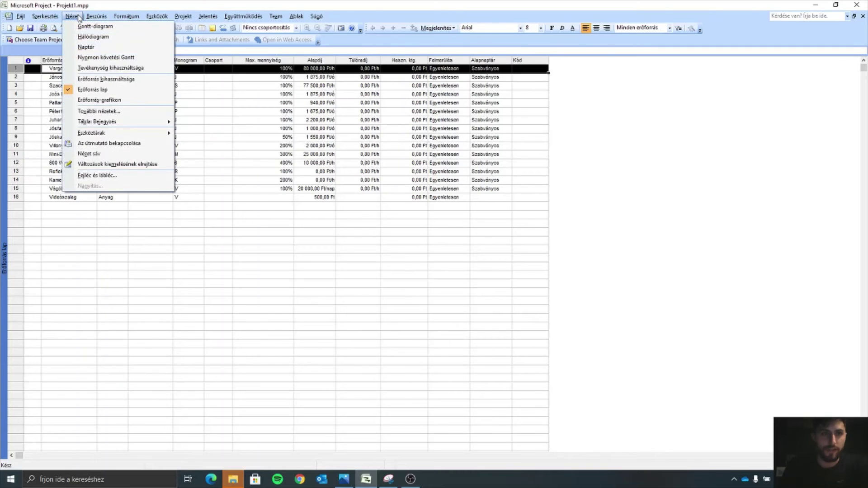
click(86, 36)
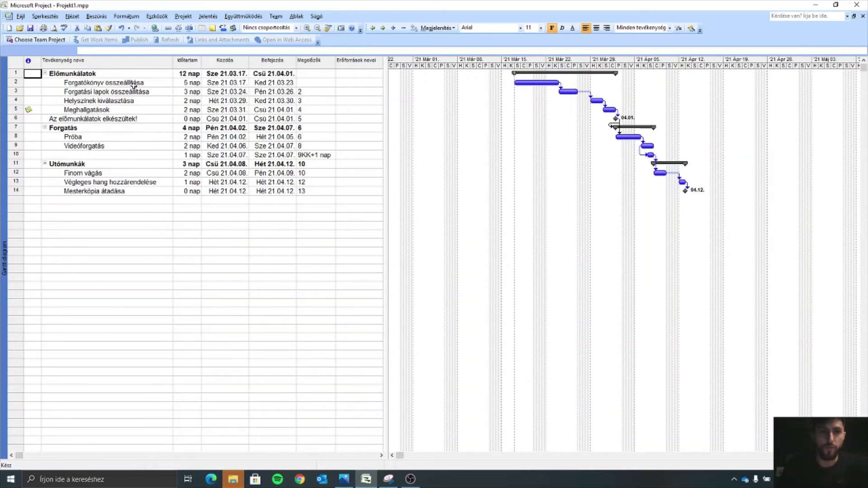
click(358, 82)
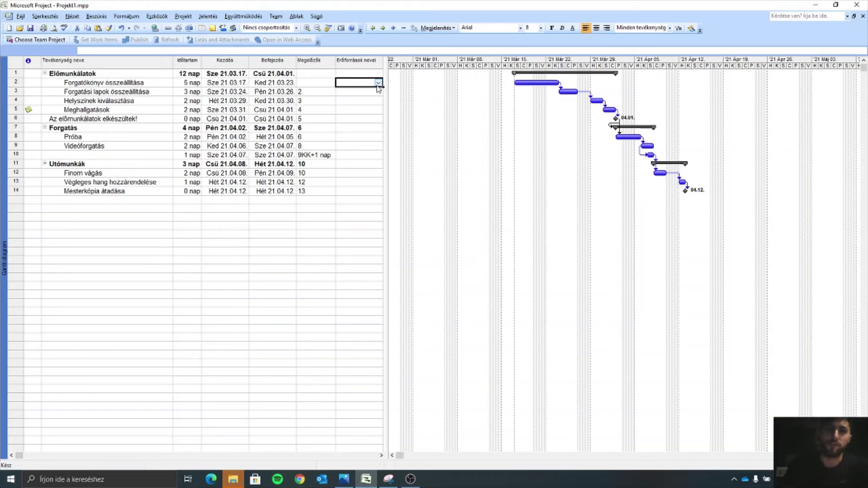
click(378, 83)
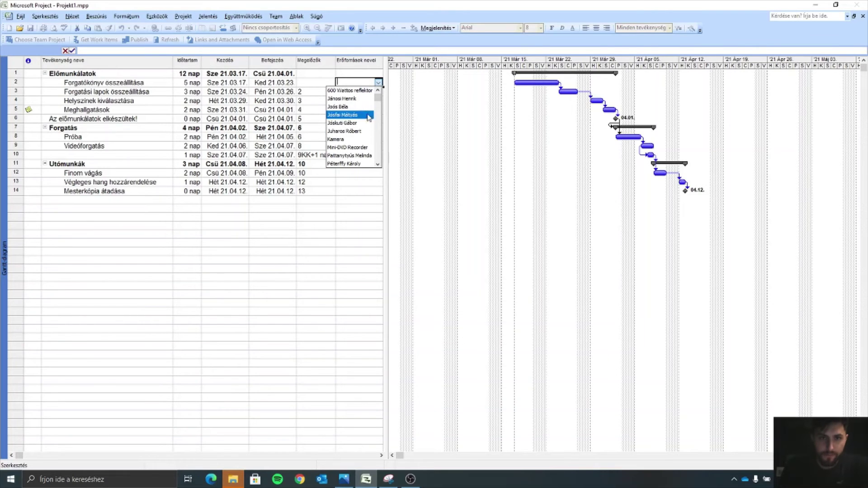
click(378, 165)
click(378, 165)
click(379, 165)
click(379, 165)
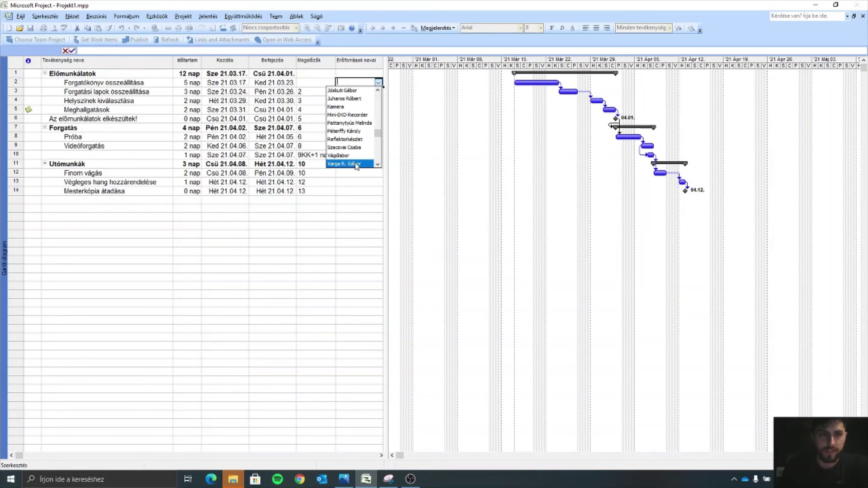
click(357, 164)
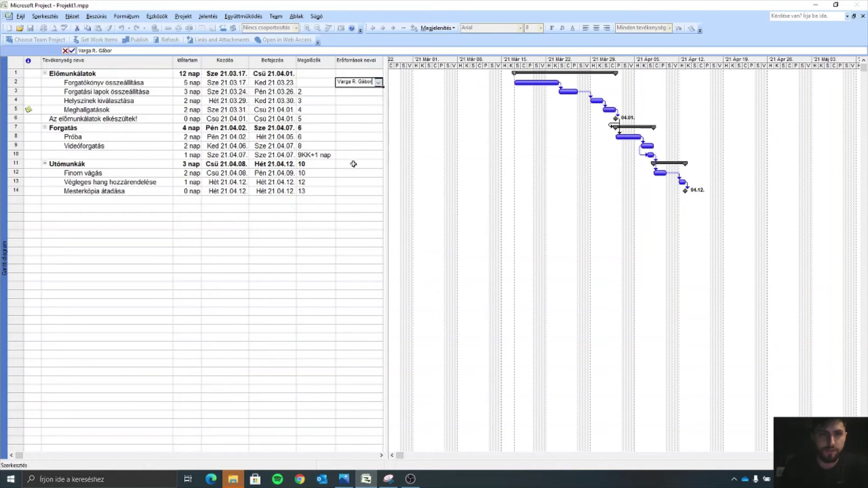
Step: Assign the resource sheet's second resource to Forgatási lapok összeállítása and its sixth resource to Helyszínek kiválasztása
click(344, 93)
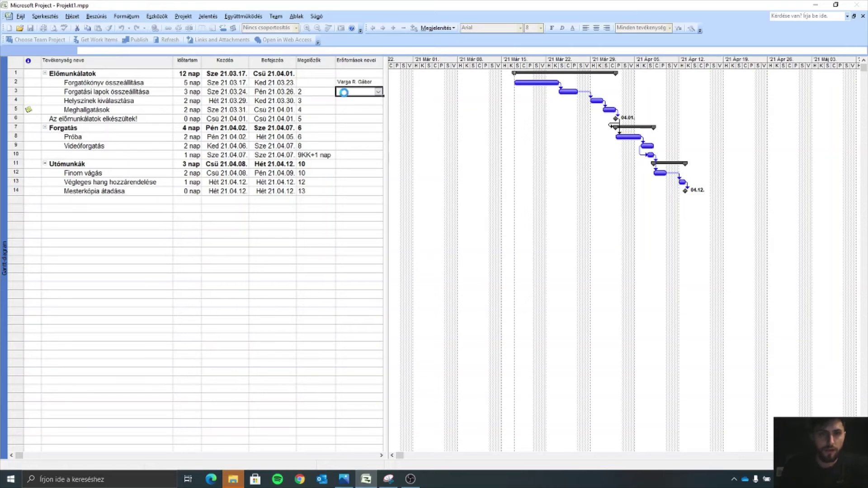
click(378, 92)
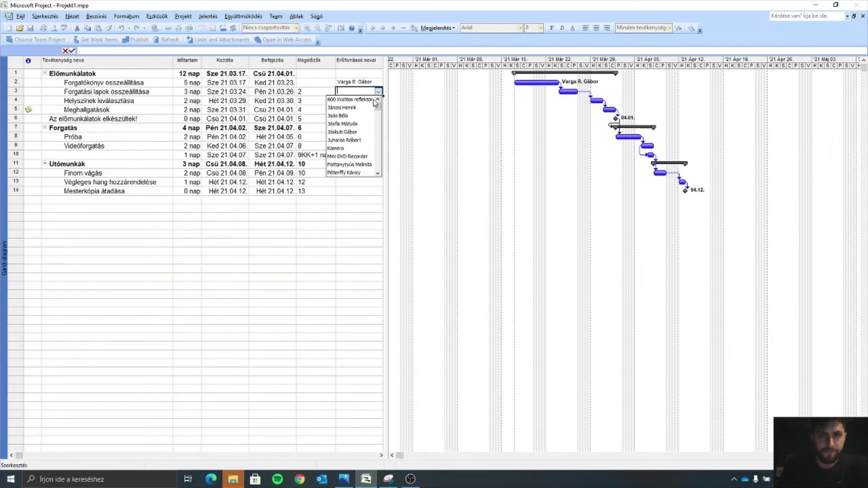
click(357, 107)
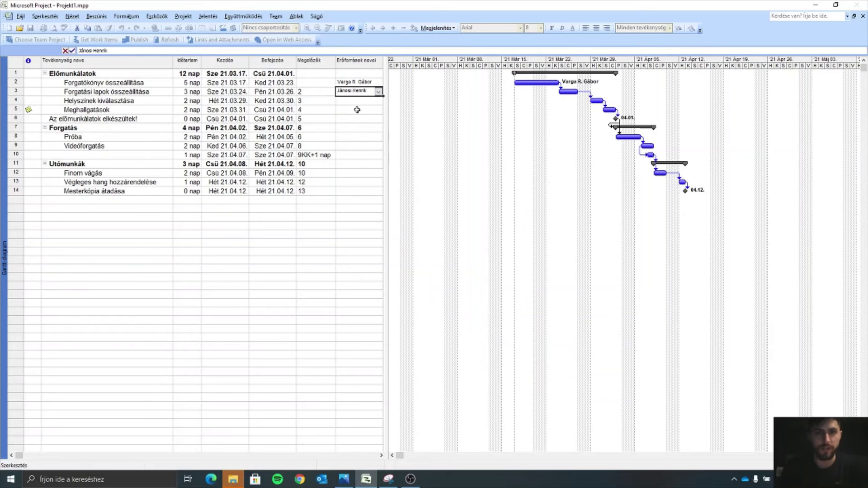
click(357, 100)
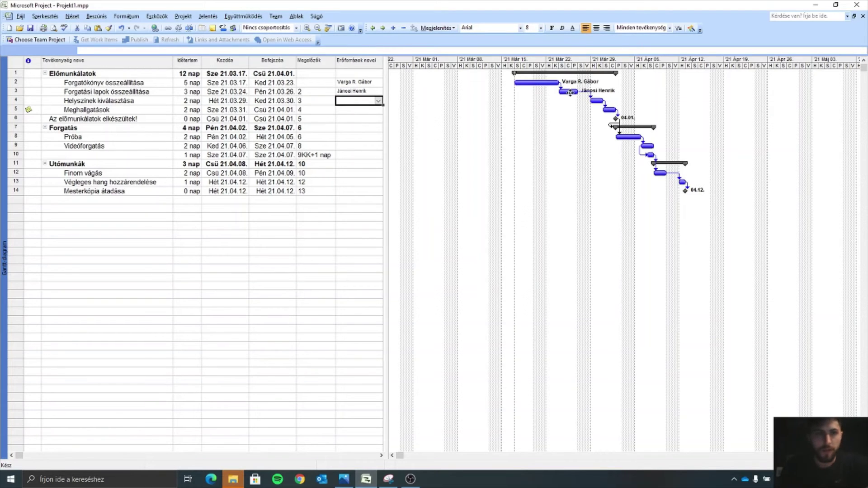
click(379, 101)
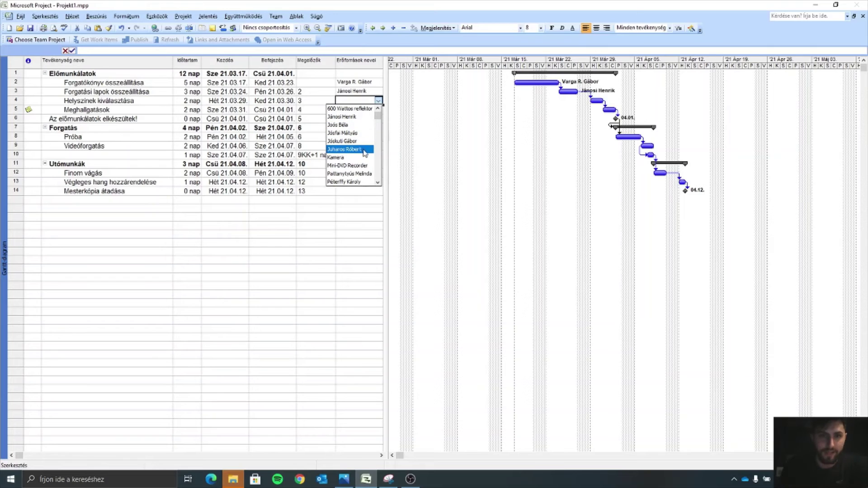
click(370, 182)
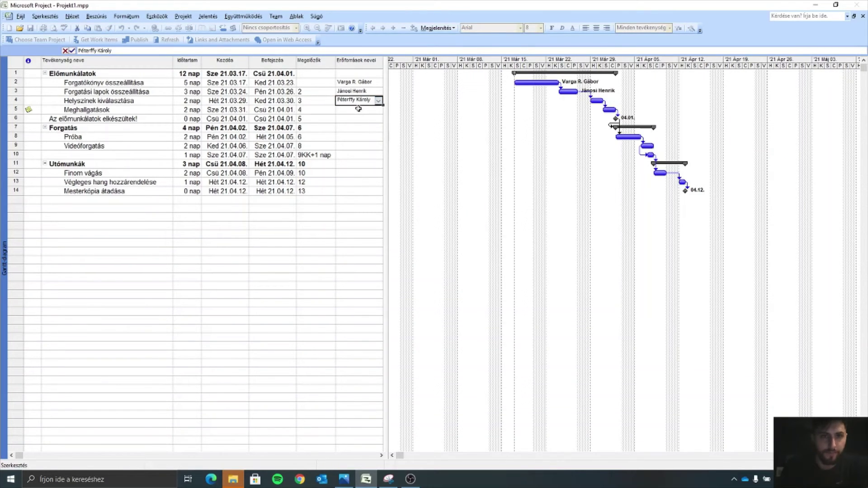
Step: Assign the resource sheet's ninth resource to the task Meghallgatások
click(359, 109)
click(379, 109)
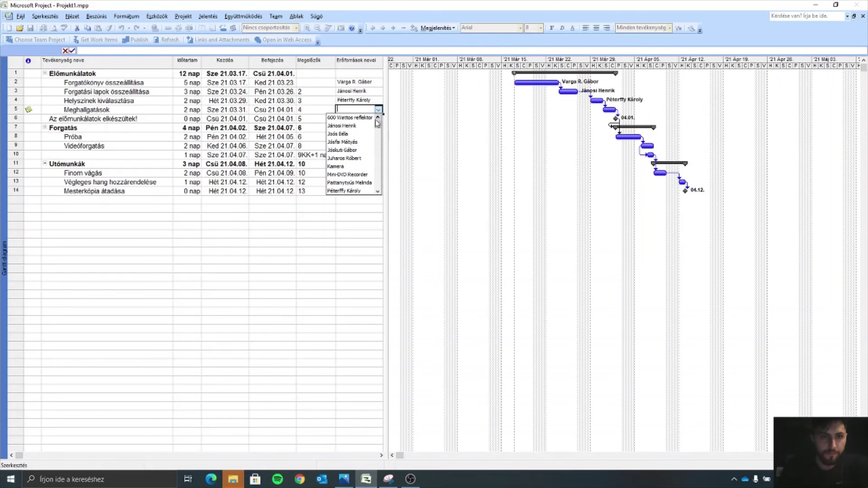
click(356, 150)
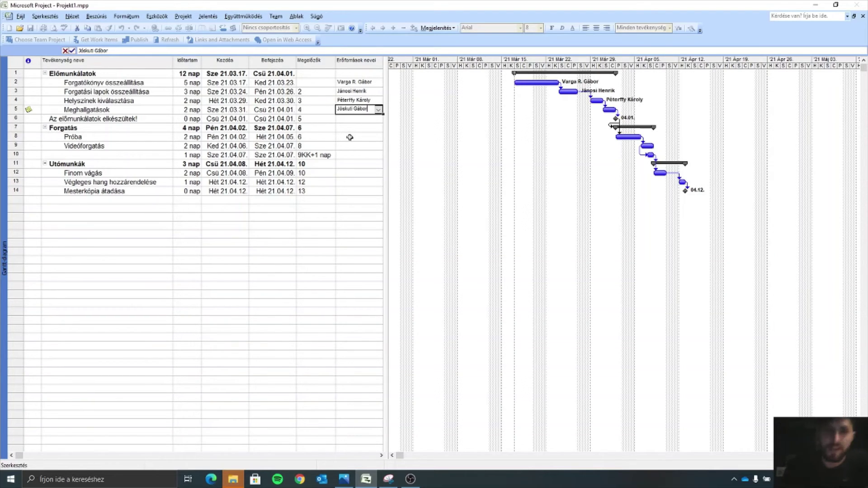
Step: Assign the resource listed third in the resource list, after 600 Wattos reflektor, to the task Próba
click(350, 137)
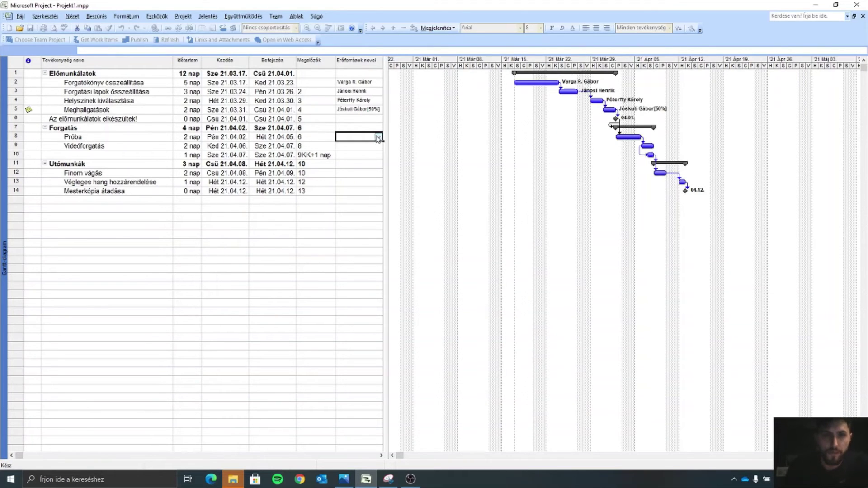
click(378, 137)
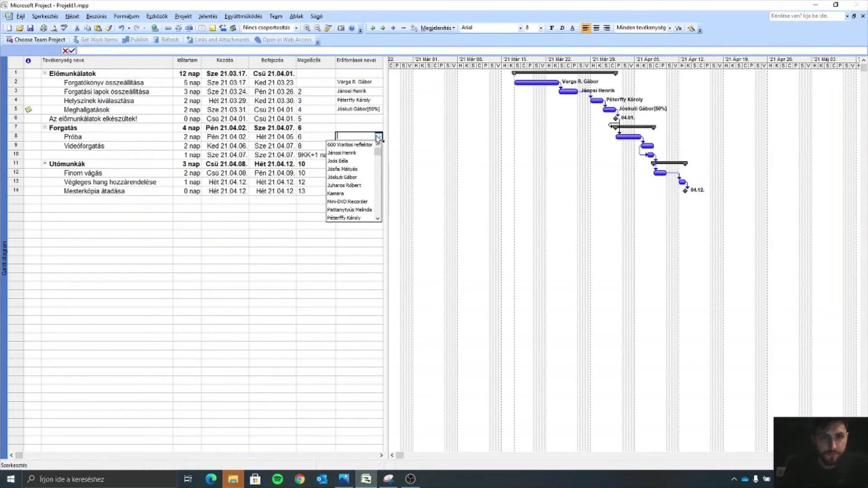
click(357, 161)
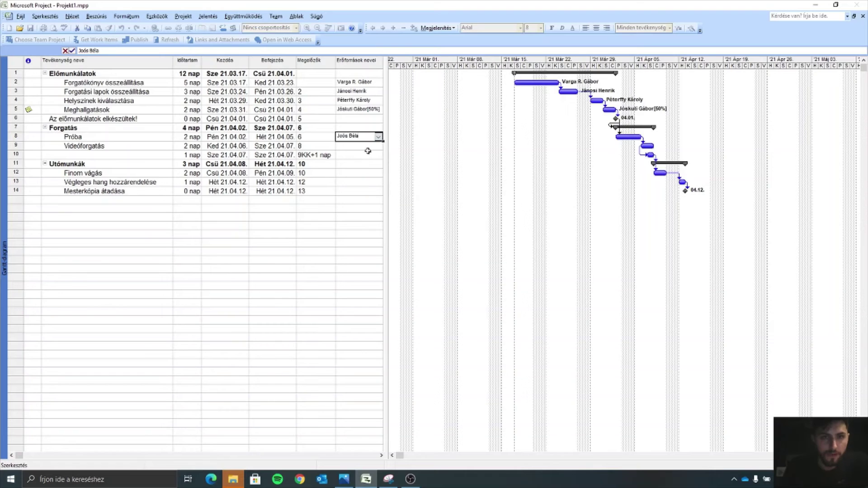
Step: Assign the resource listed between Reflektorkészlet and Vágólabor to the task Videóforgatás
click(378, 155)
click(375, 145)
click(377, 145)
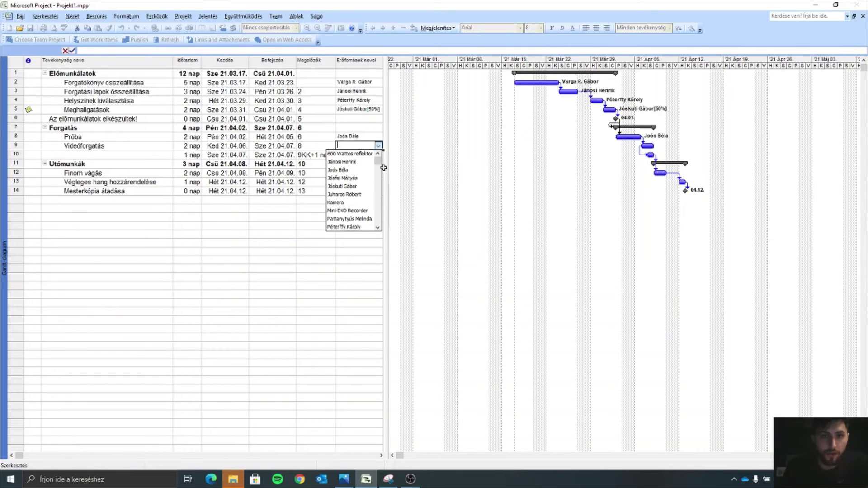
scroll(367, 212, down, 2)
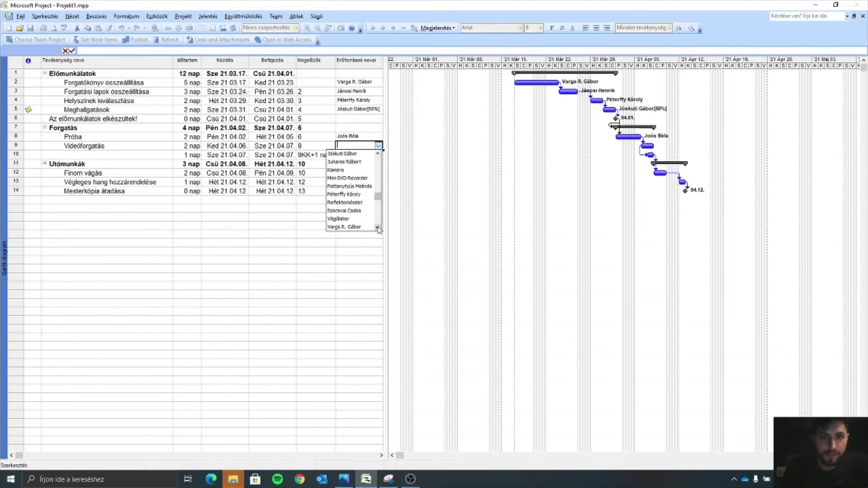
click(366, 211)
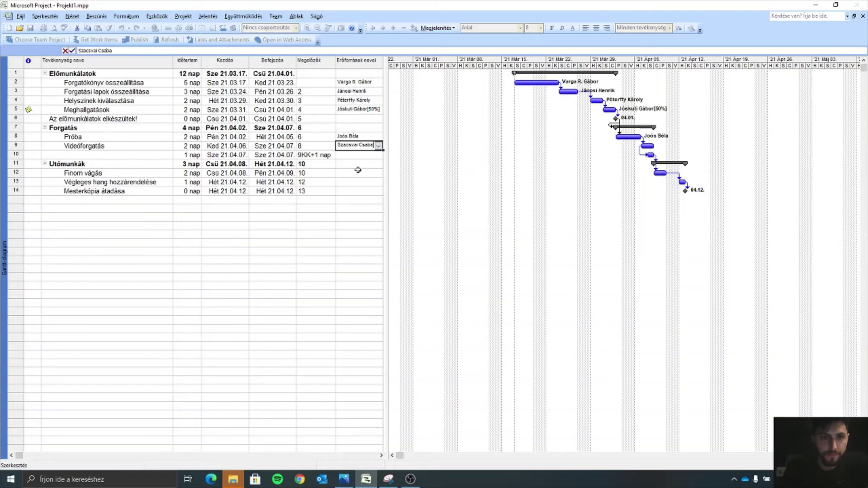
click(359, 174)
Step: Assign Videóforgatás's resource to the unnamed task 10 as well, and name that task Az anyag előkészítése további munkálatokhoz
click(357, 156)
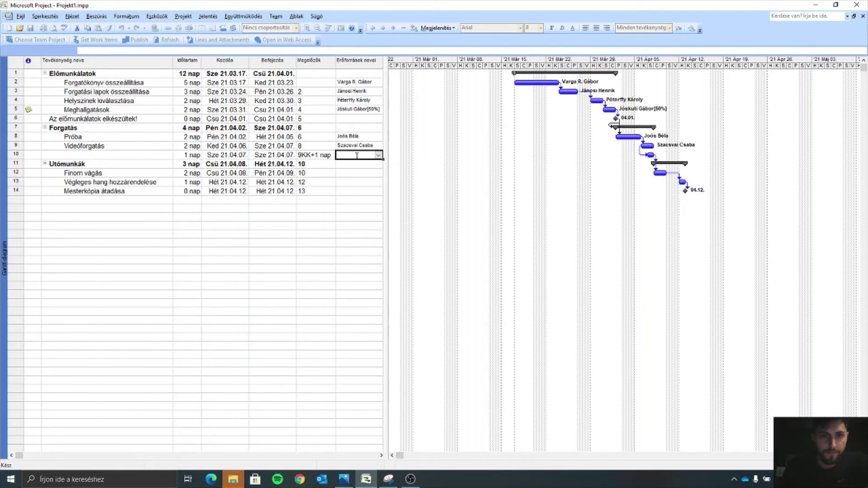
click(377, 155)
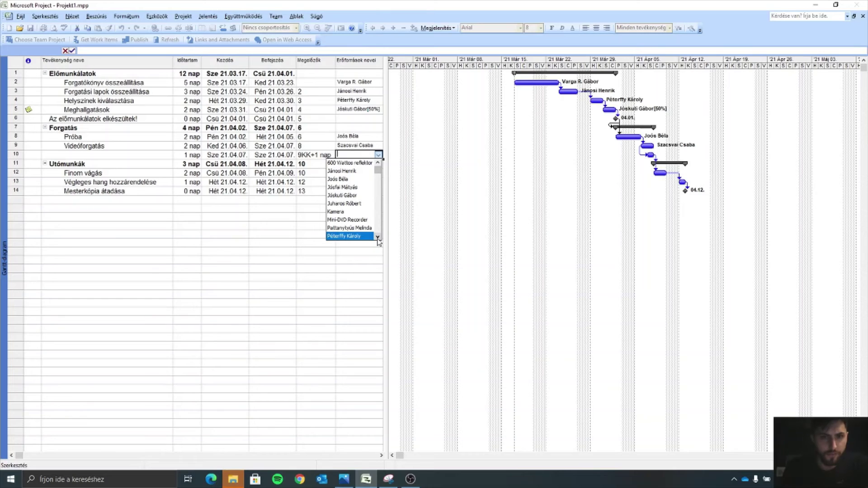
click(377, 237)
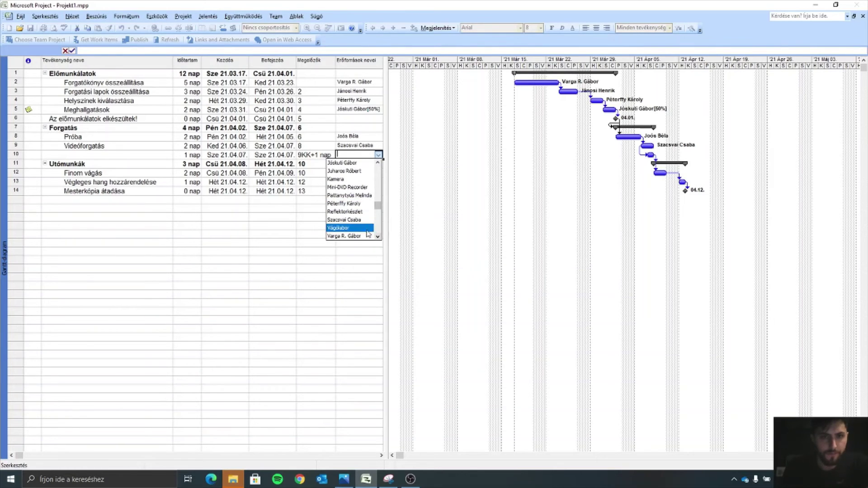
click(357, 220)
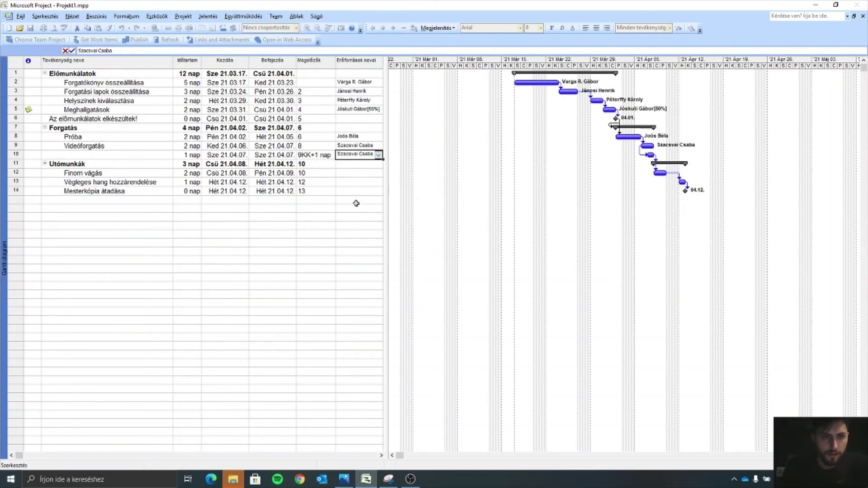
click(135, 156)
text(Az anyag előkészítése további munkálatokhoz)
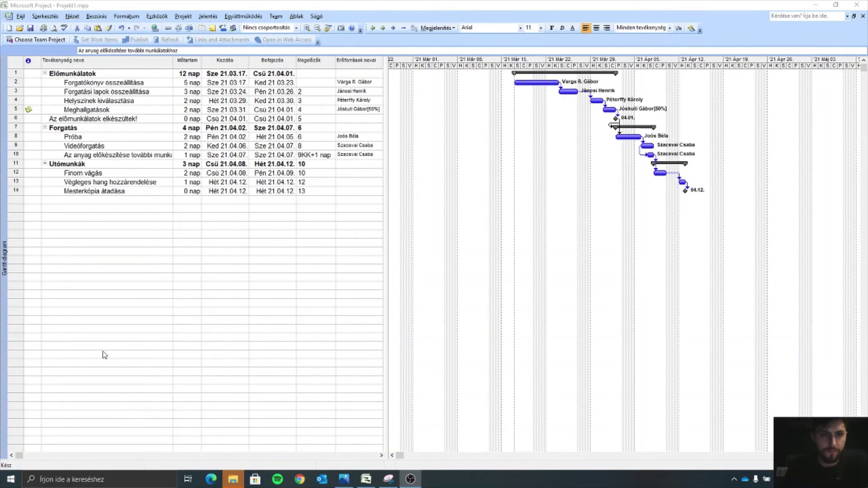
Step: Widen the task name column to fit the longest name and enlarge the table area to show the full resource names column
click(170, 73)
drag(173, 63, 203, 62)
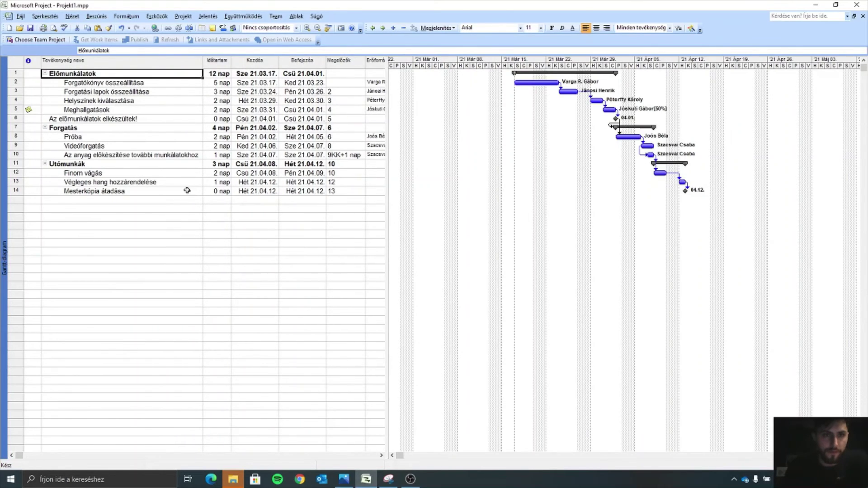
drag(388, 77, 423, 88)
drag(417, 178, 416, 178)
Step: Assign the resource listed just before Kamera to Finom vágás and Próba's resource to Végleges hang hozzárendelése
click(398, 172)
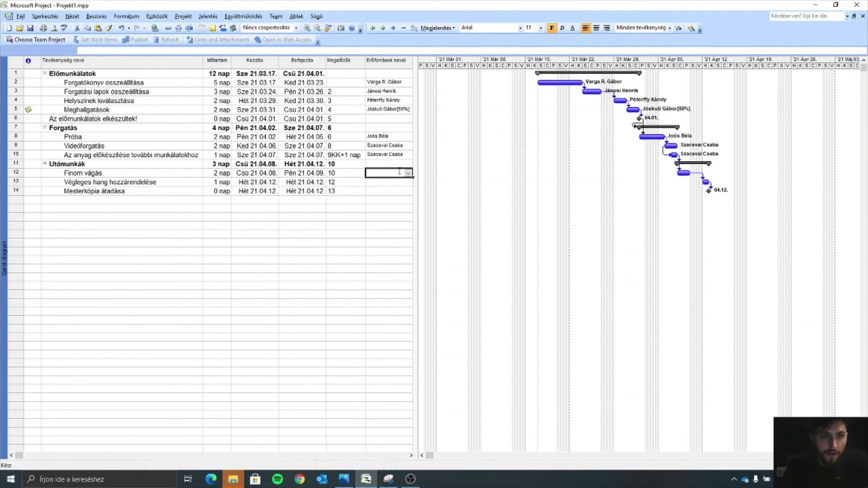
click(408, 174)
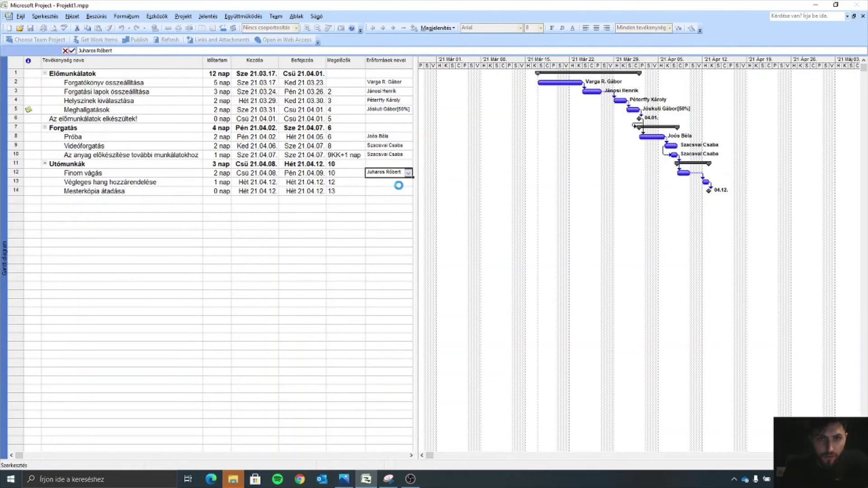
click(397, 182)
click(408, 182)
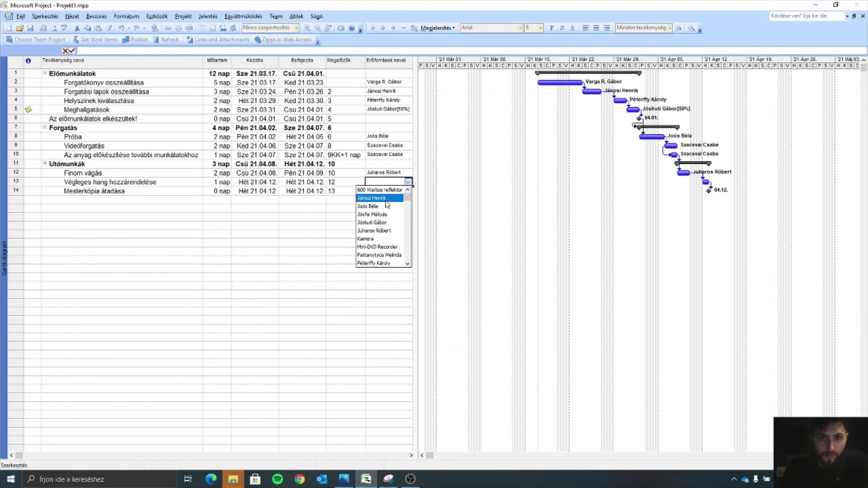
click(386, 207)
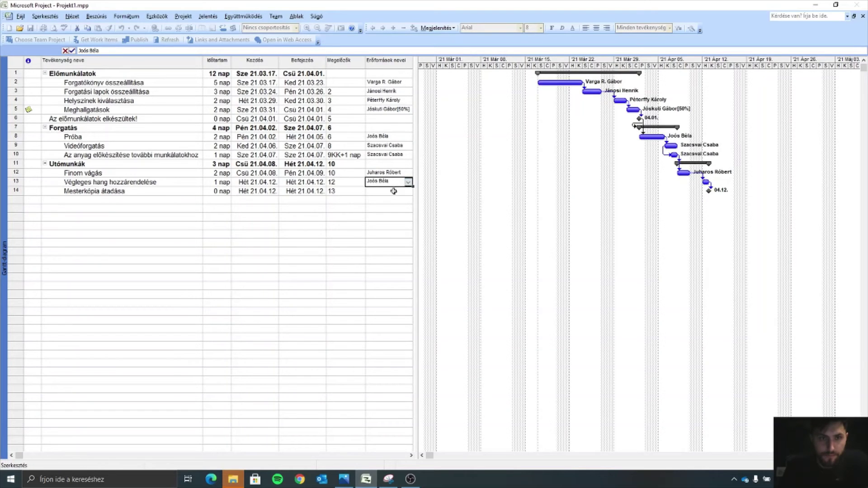
click(400, 191)
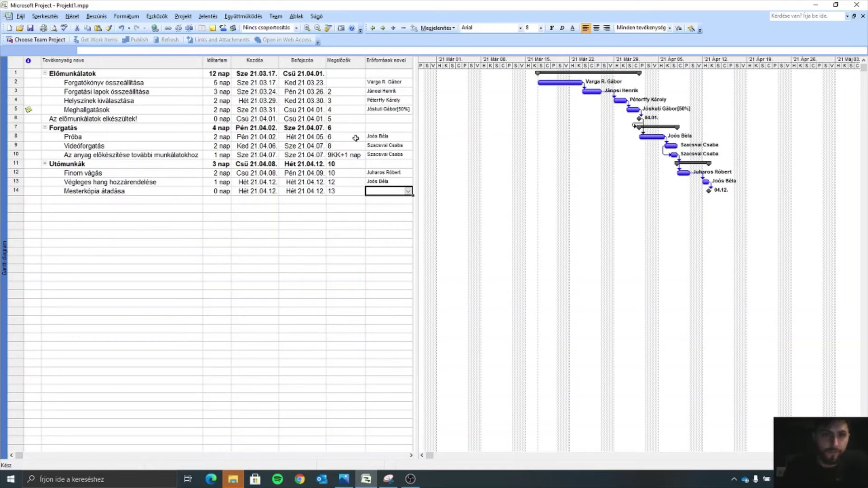
Step: Add the resource of Forgatási lapok összeállítása as a second resource on the task Forgatókönyv összeállítása
click(405, 83)
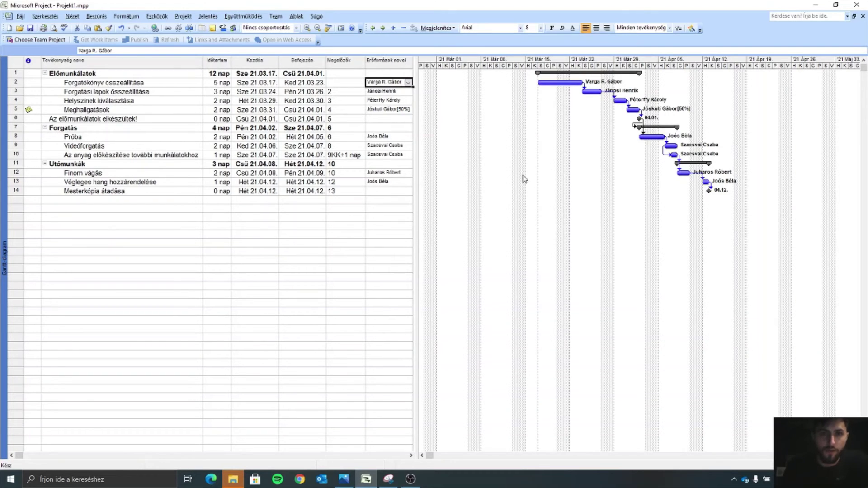
click(123, 50)
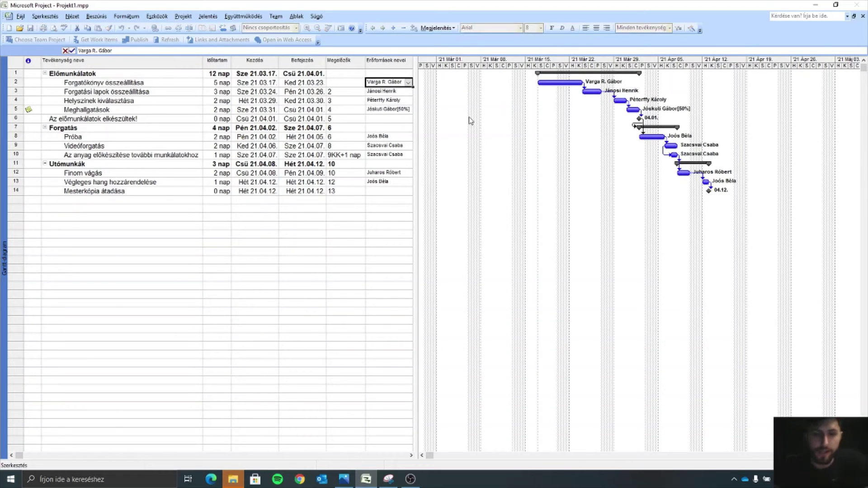
text(;)
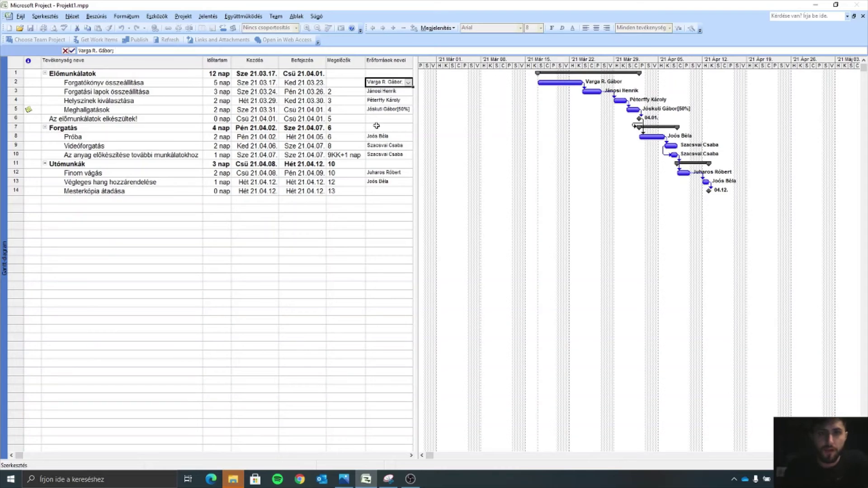
click(409, 84)
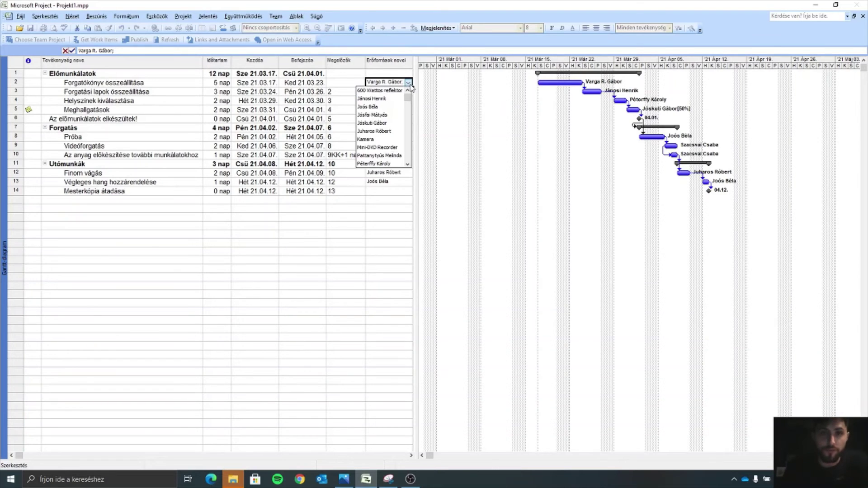
click(386, 98)
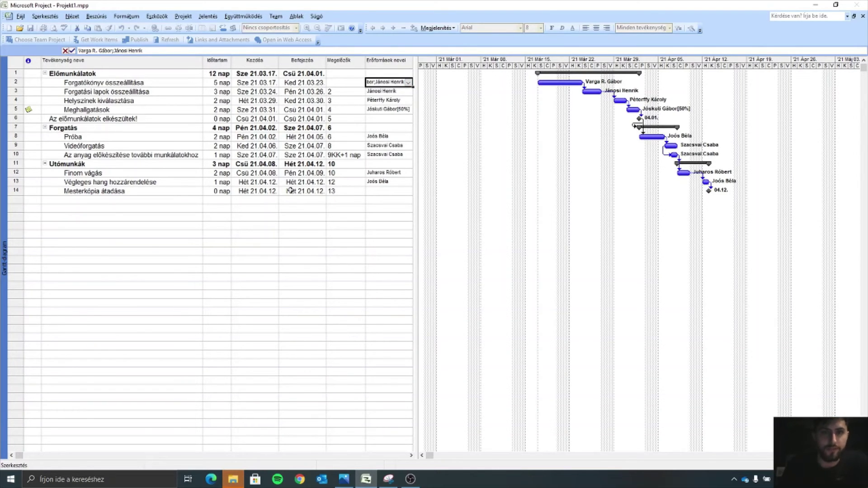
click(72, 51)
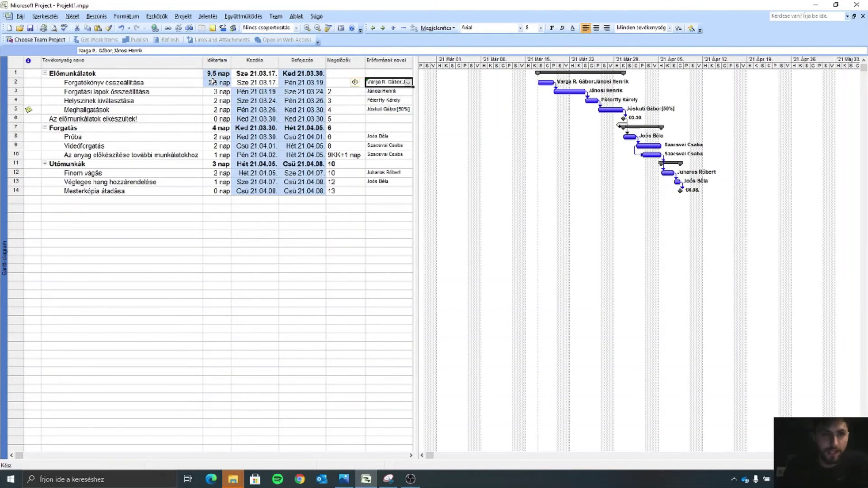
Step: Set the added resource on Forgatókönyv összeállítása to increase total work with unchanged duration (Teljes munkamennyiség növelése)
click(212, 83)
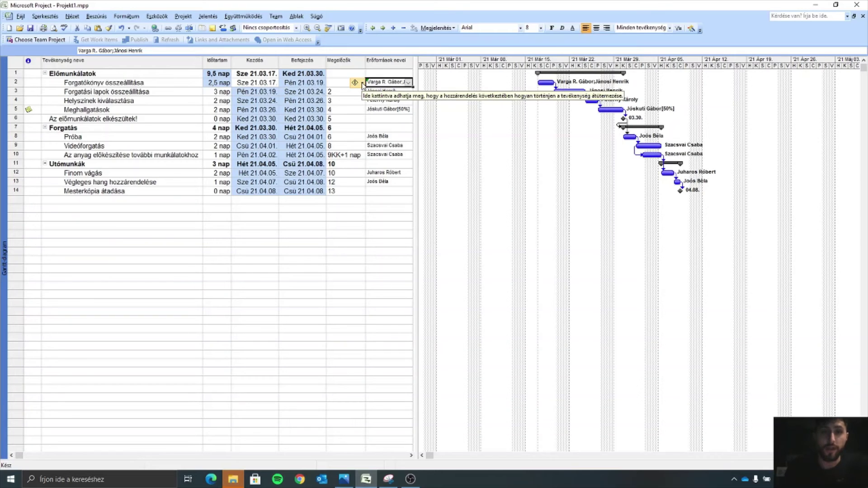
click(363, 83)
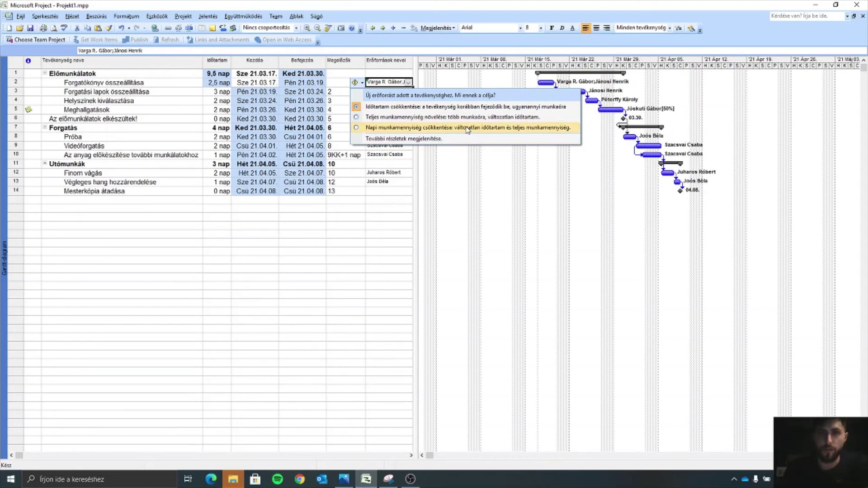
click(538, 121)
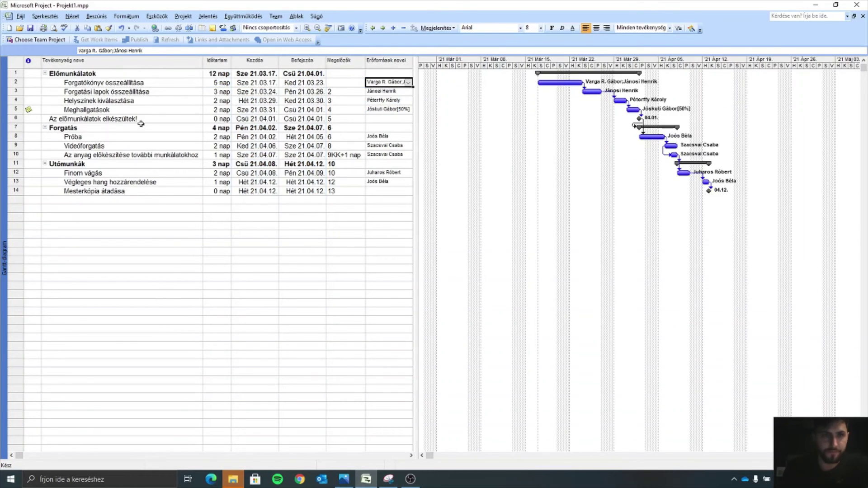
Step: Set the second resource's units to 50% in the task information of Forgatókönyv összeállítása
double_click(170, 83)
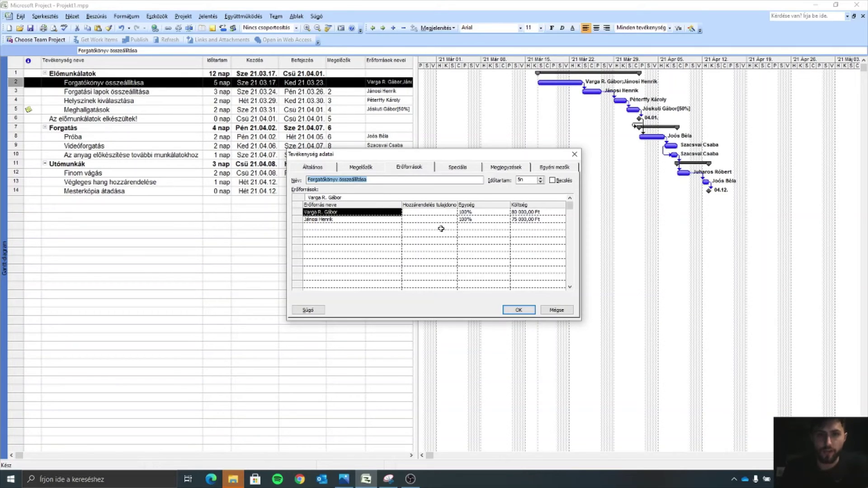
click(491, 221)
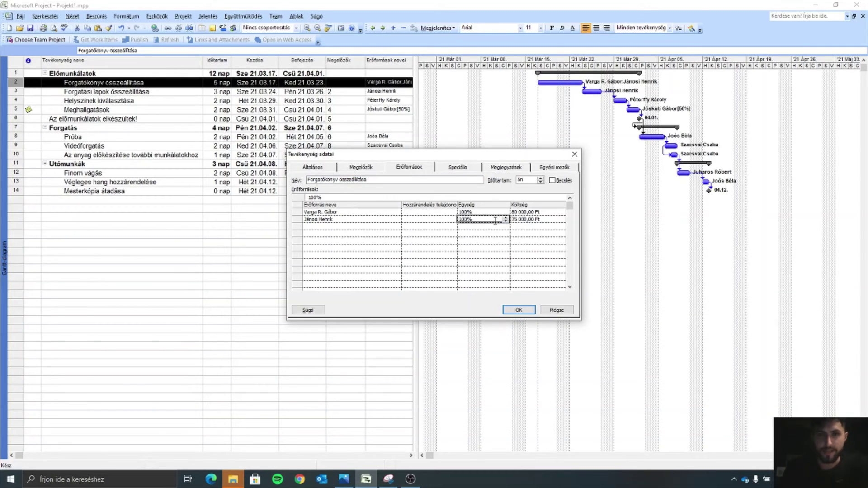
click(506, 219)
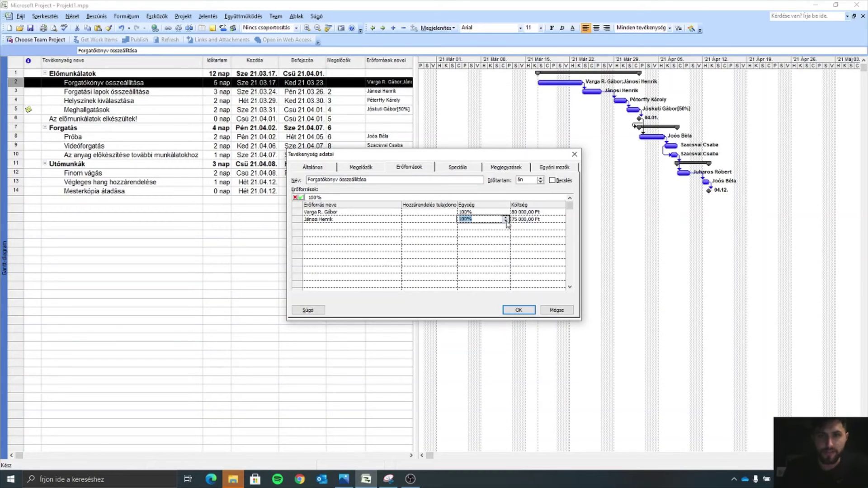
click(506, 220)
click(476, 232)
Step: Add Próba's resource as a third resource in the task information of Forgatókönyv összeállítása, and close the dialog without saving
click(337, 221)
click(341, 229)
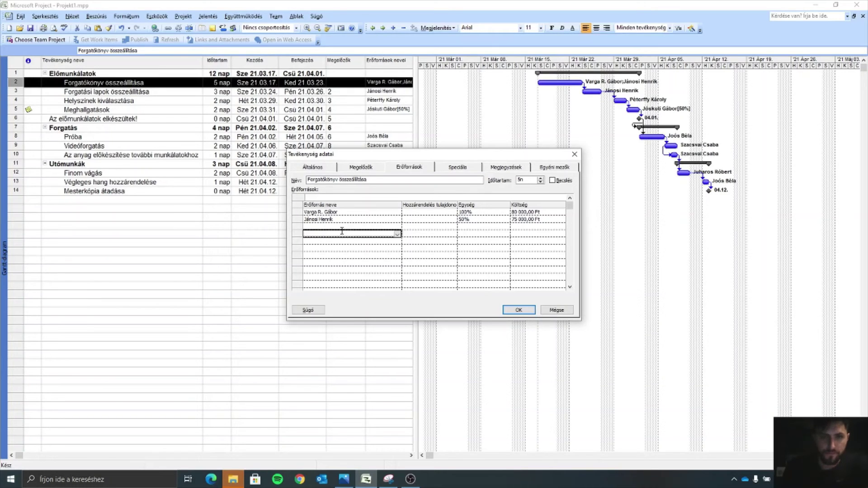
click(378, 227)
click(397, 227)
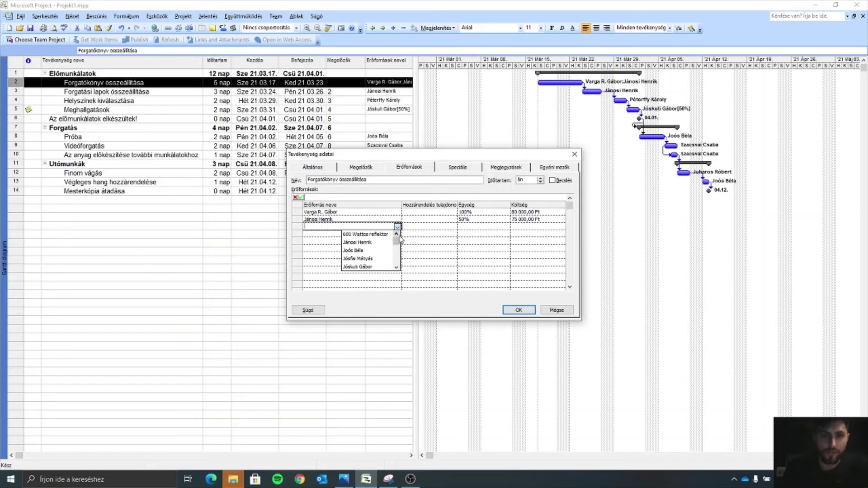
click(382, 250)
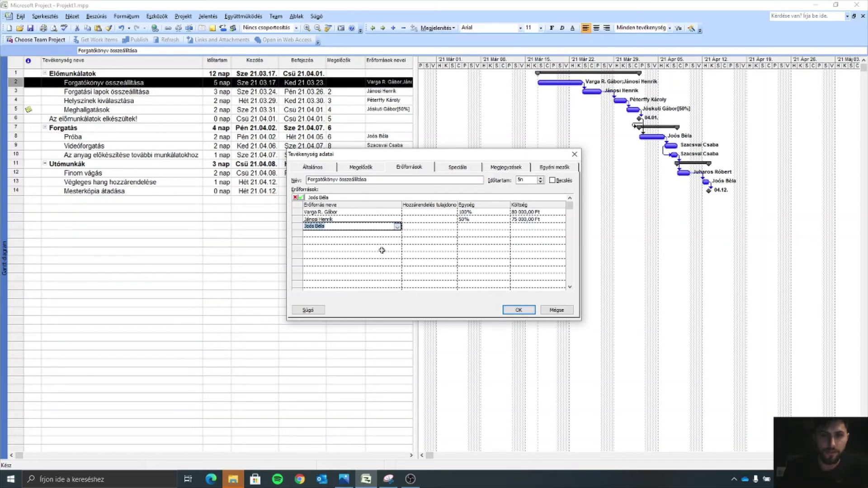
click(421, 228)
click(501, 229)
click(536, 226)
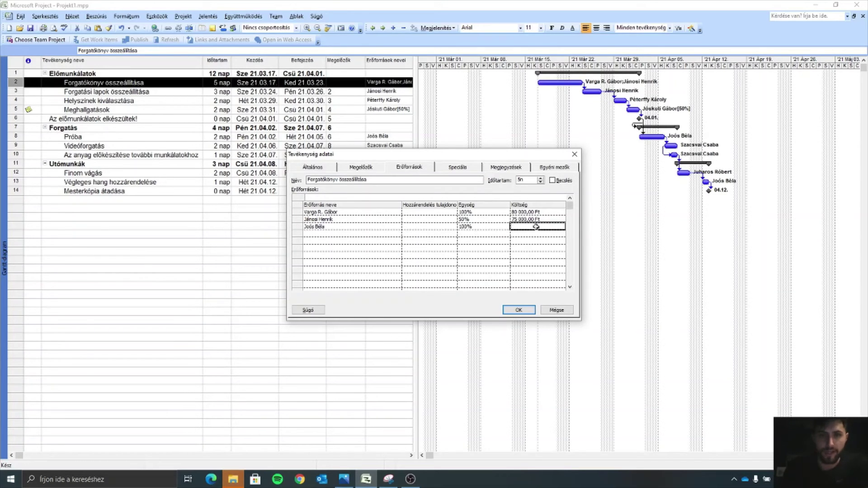
click(332, 227)
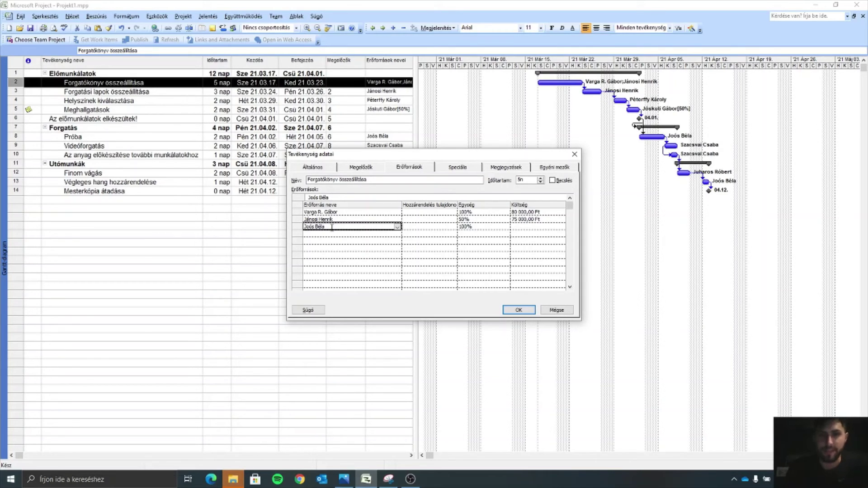
click(568, 310)
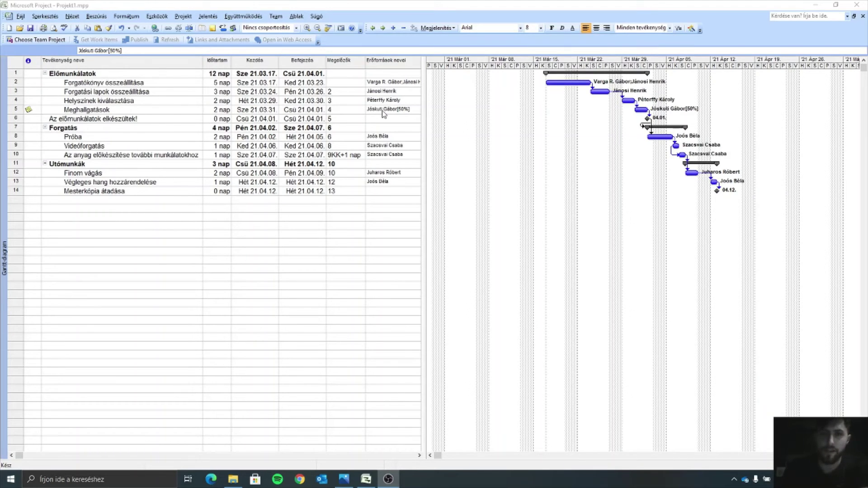
Step: Set the resource's units on Meghallgatások to 100% and adjust the total work hours to the resources and duration (A teljes munkaóraszám igazítása)
click(383, 110)
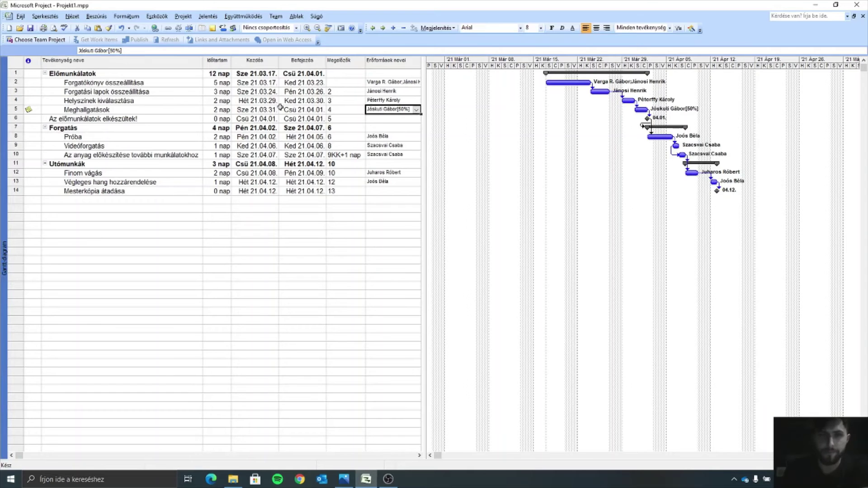
double_click(136, 111)
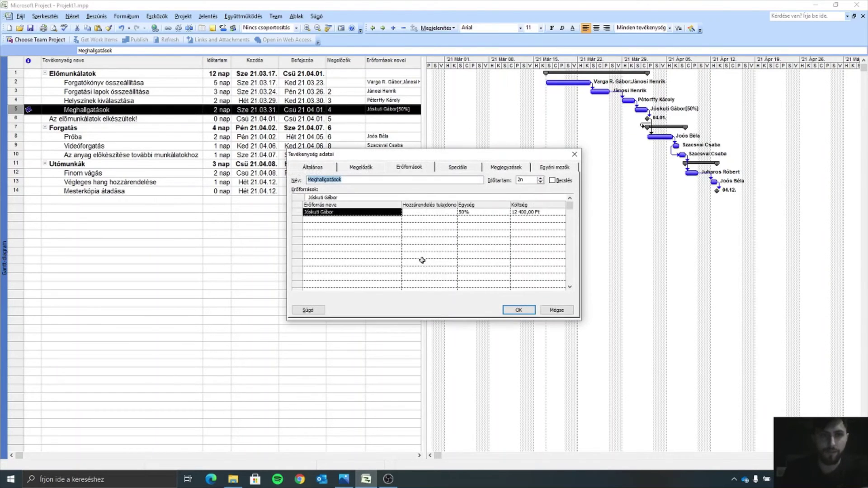
click(500, 212)
click(506, 211)
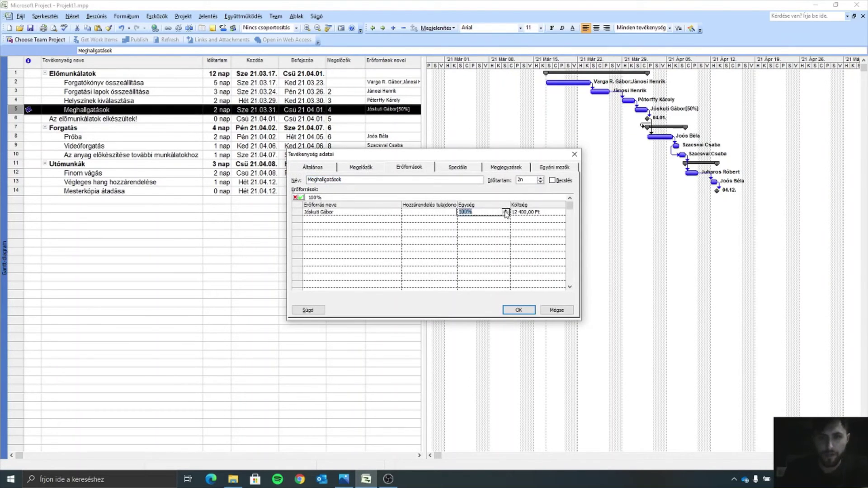
click(516, 310)
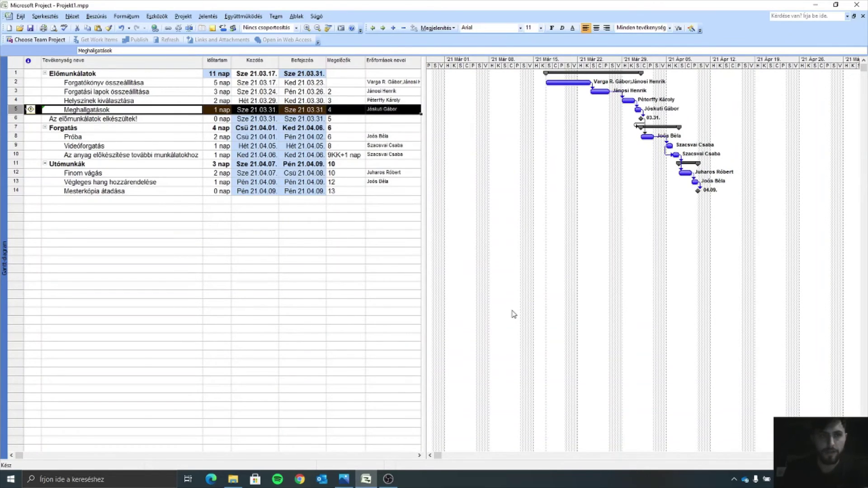
click(31, 110)
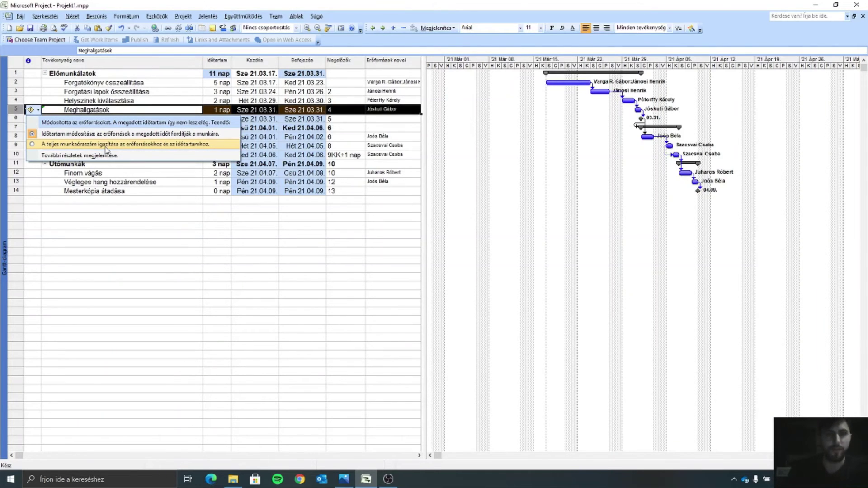
click(105, 145)
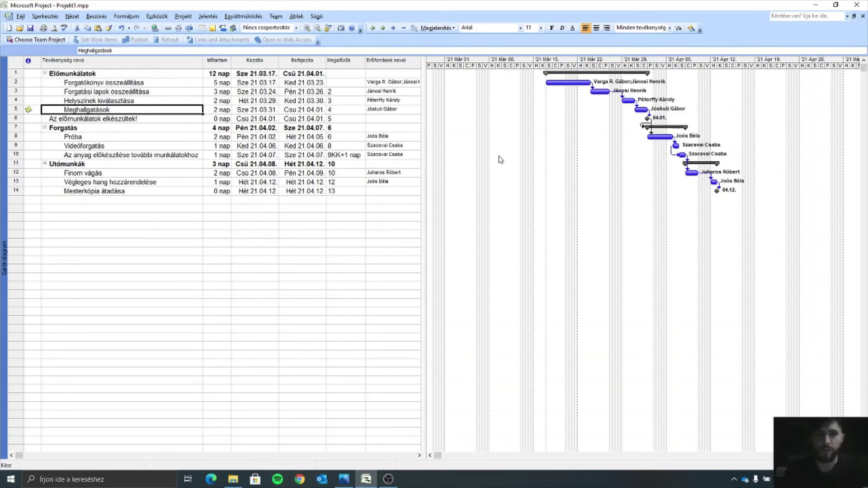
Step: Choose Kamera as the second resource in the task information of Videóforgatás
click(415, 147)
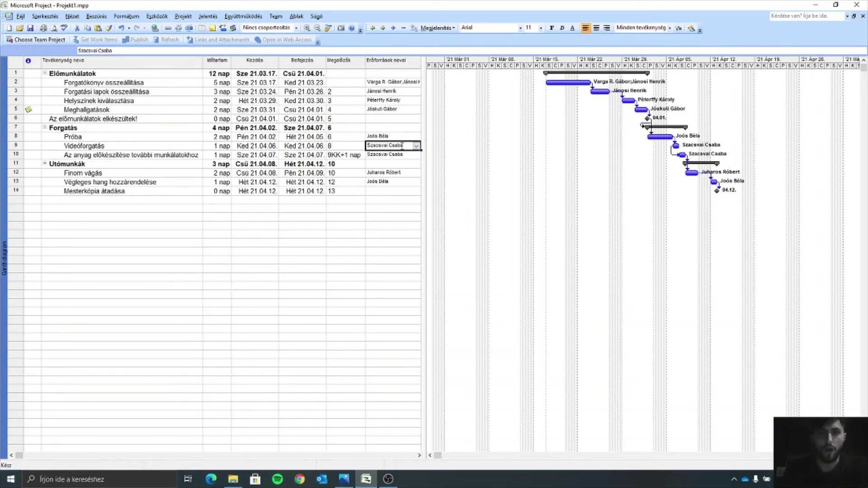
double_click(143, 145)
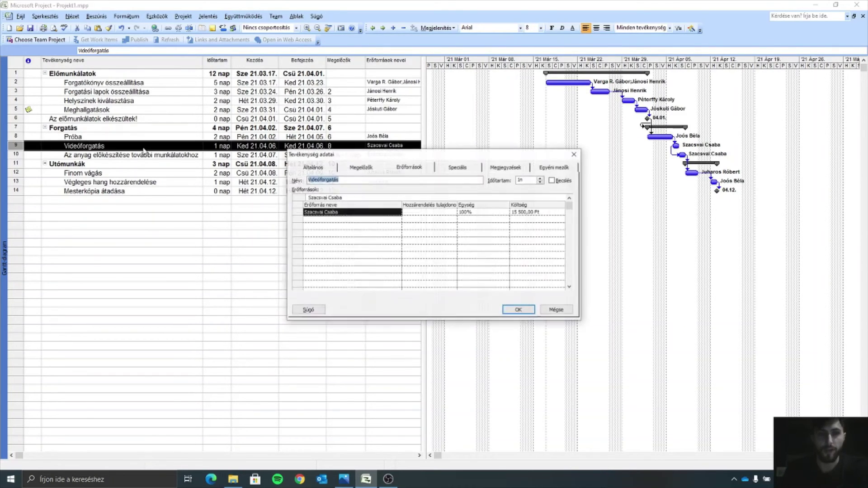
click(357, 219)
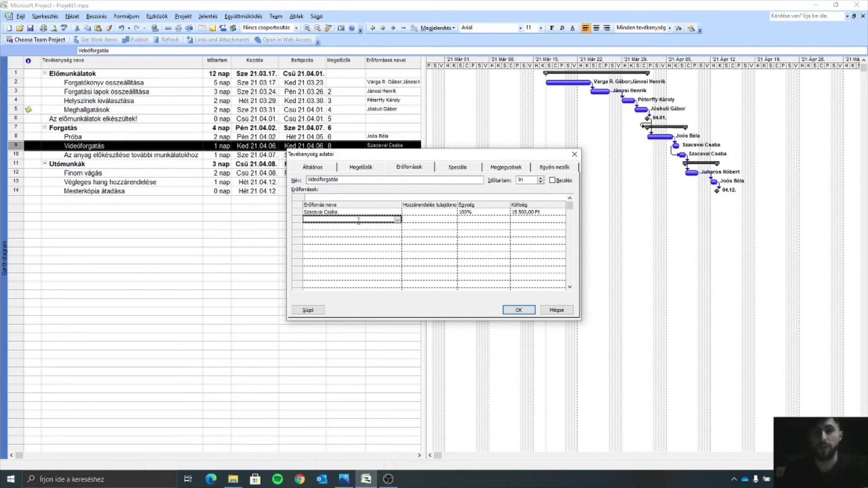
click(398, 221)
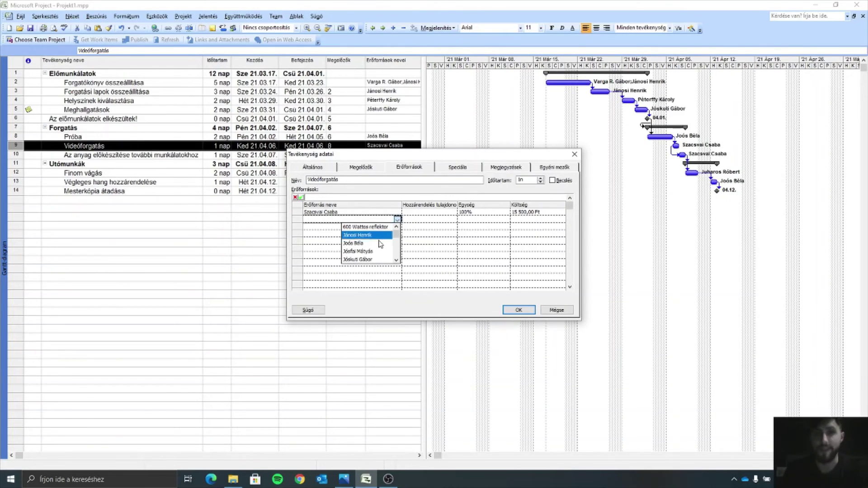
click(396, 260)
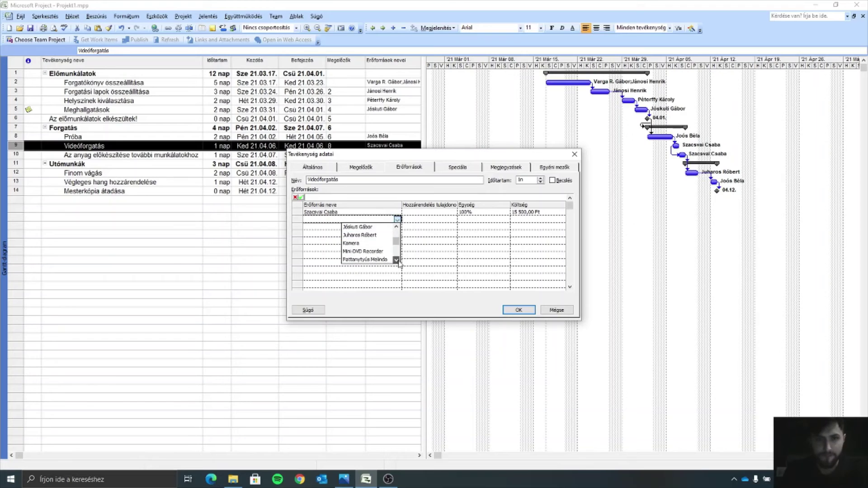
click(373, 250)
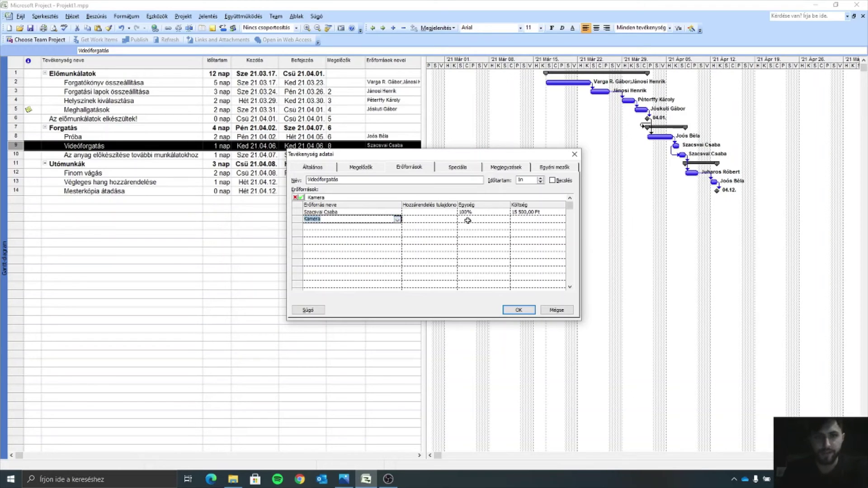
Step: Set the units of Kamera to 200% for Videóforgatás
click(465, 220)
click(508, 213)
click(507, 220)
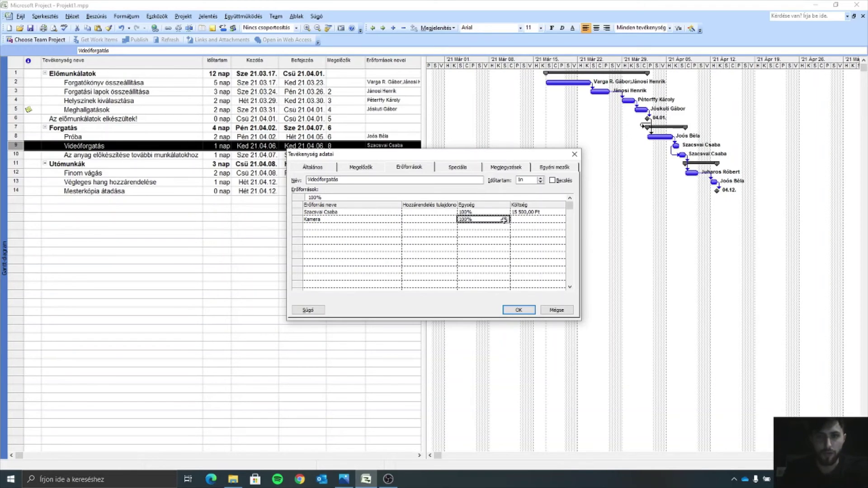
click(506, 218)
click(506, 218)
click(301, 198)
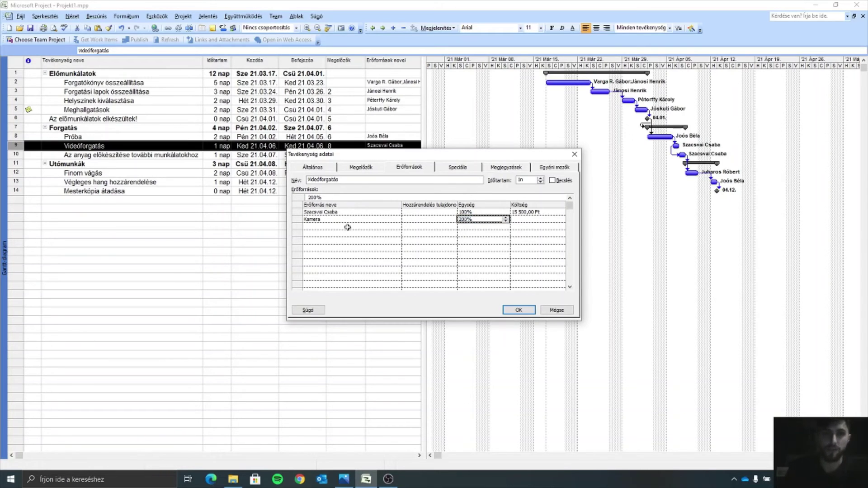
Step: Choose Videószalag as the third resource in the task information of Videóforgatás
click(347, 227)
click(397, 226)
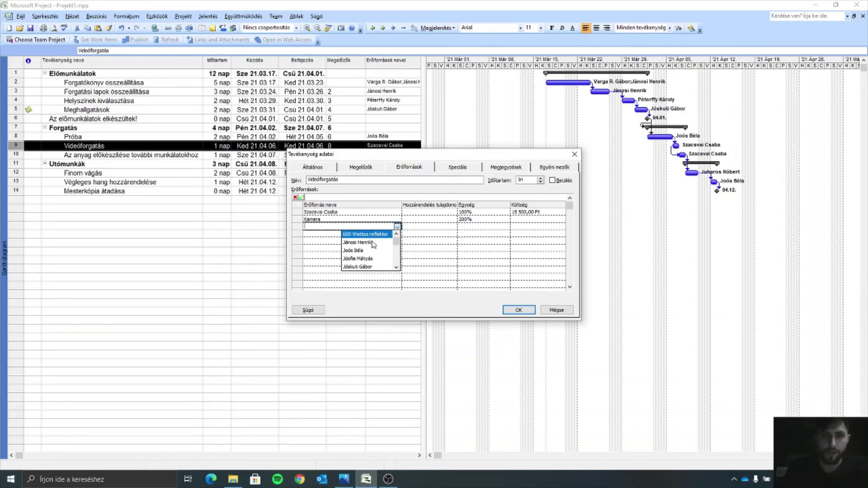
click(397, 267)
double_click(396, 267)
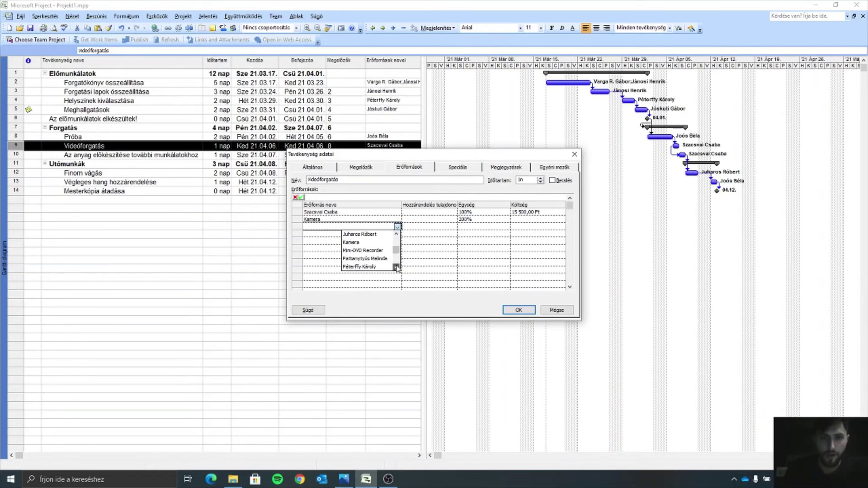
double_click(397, 267)
double_click(396, 267)
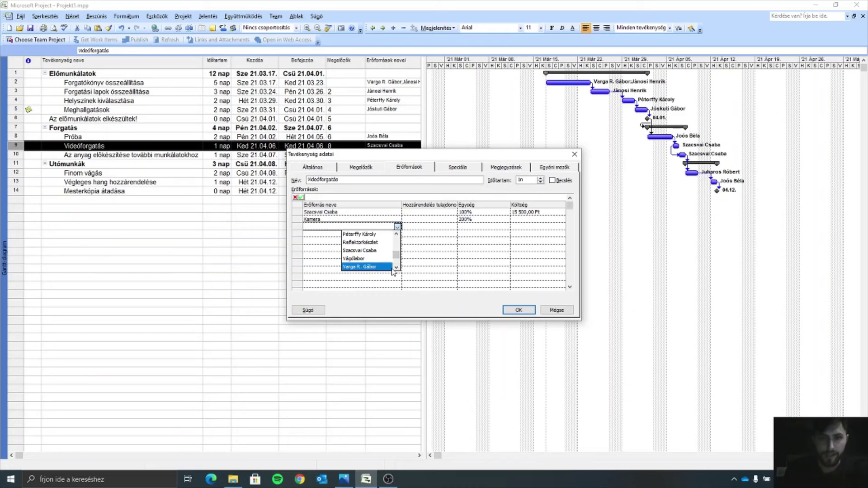
click(396, 267)
click(382, 266)
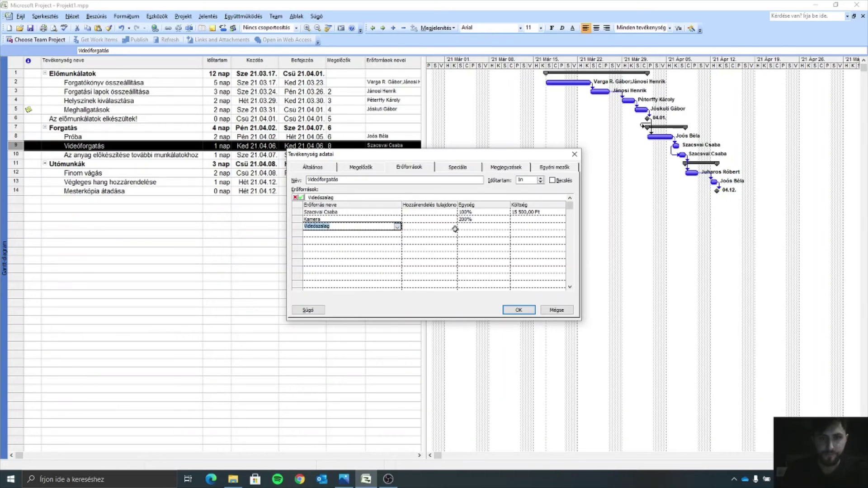
Step: Set the units of Videószalag to 10 and apply the added resources with increased total work and unchanged duration (Teljes munkamennyiség növelése)
click(469, 227)
click(470, 227)
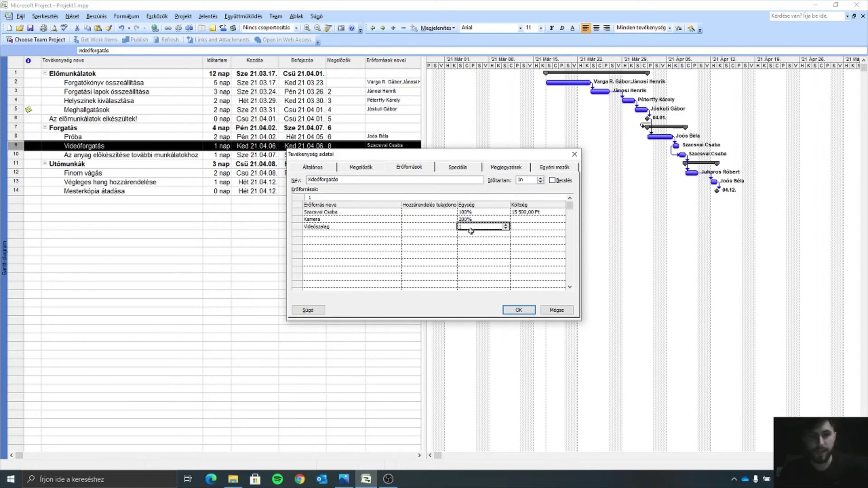
text(10)
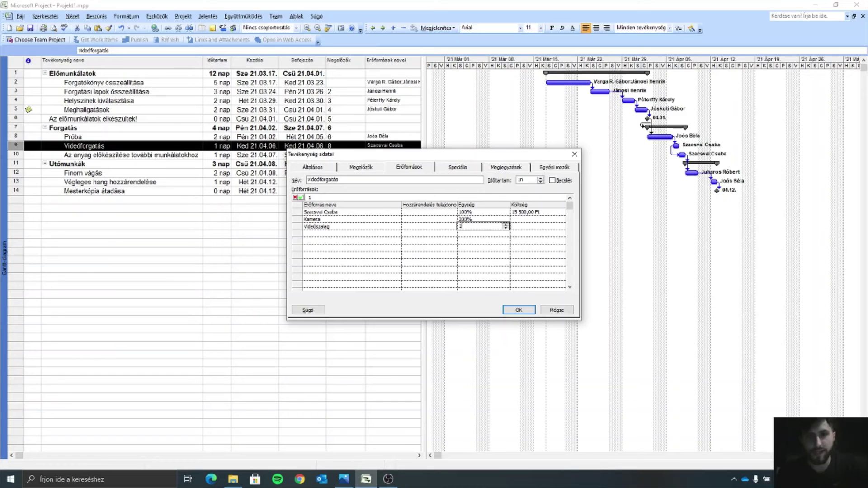
click(301, 198)
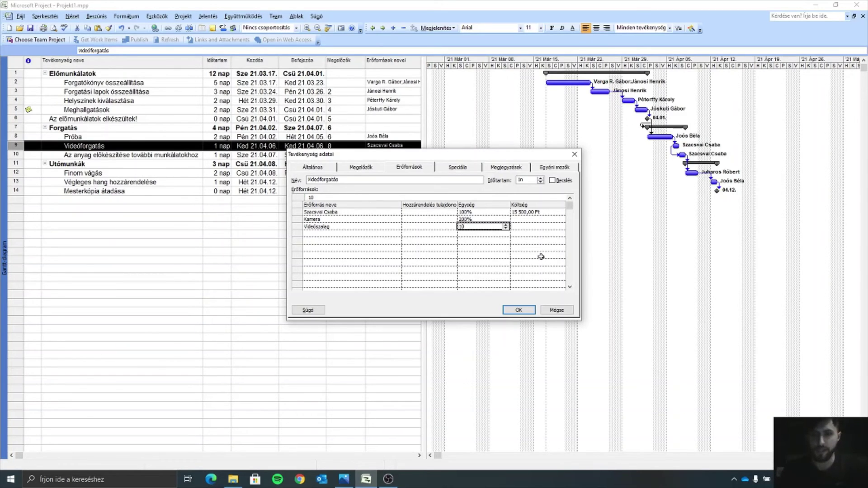
click(519, 310)
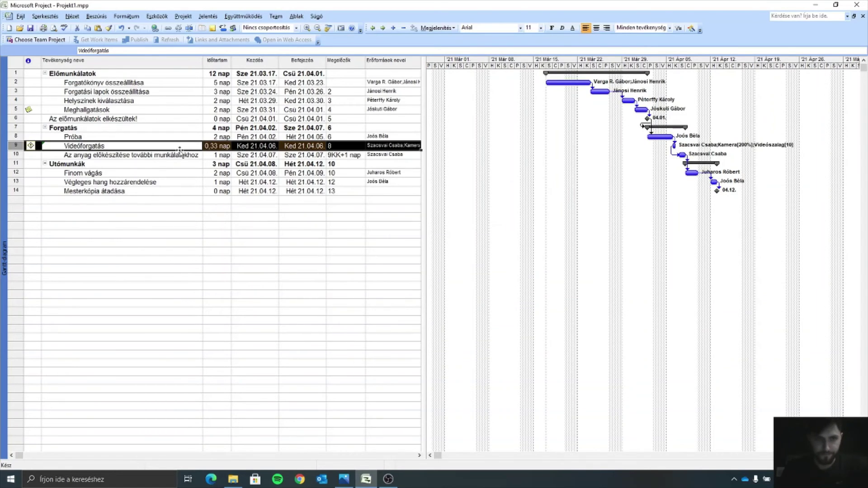
click(35, 146)
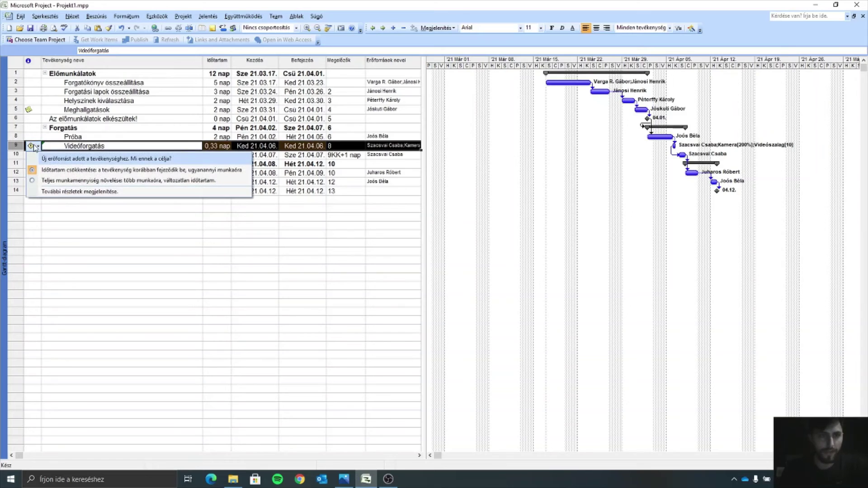
click(74, 180)
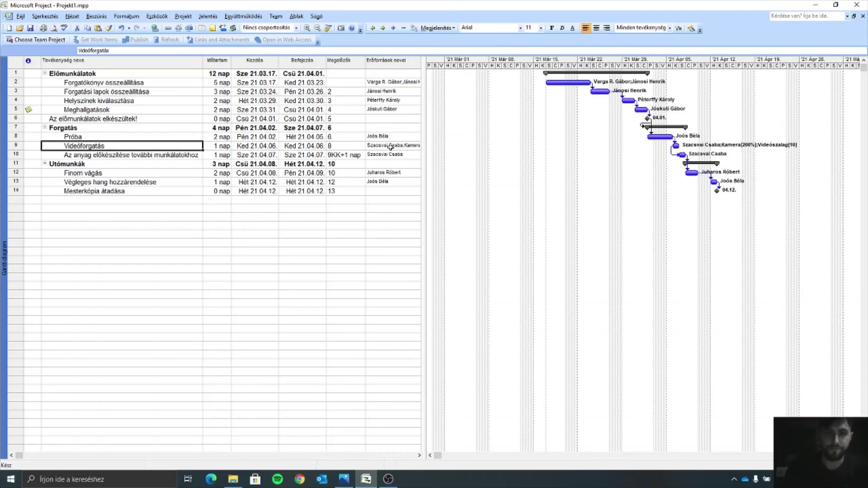
Step: Examine the units and cost of each assigned resource in the task information of Videóforgatás
double_click(176, 145)
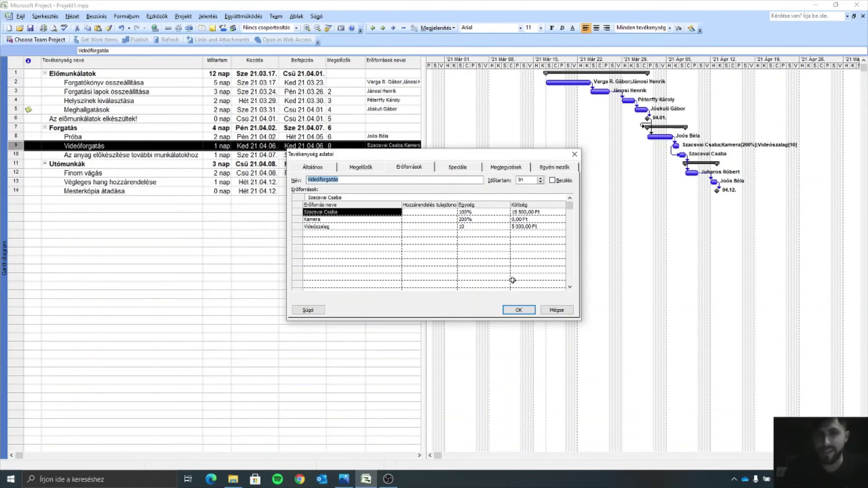
click(518, 310)
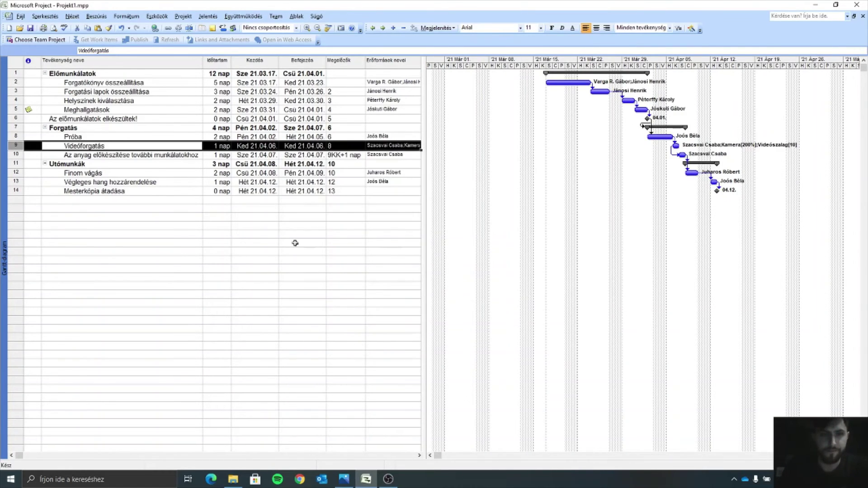
key(shift+F2)
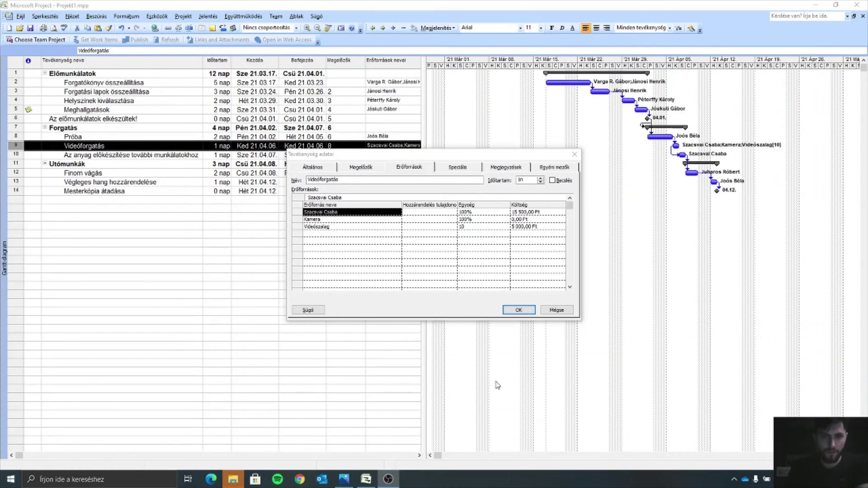
click(525, 310)
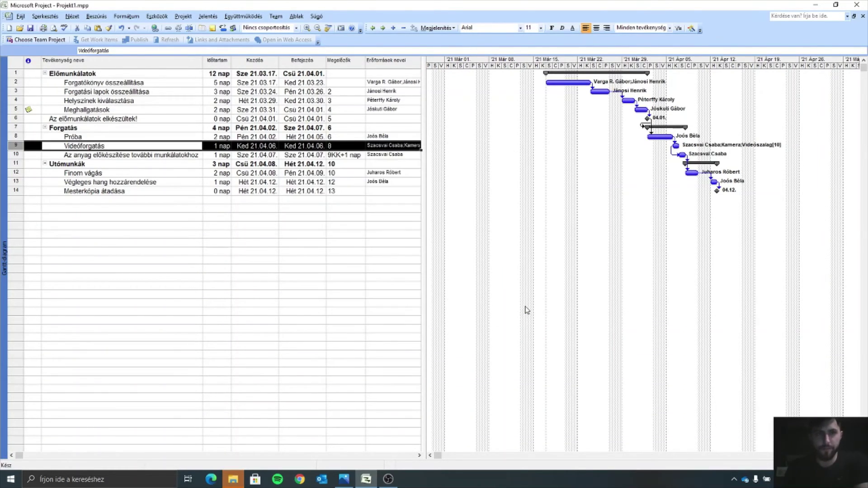
Step: Try the automatic calculation option (Automatikus) in the resource levelling settings, and close the dialog without saving
click(174, 17)
mouse_move(155, 19)
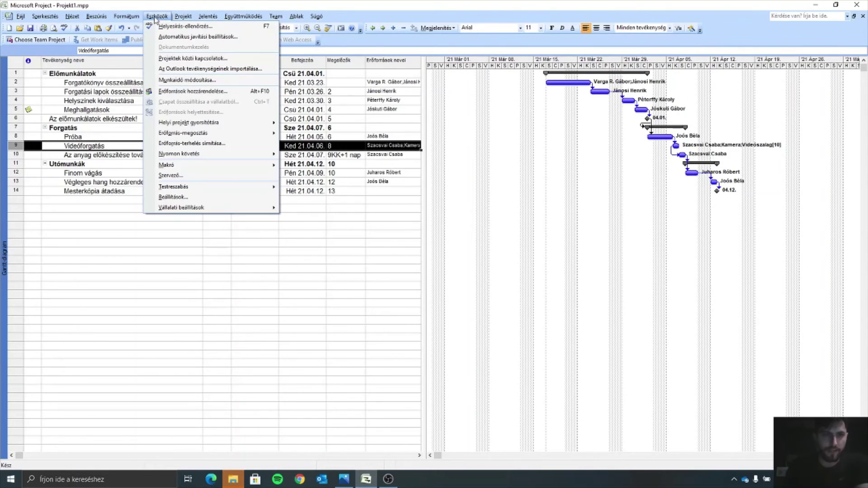
click(237, 143)
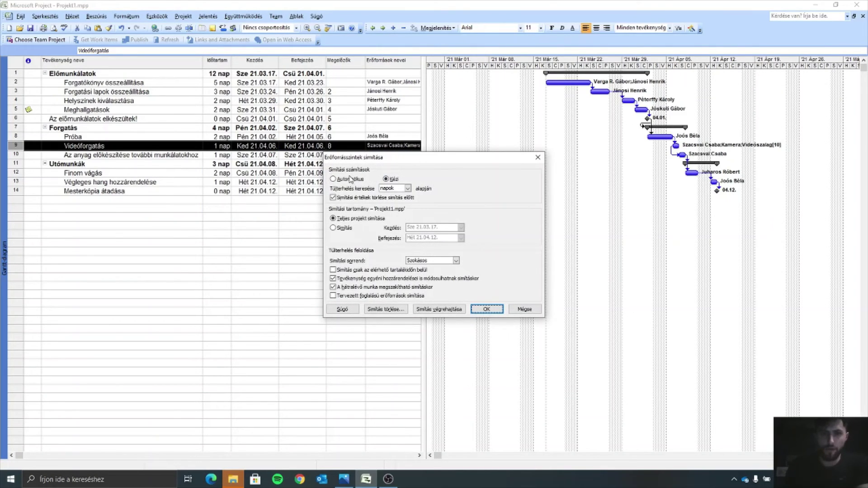
click(352, 179)
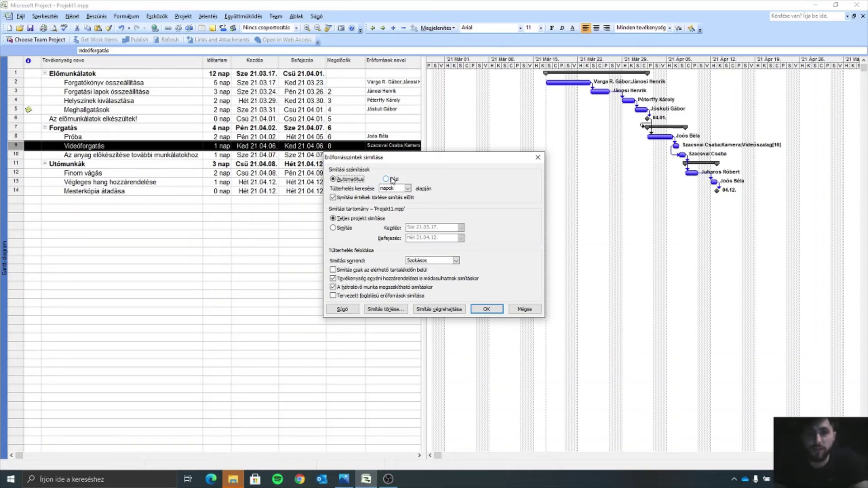
click(524, 309)
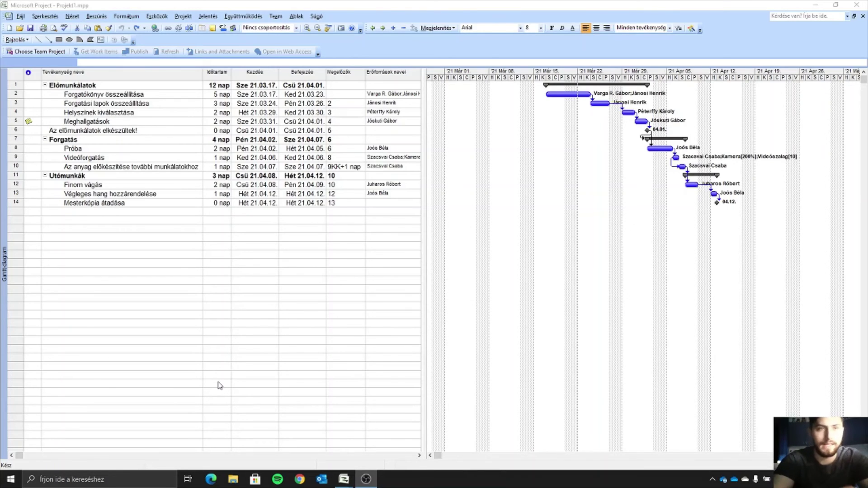
Step: Insert a WBS column before the indicator column of the task table
click(107, 6)
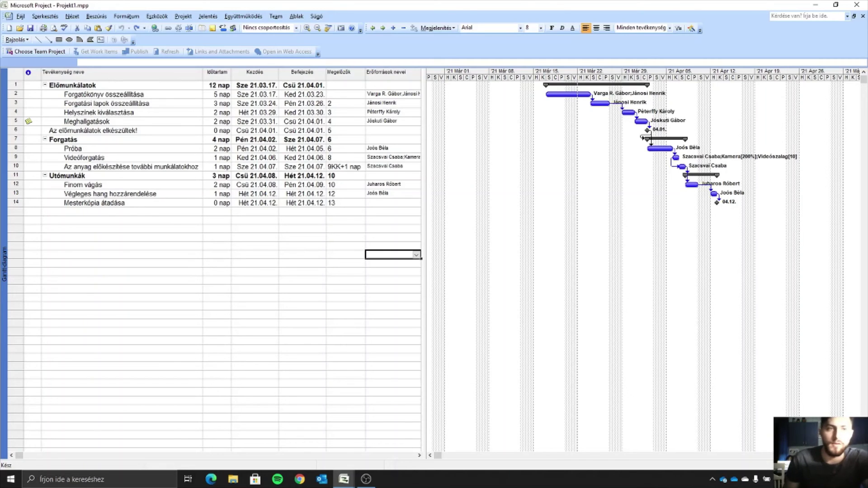
click(33, 73)
right_click(34, 77)
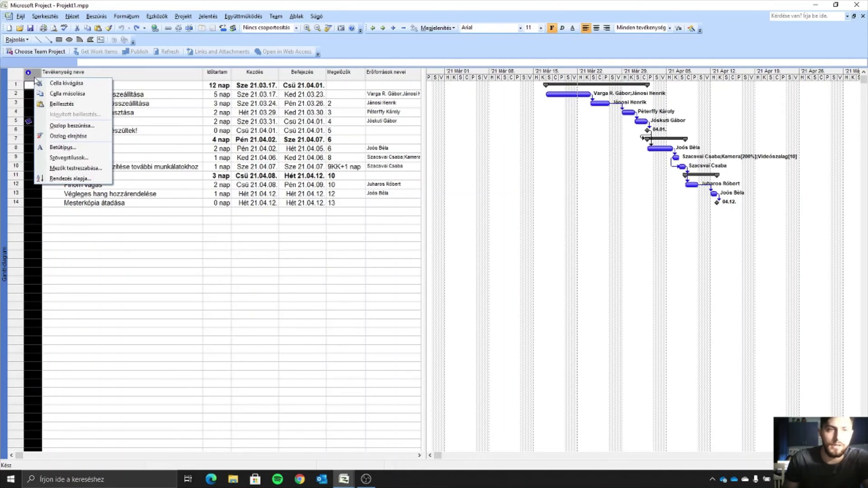
click(101, 127)
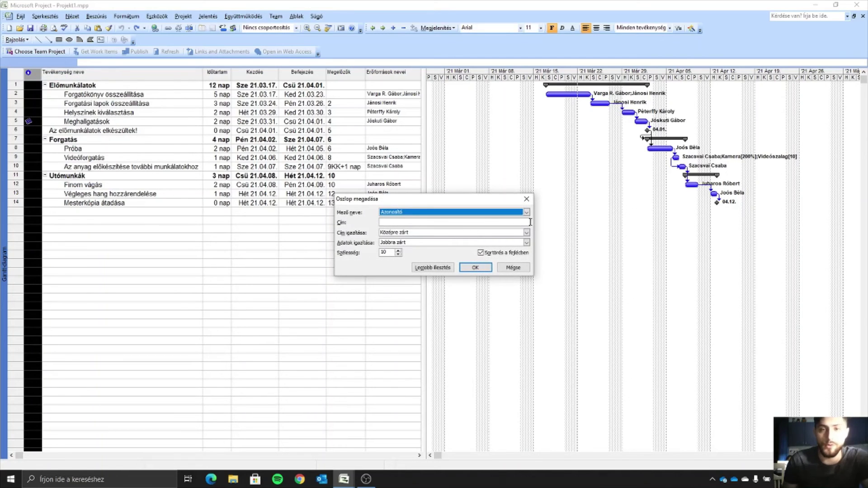
click(527, 213)
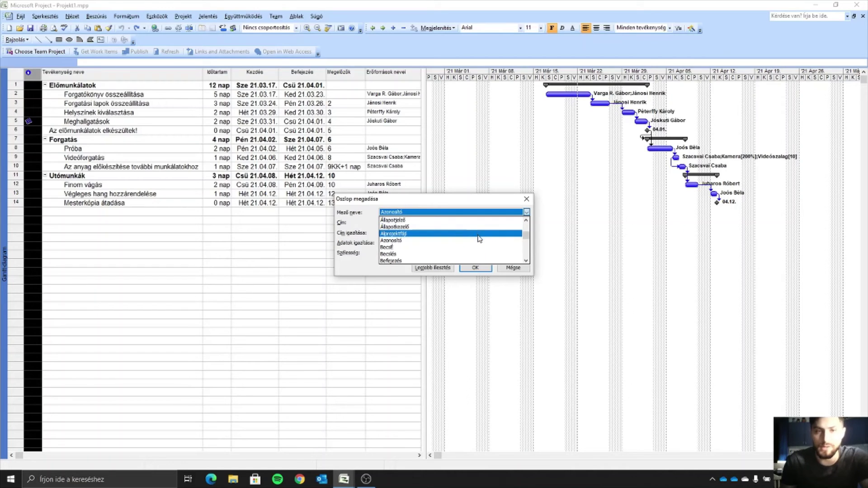
scroll(526, 259, down, 2)
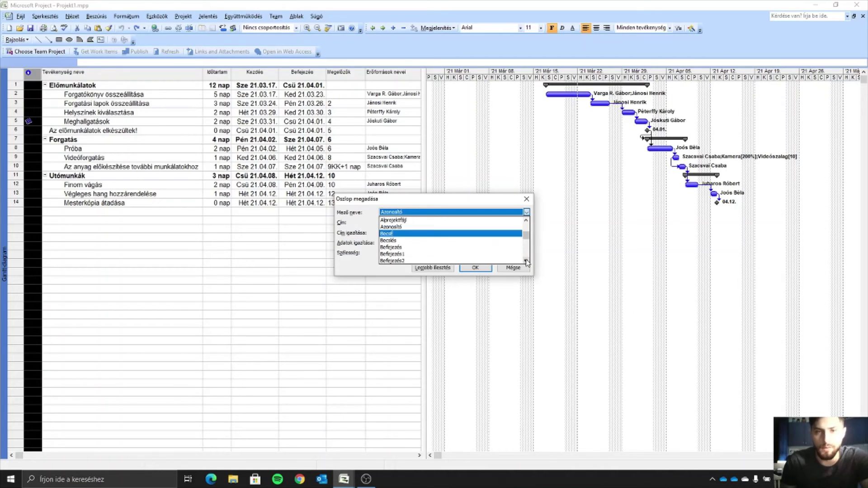
drag(524, 245, 525, 260)
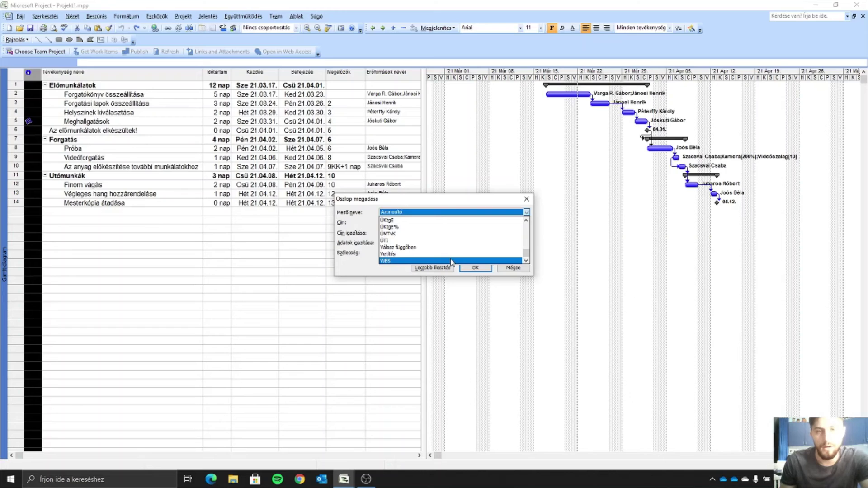
click(452, 261)
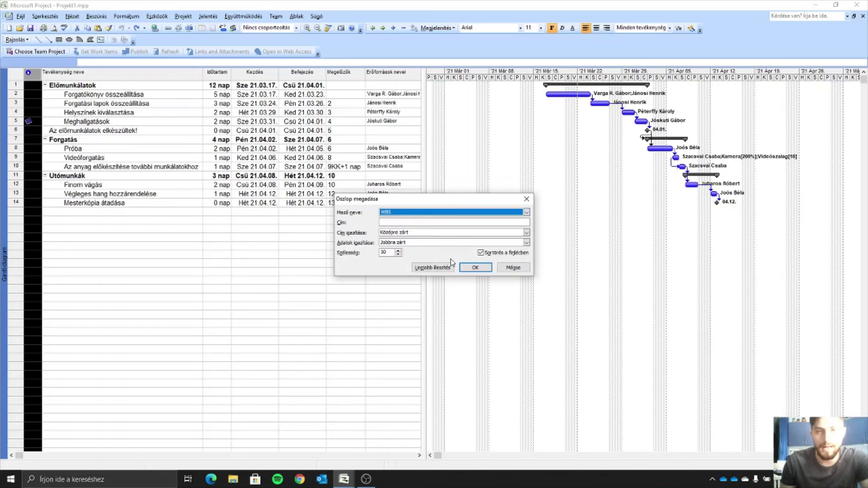
click(475, 267)
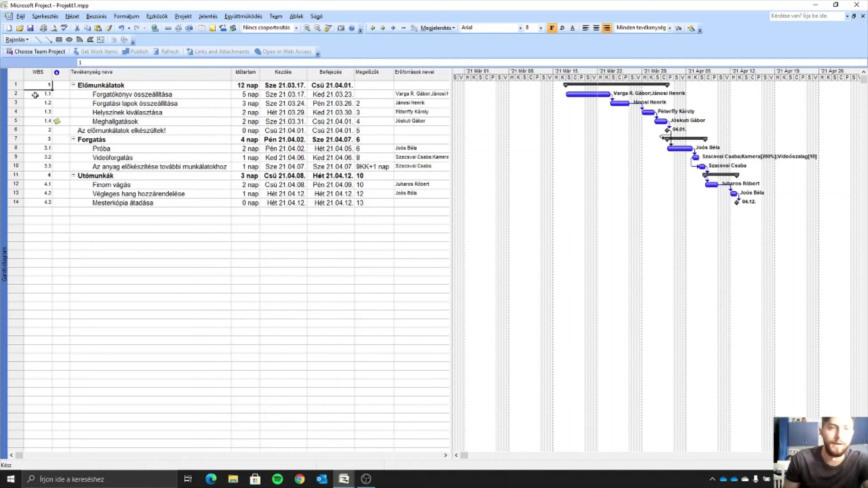
Step: Indent the milestone Az előmunkálatok elkészültek! so that it becomes a subtask of Előmunkálatok
click(38, 130)
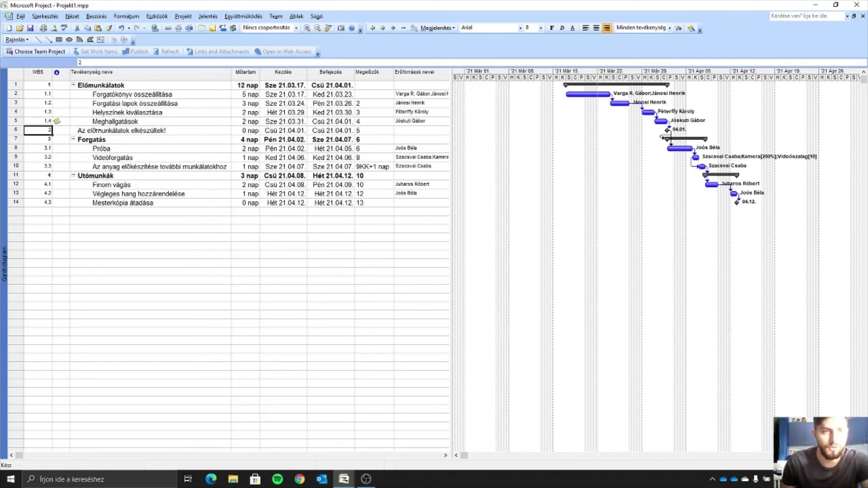
click(150, 132)
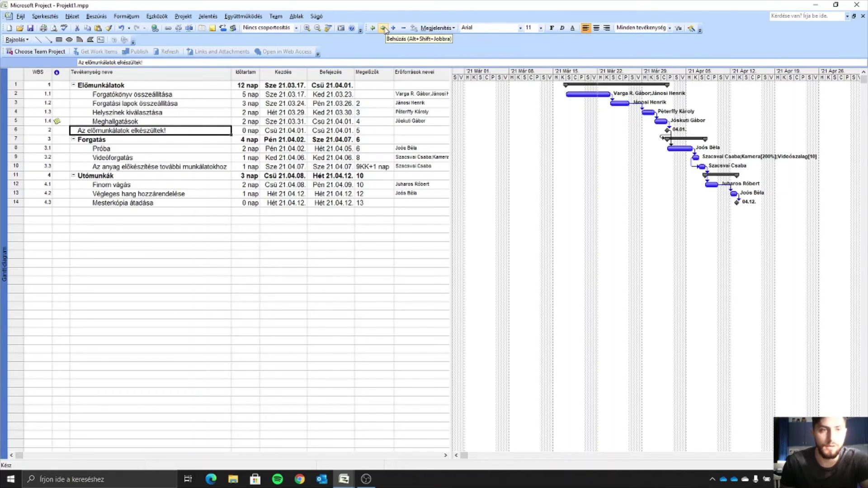
click(384, 29)
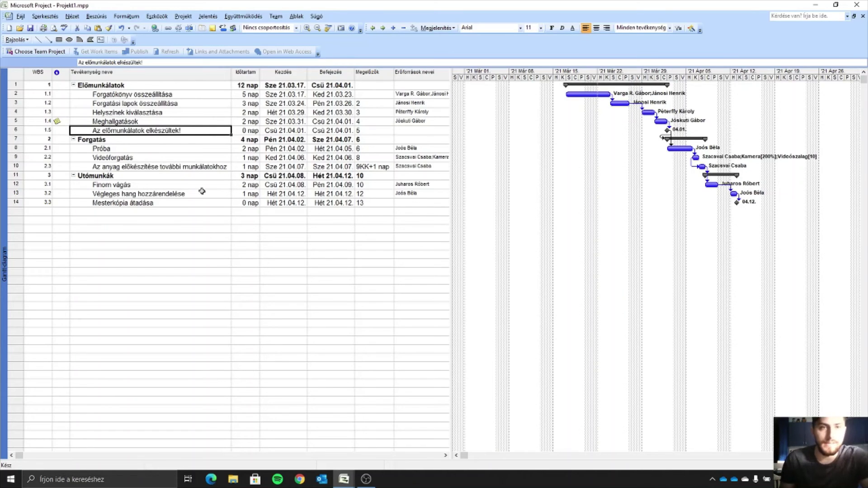
Step: Open the project's WBS code definition and set the level 1 sequence to Rendezett nagybetűk
click(183, 16)
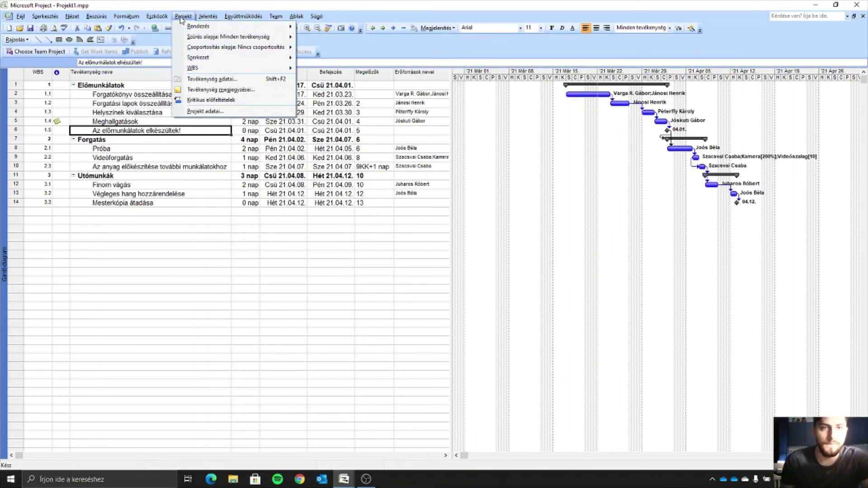
mouse_move(261, 69)
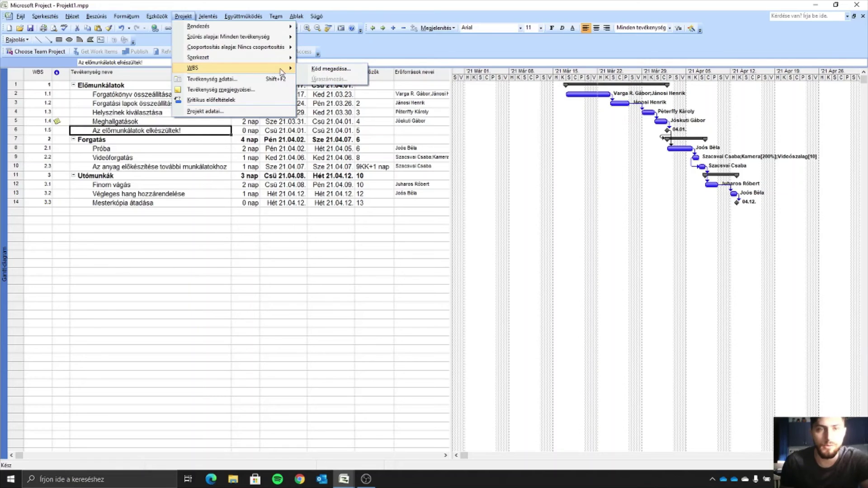
click(318, 70)
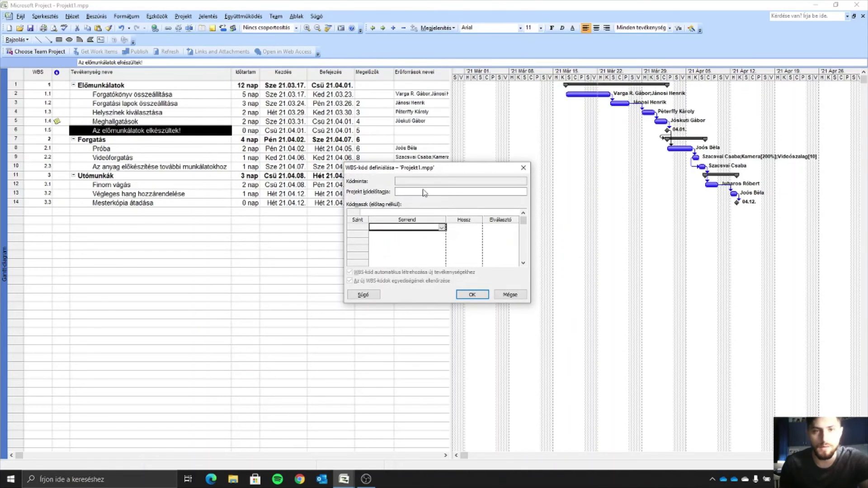
click(442, 227)
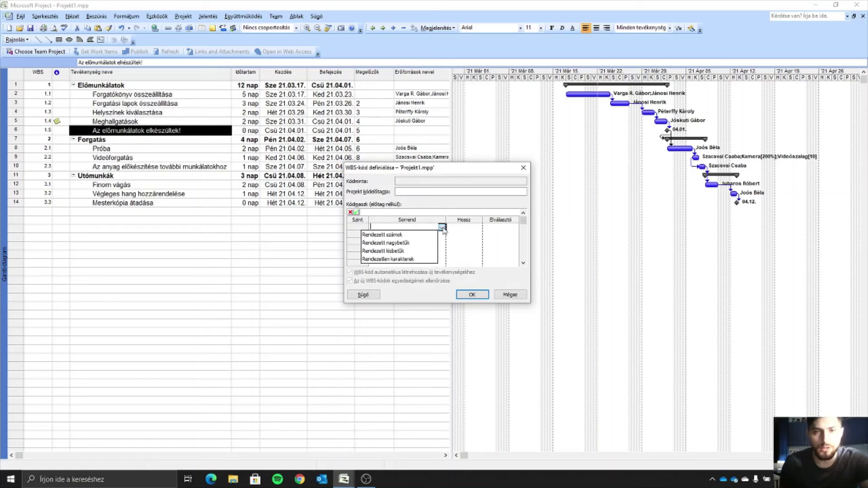
click(417, 245)
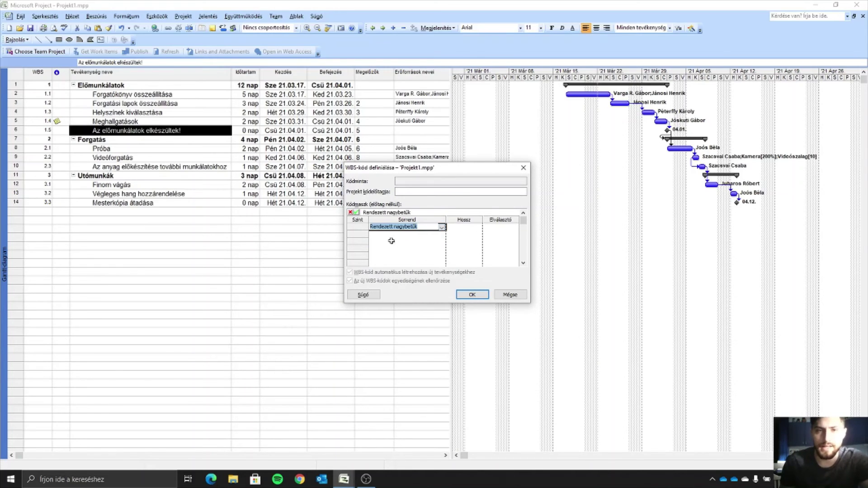
click(358, 212)
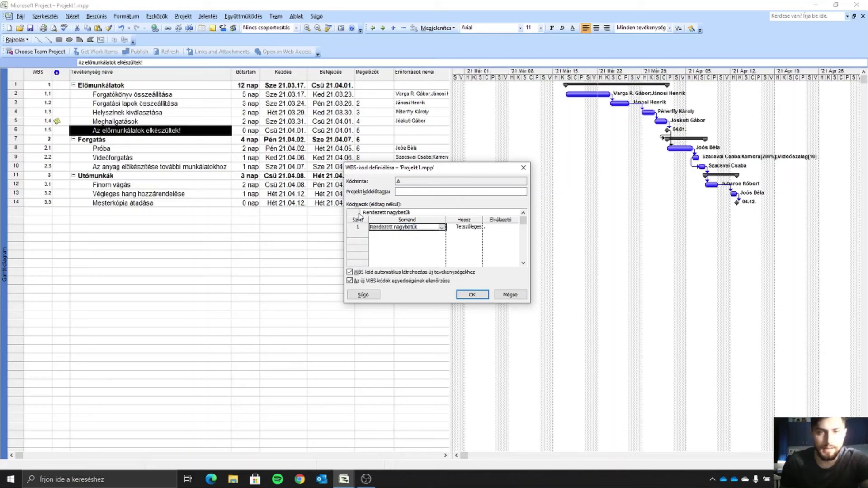
Step: Set the level 2 sequence of the WBS code to Rendezett számok and apply the code definition
click(418, 238)
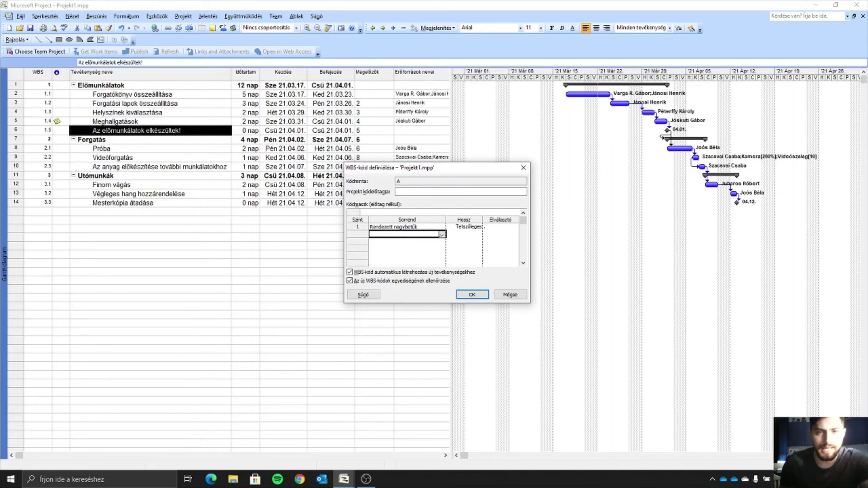
click(442, 234)
click(430, 242)
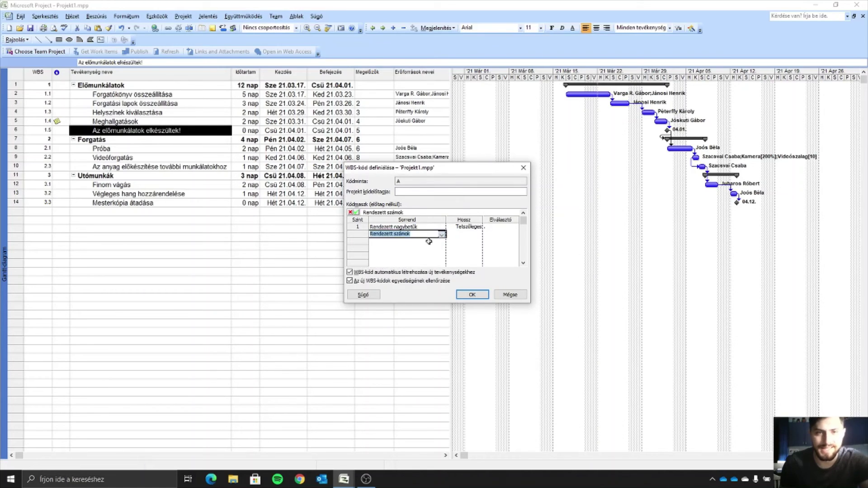
click(358, 213)
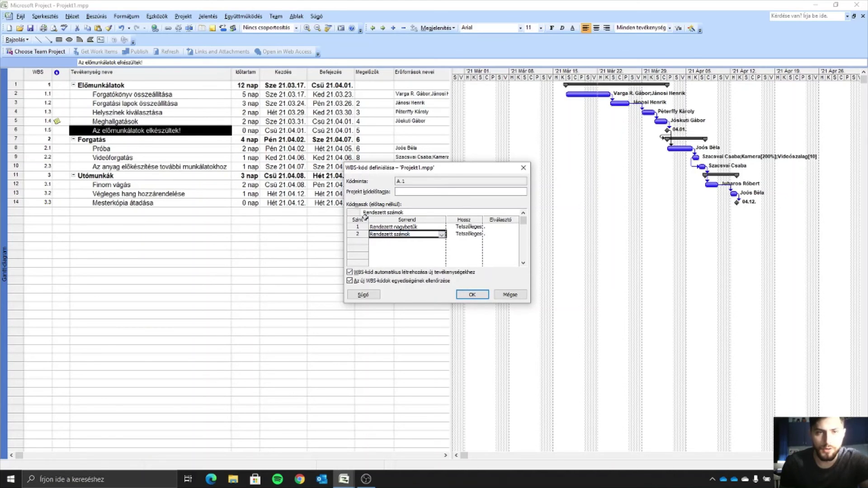
click(472, 295)
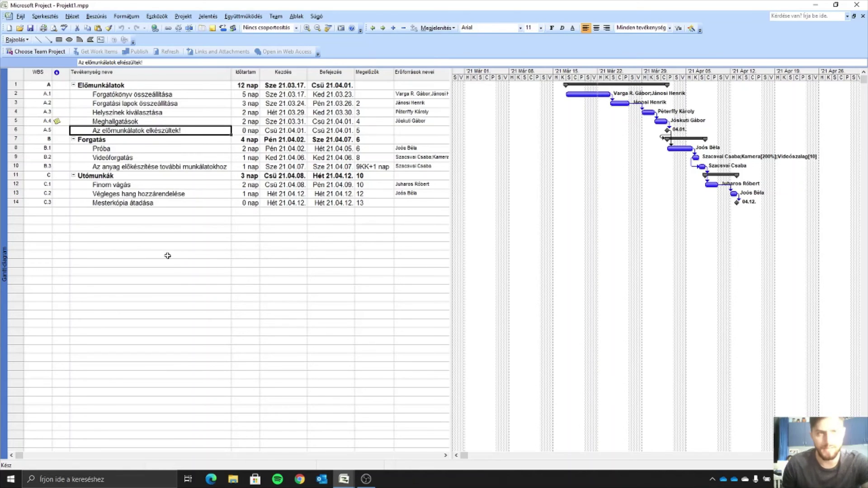
Step: Switch the task table beside the Gantt chart to the Összefoglalás table
click(72, 17)
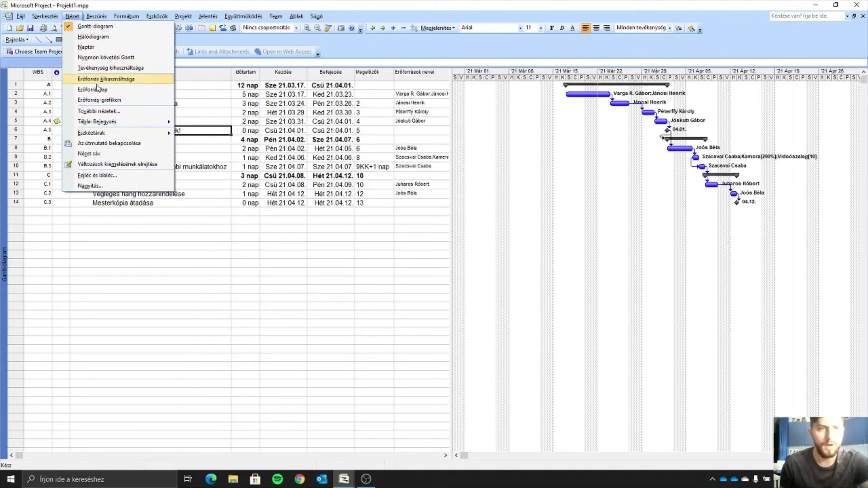
mouse_move(113, 125)
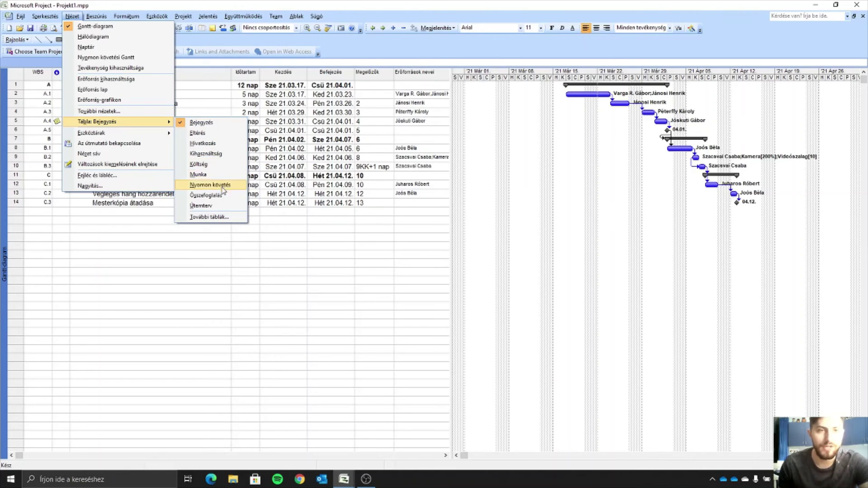
click(205, 195)
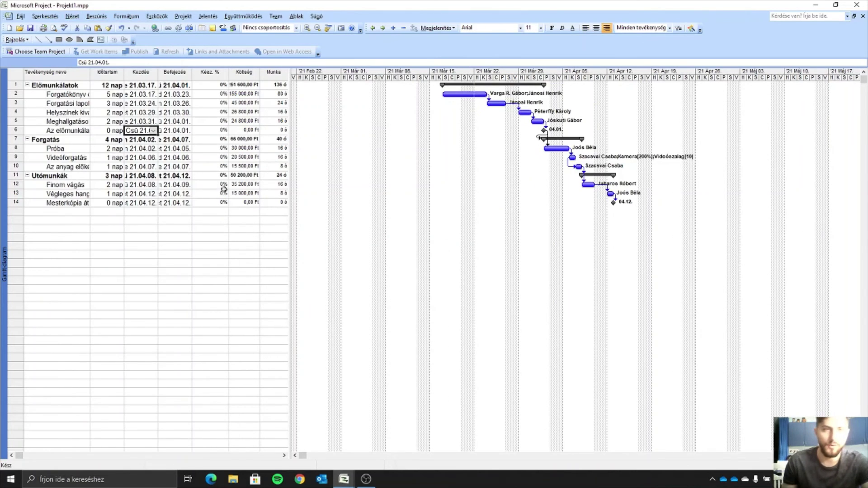
Step: Fit the columns of the summary table, from task name to Munka, to their contents and widen the table area beside the Gantt chart
double_click(90, 78)
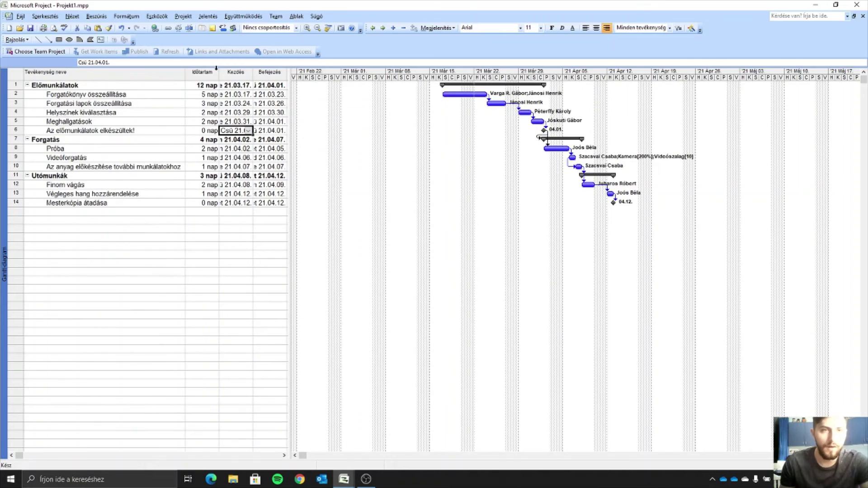
double_click(217, 69)
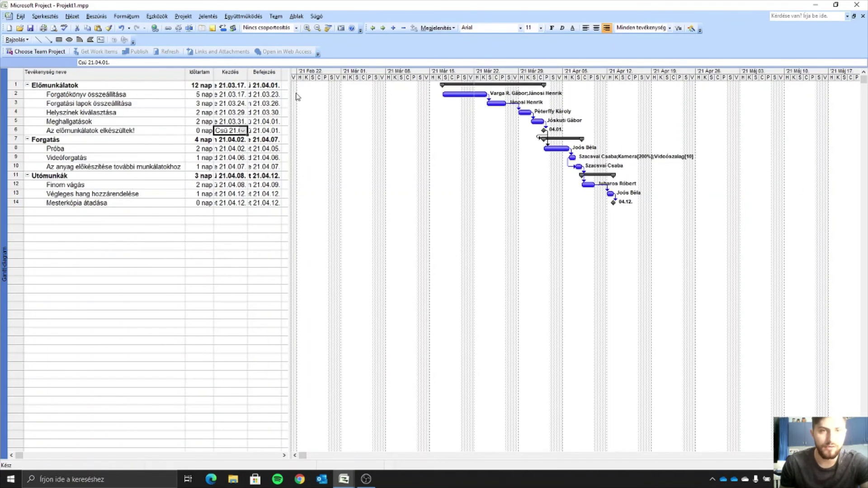
drag(290, 97, 422, 100)
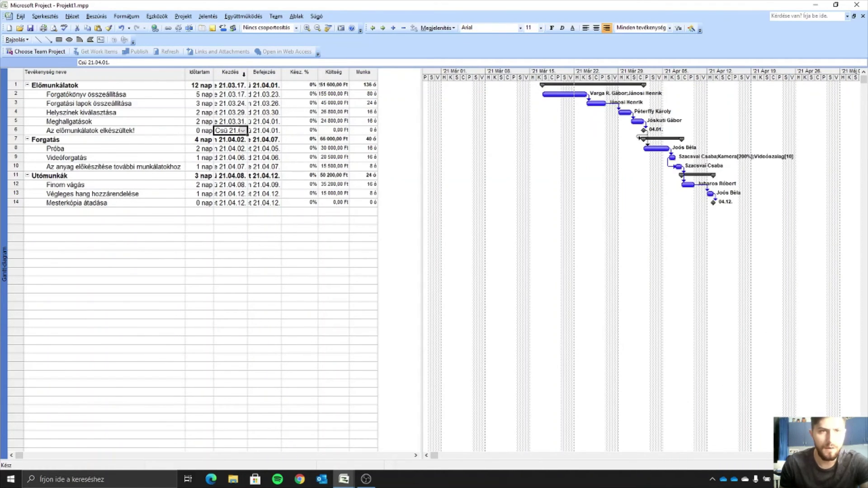
double_click(247, 74)
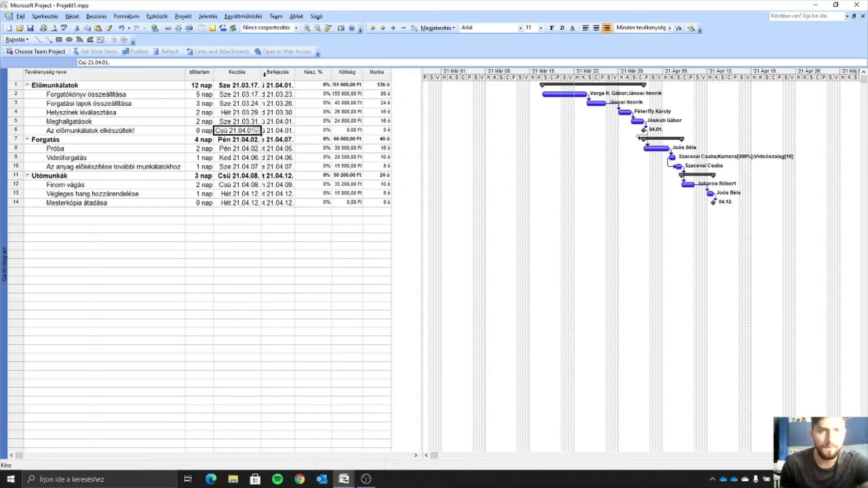
double_click(294, 79)
double_click(345, 78)
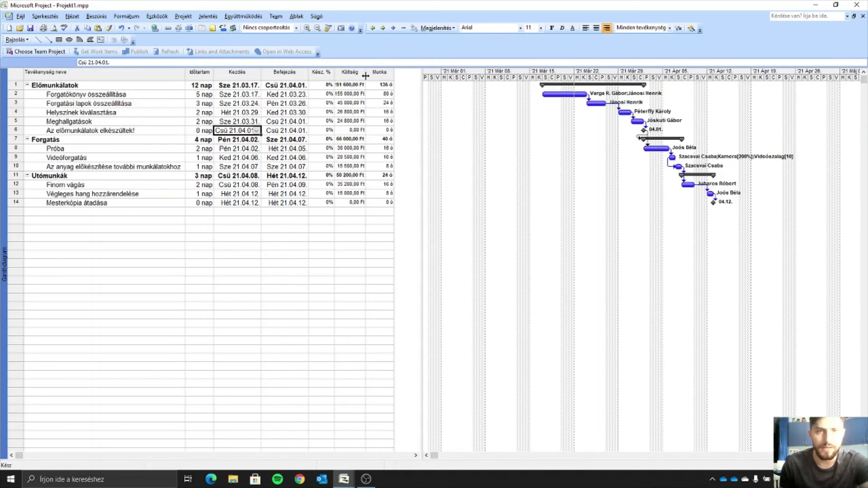
double_click(359, 74)
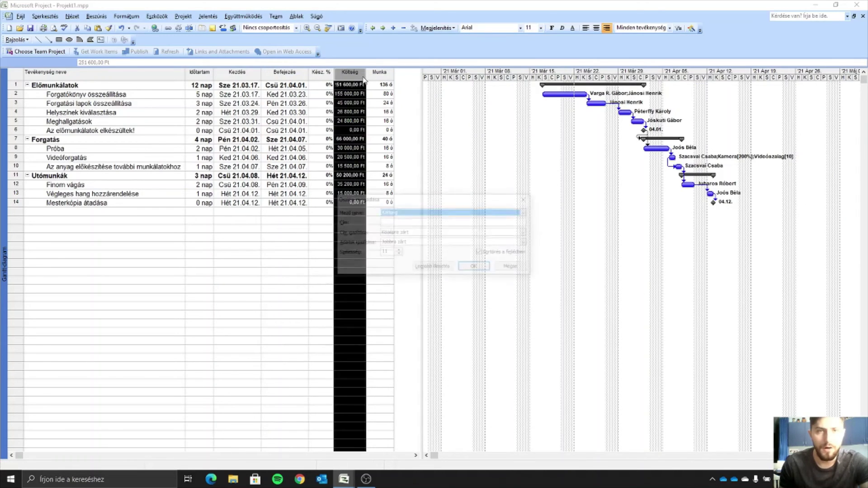
click(515, 268)
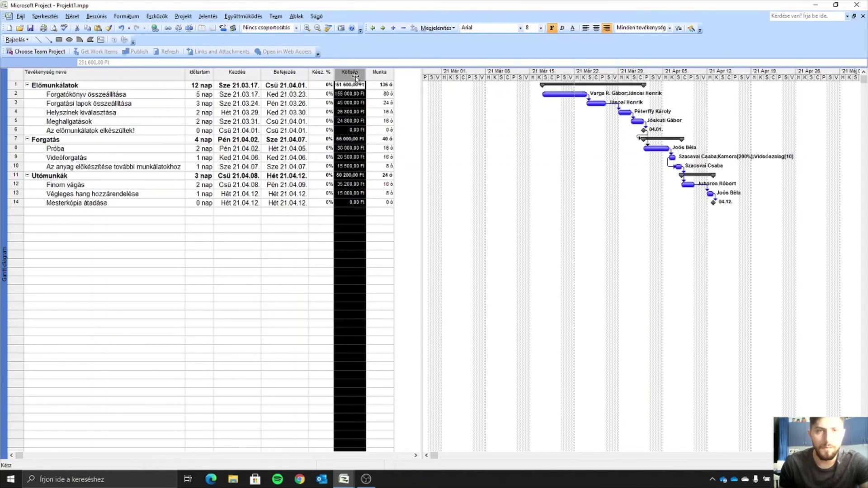
double_click(366, 75)
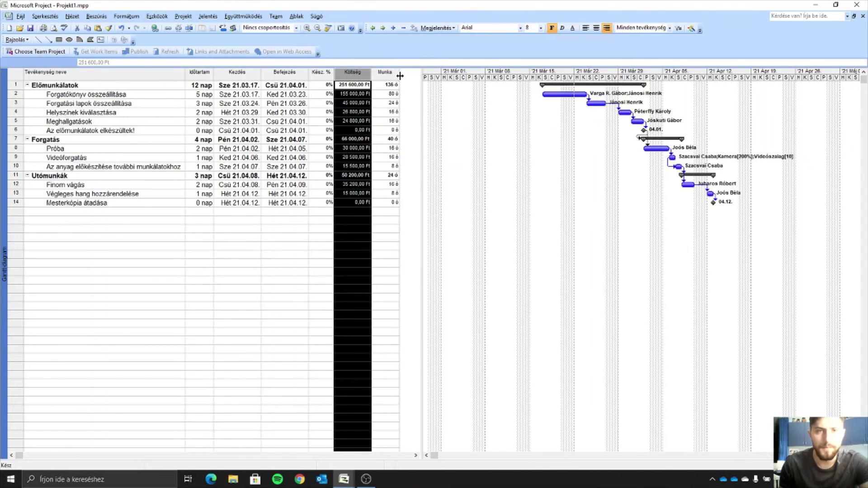
double_click(399, 75)
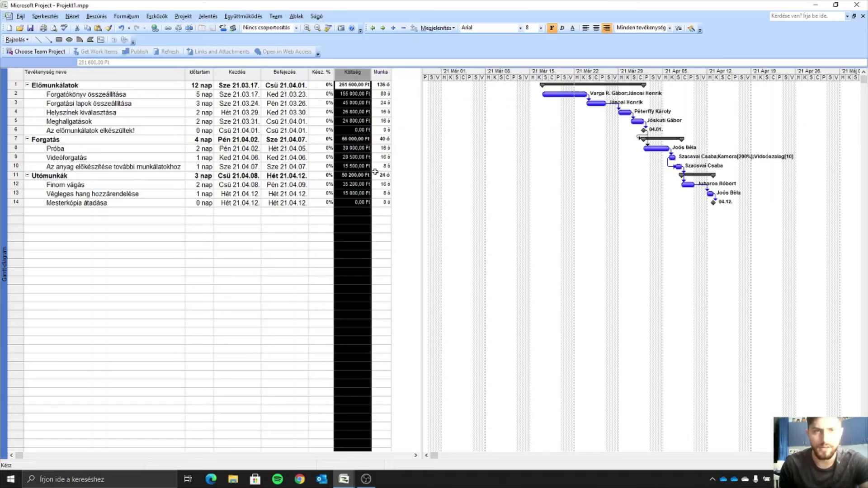
click(296, 236)
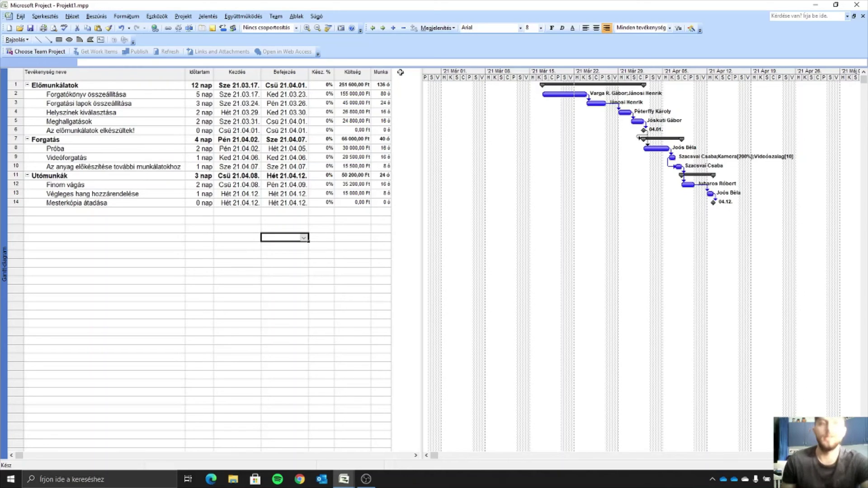
Step: Switch the task table beside the Gantt chart to the Költség table to review the tasks' costs
click(71, 17)
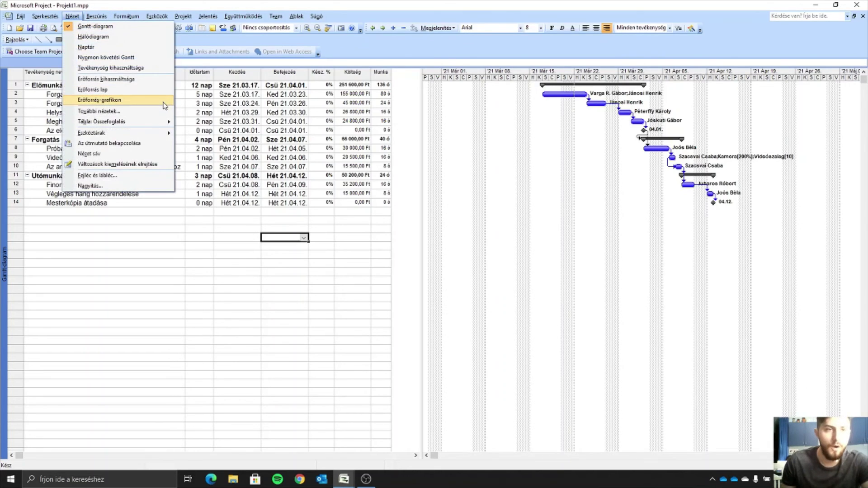
mouse_move(160, 122)
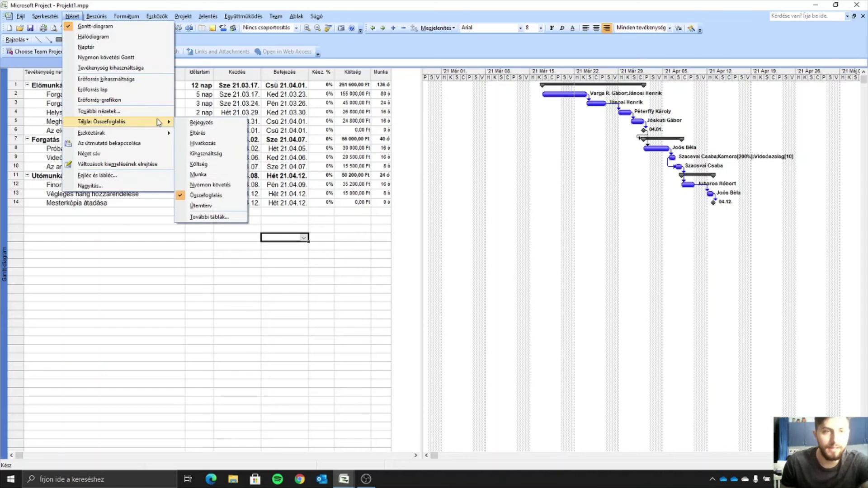
click(210, 164)
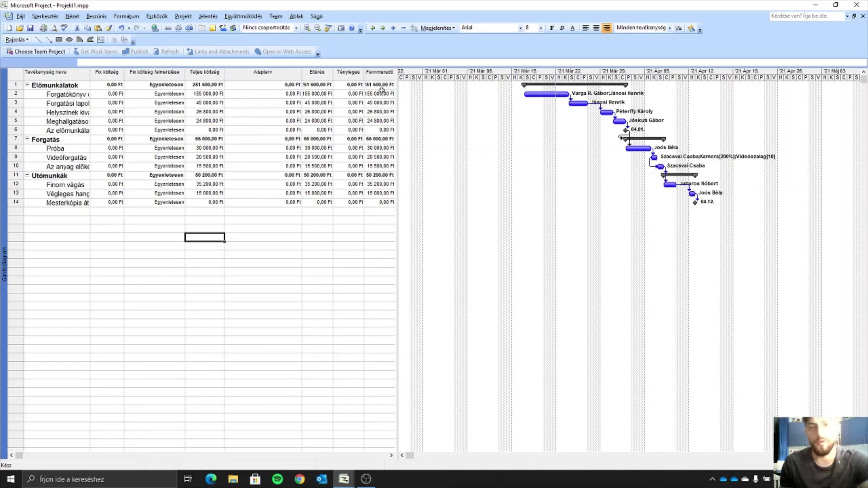
Step: Switch the task table beside the Gantt chart to the Ütemterv table
click(72, 16)
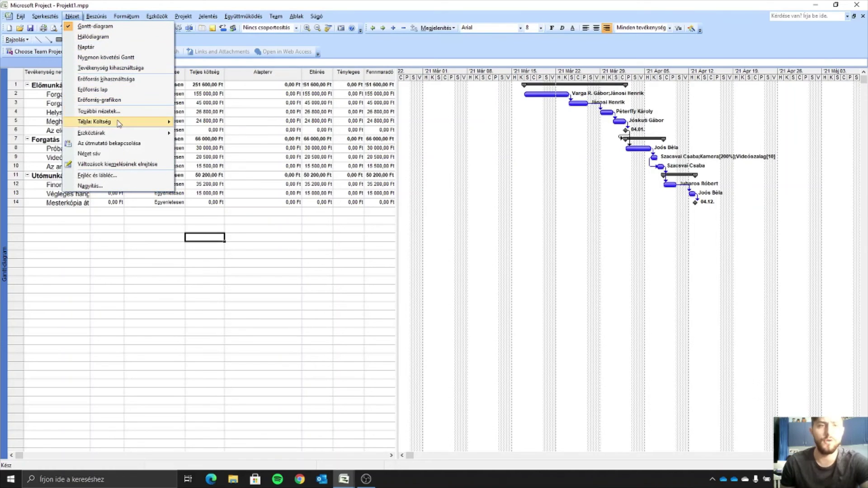
mouse_move(119, 123)
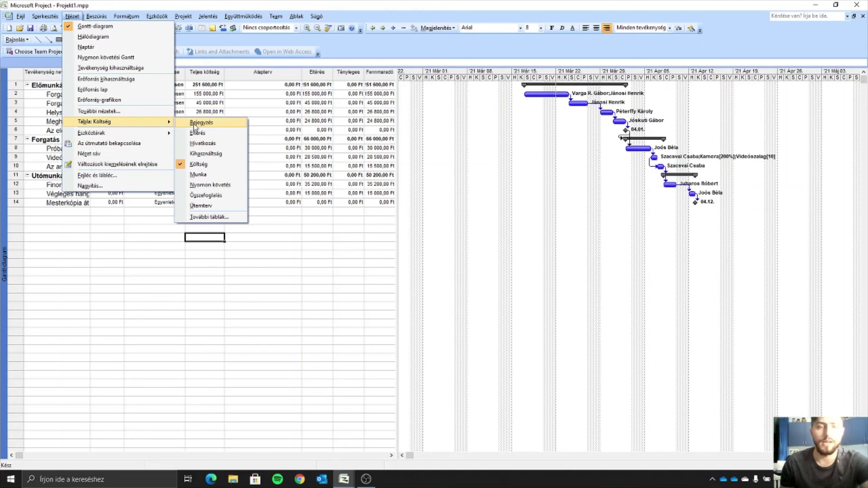
click(218, 206)
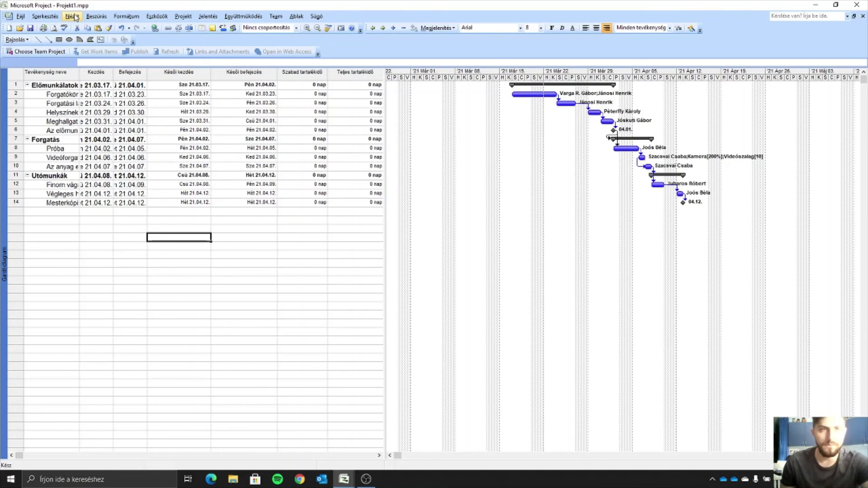
Step: Preview the Gantt chart as printed and look through its page setup options up to the Nézet settings, leaving without changes
click(23, 18)
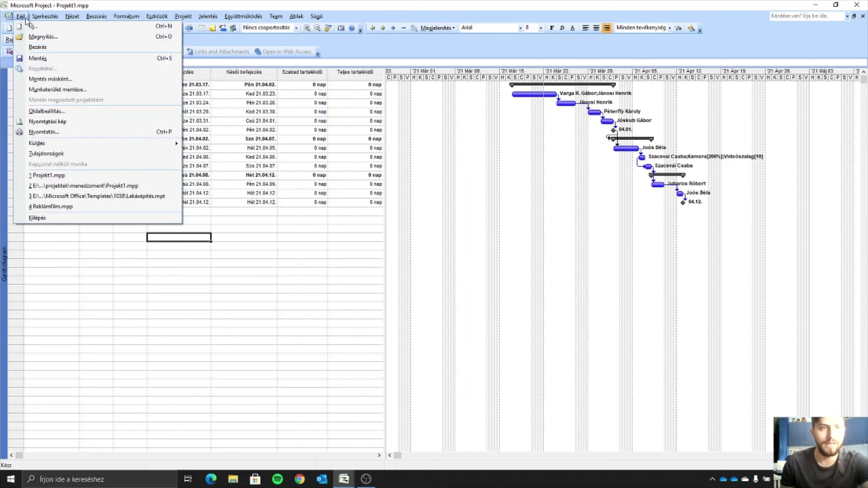
click(64, 126)
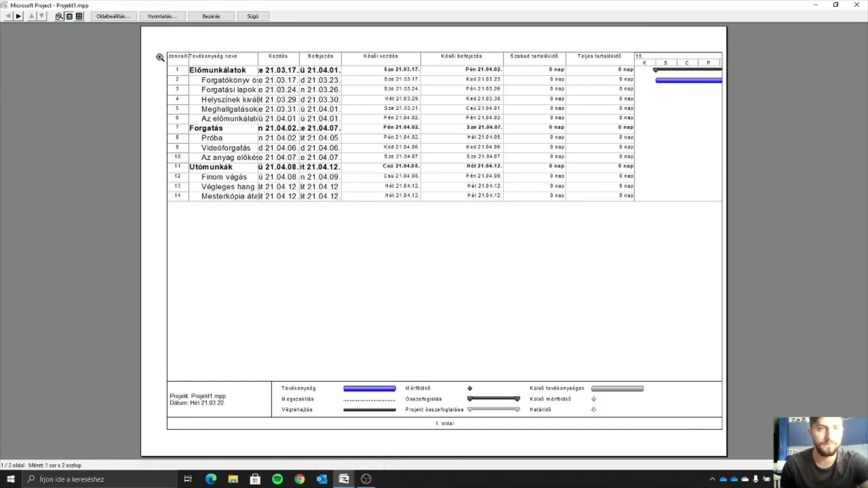
click(113, 17)
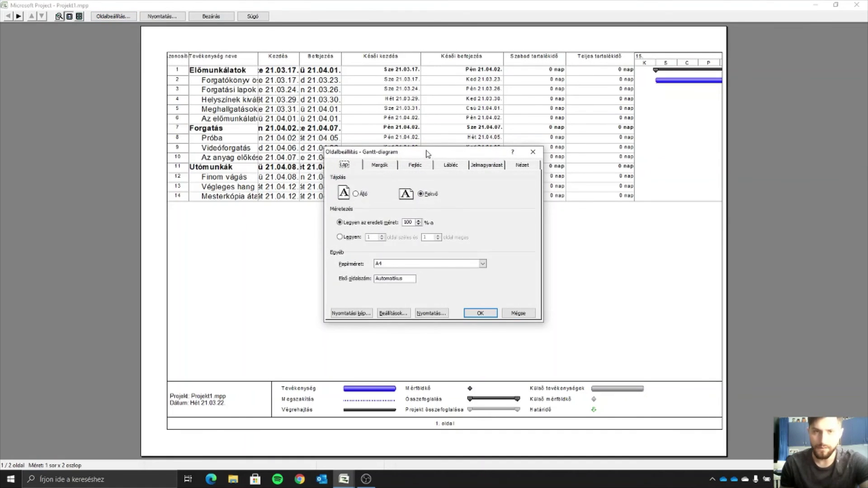
drag(429, 153, 377, 84)
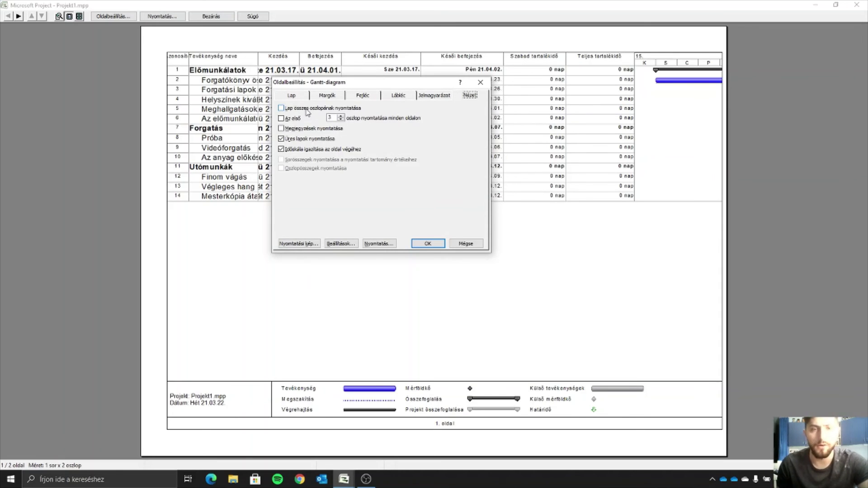
click(474, 244)
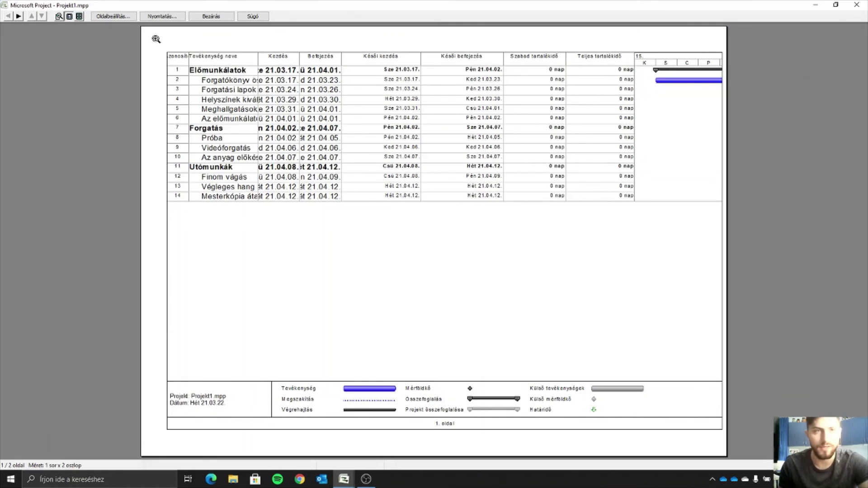
click(223, 17)
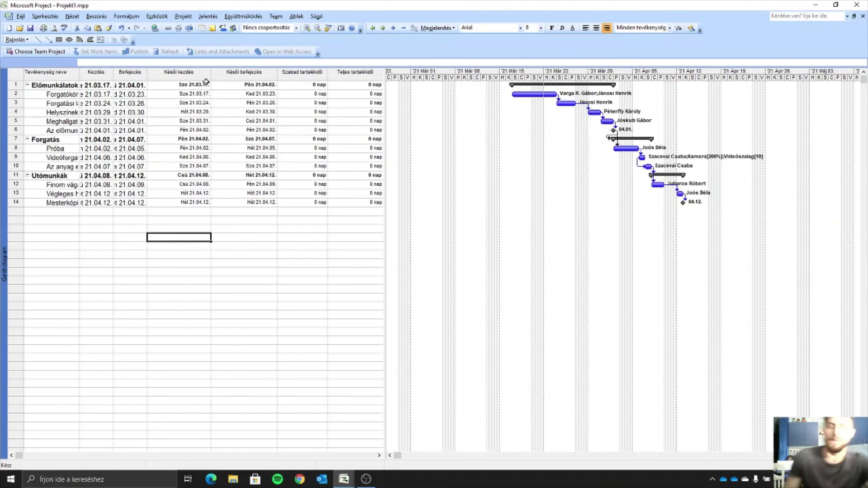
Step: Preview the Projekt összefoglalása report from the Áttekintés report group and close the preview
click(203, 18)
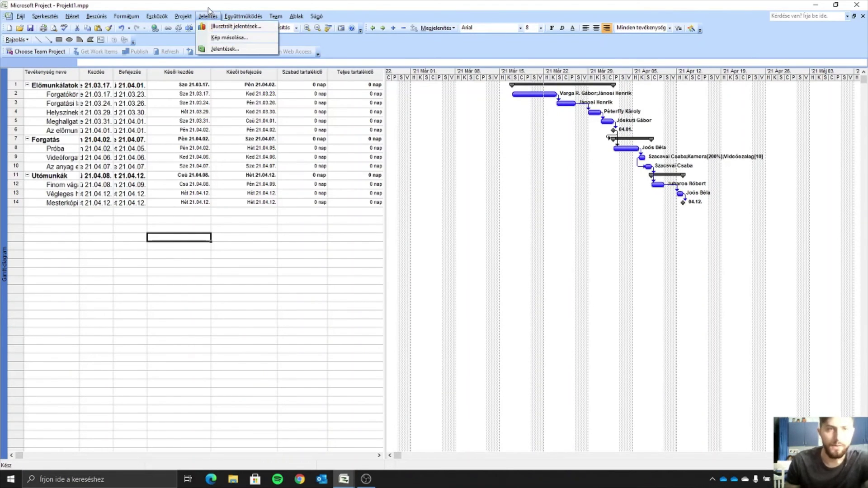
click(225, 49)
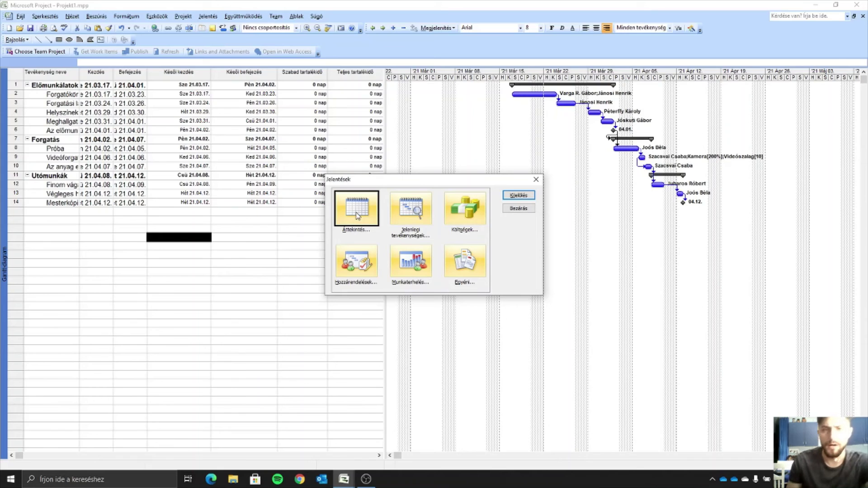
drag(406, 180, 382, 98)
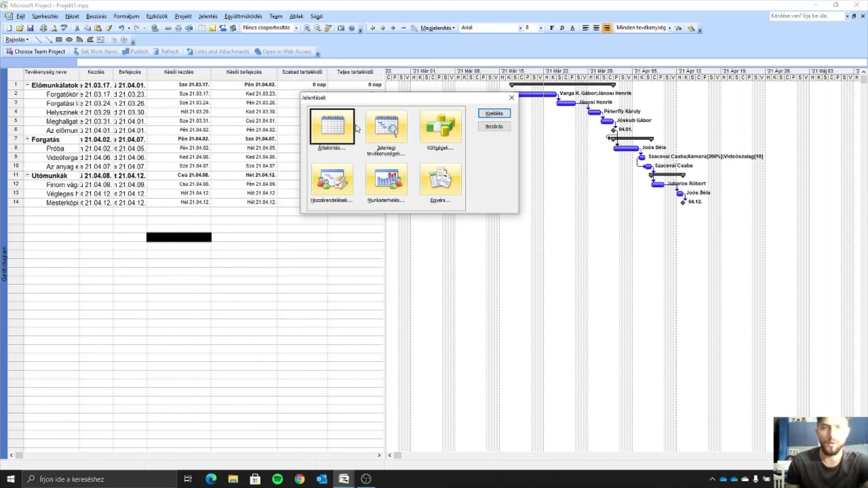
click(482, 116)
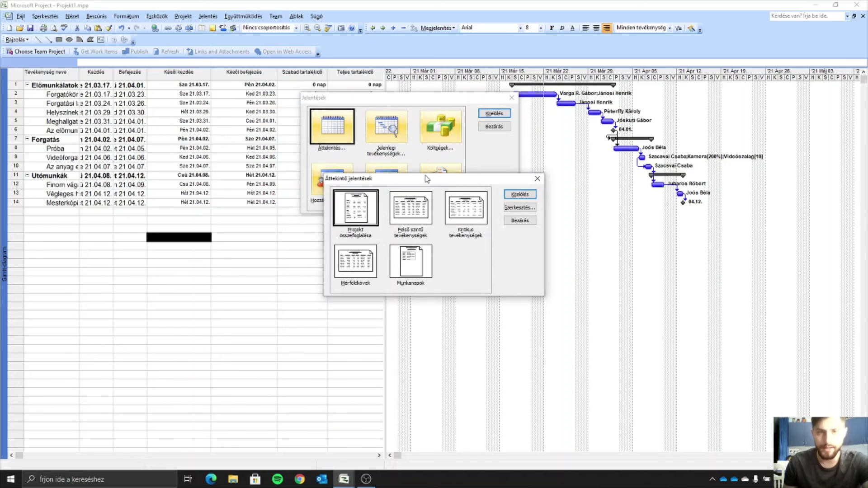
drag(425, 179, 403, 127)
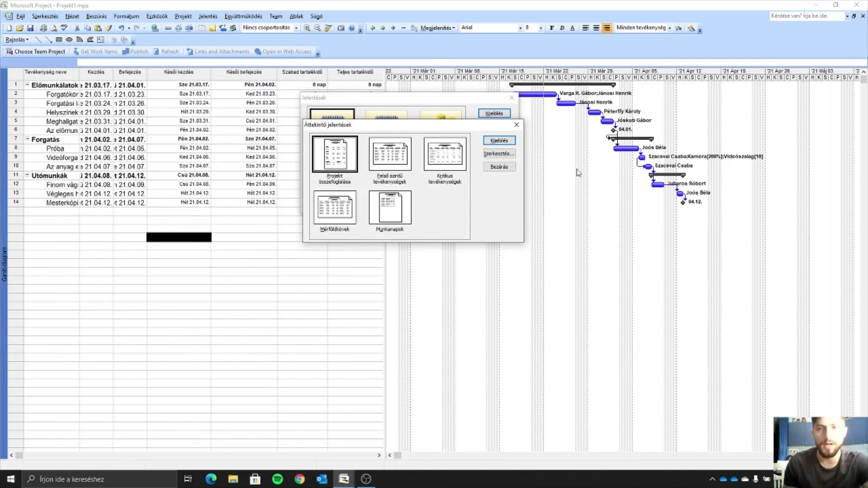
click(499, 141)
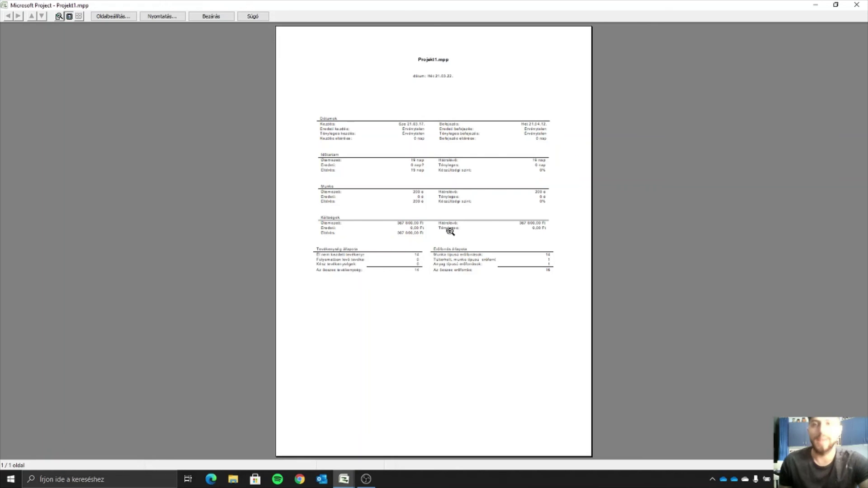
click(213, 17)
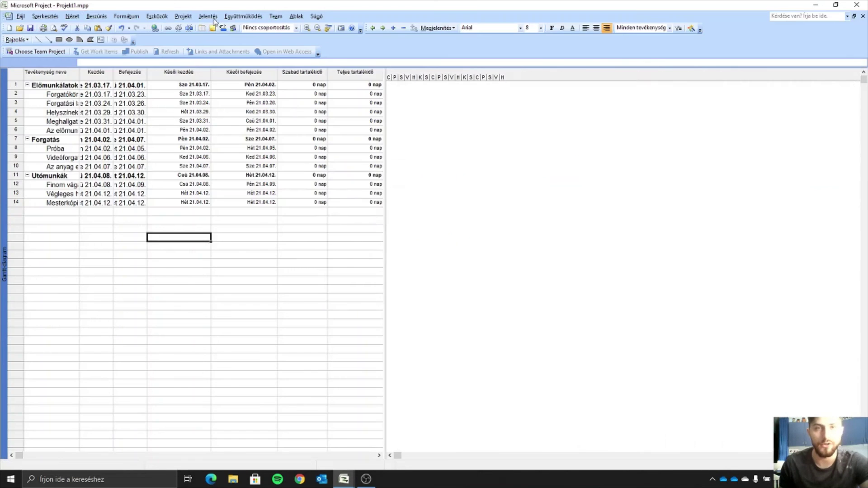
Step: Preview the Költségvetés report from the Költségek report group and close the reports
click(479, 225)
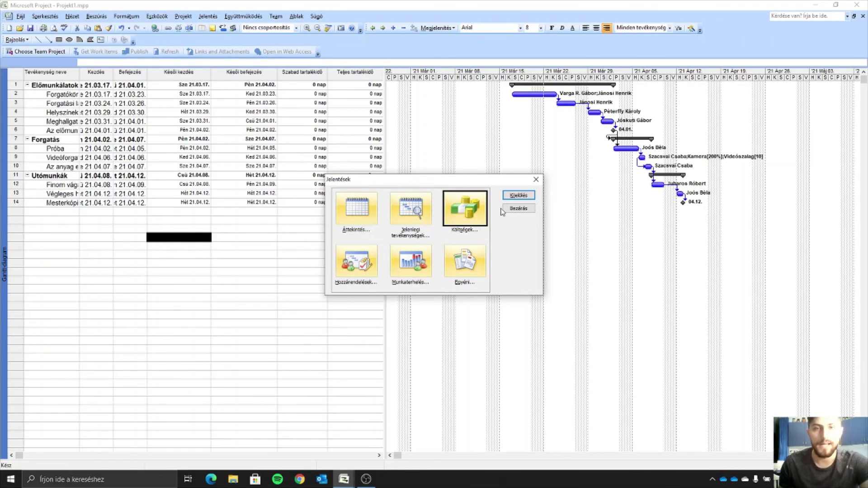
click(518, 196)
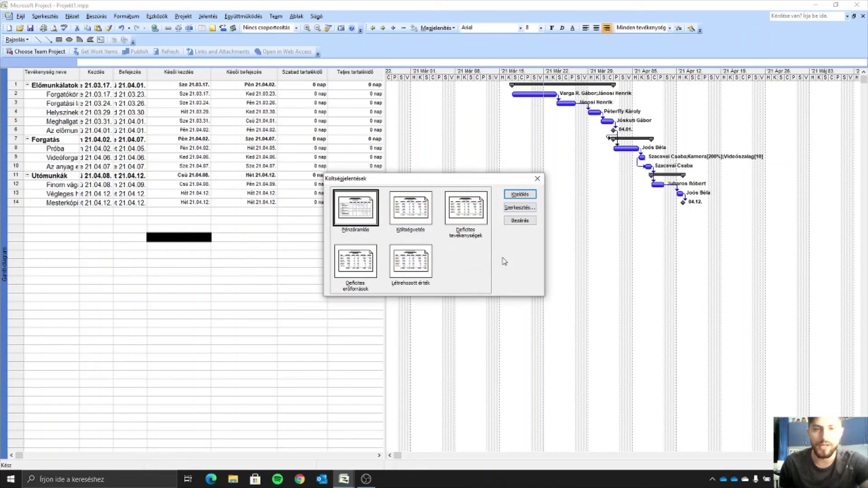
click(428, 220)
click(520, 195)
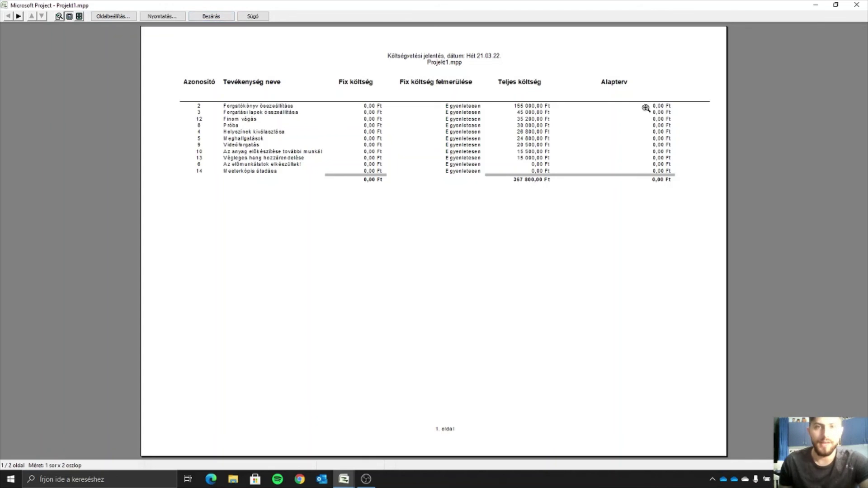
click(221, 16)
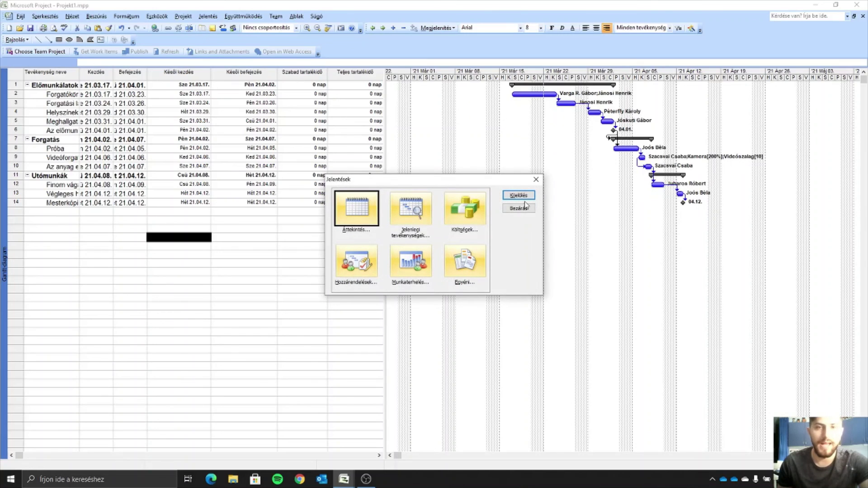
click(524, 207)
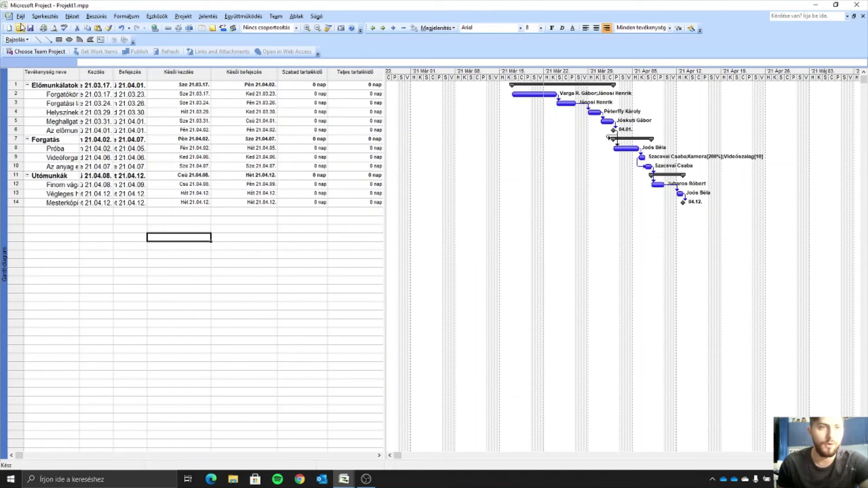
Step: Set the company name in the project file's properties to Reklámfilm Bt
click(20, 16)
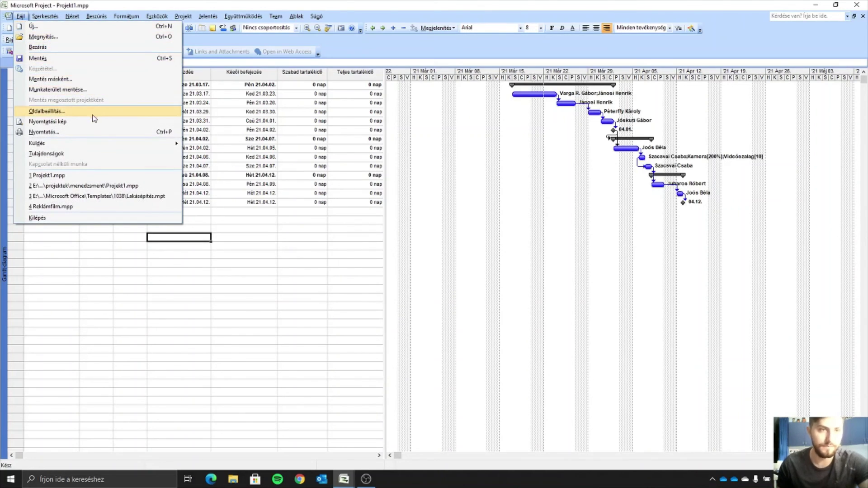
click(119, 156)
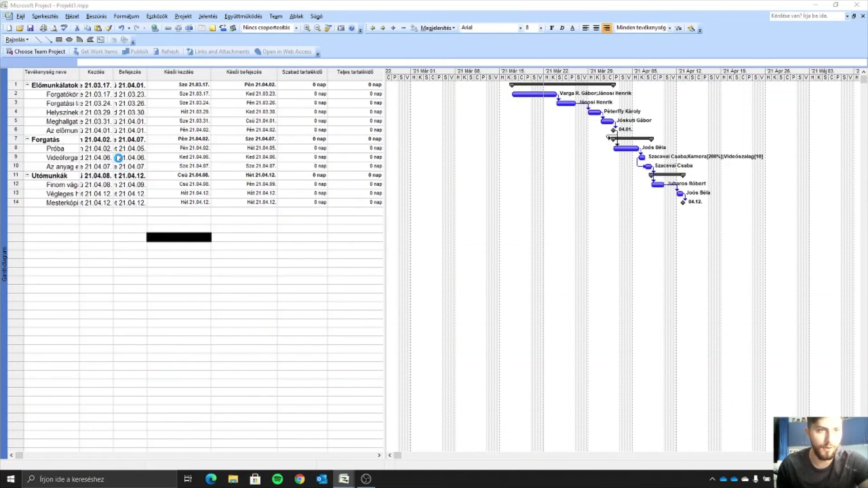
drag(90, 11, 319, 89)
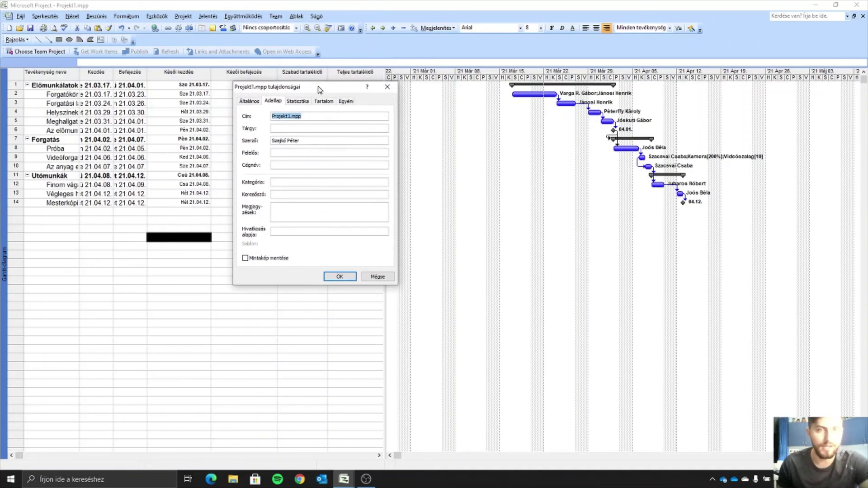
click(325, 165)
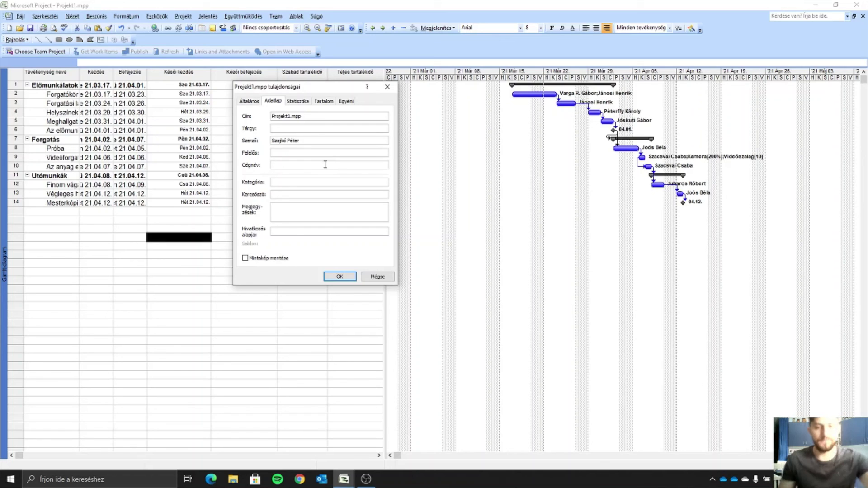
text(Rek)
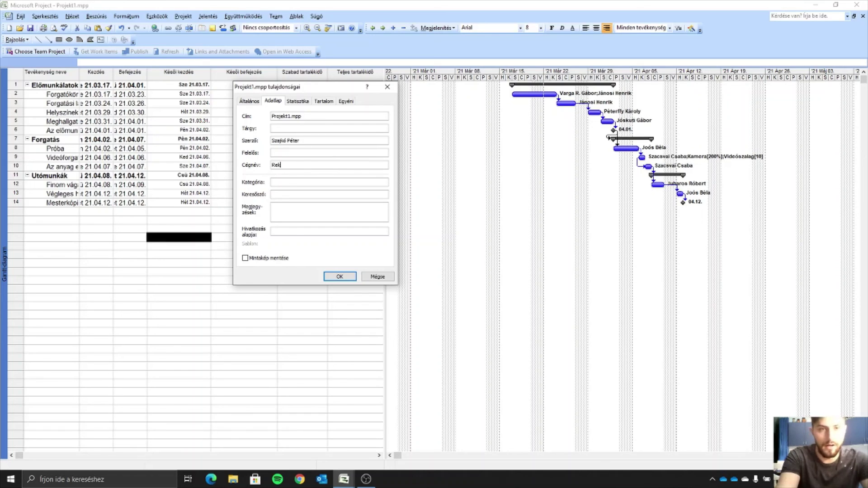
text(lámfilm)
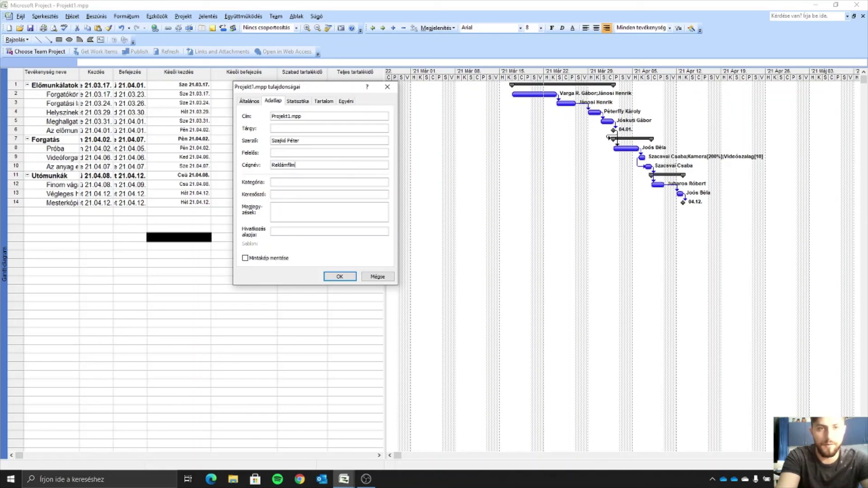
text( Bt.)
key(Return)
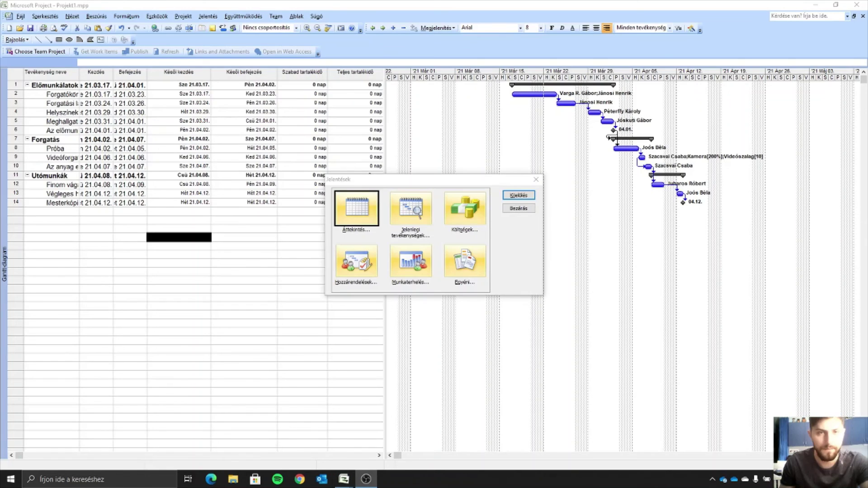
Step: Check the header of the Projekt összefoglalása report in its preview and return to the overview reports
double_click(369, 222)
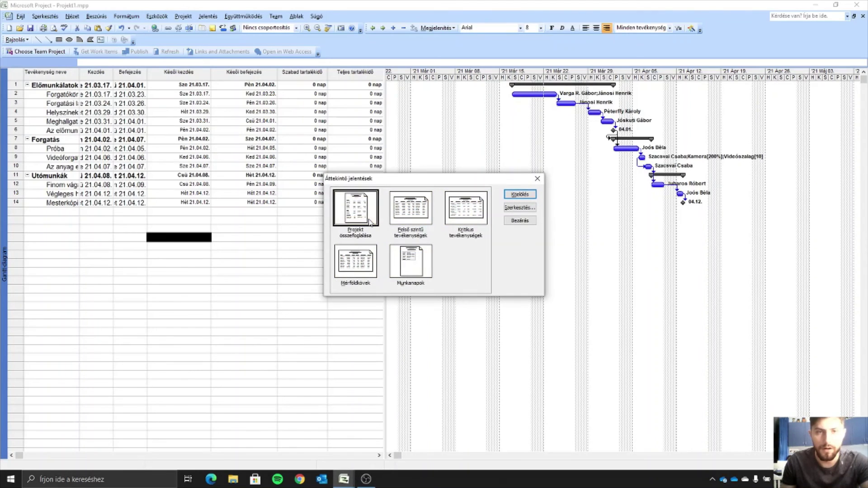
click(520, 194)
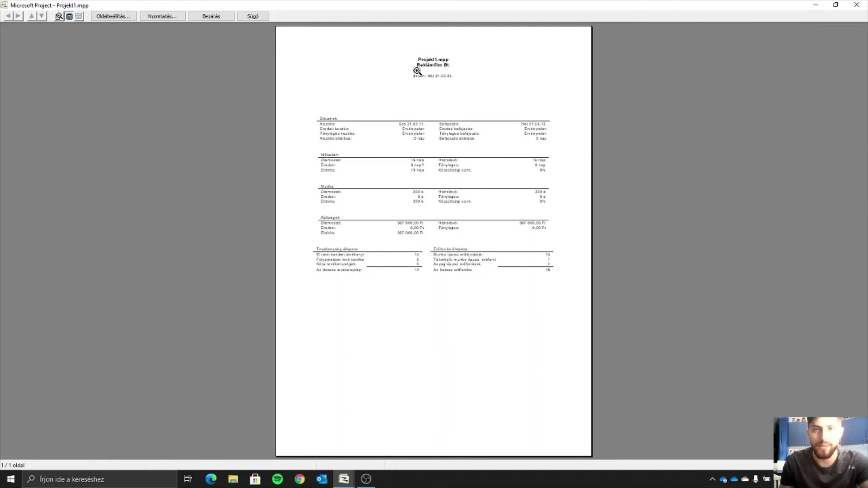
click(225, 18)
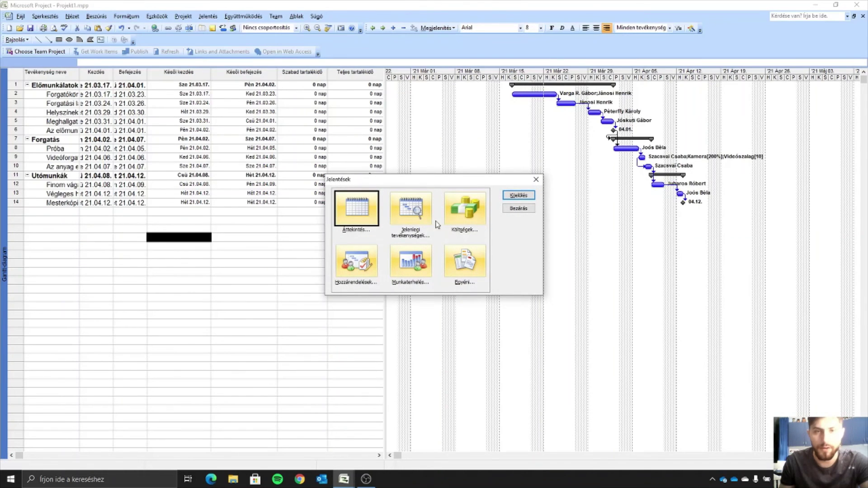
click(511, 195)
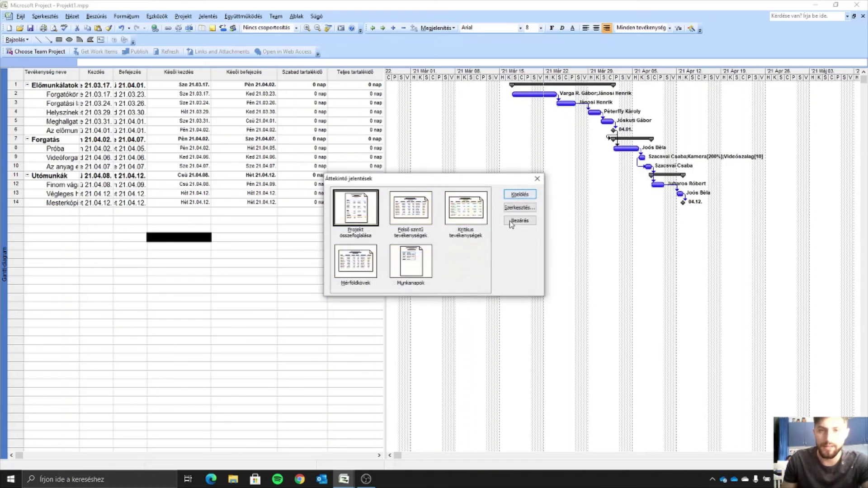
Step: Preview the Kritikus tevékenységek report from the Áttekintő jelentések group and look through its pages
click(466, 211)
click(520, 194)
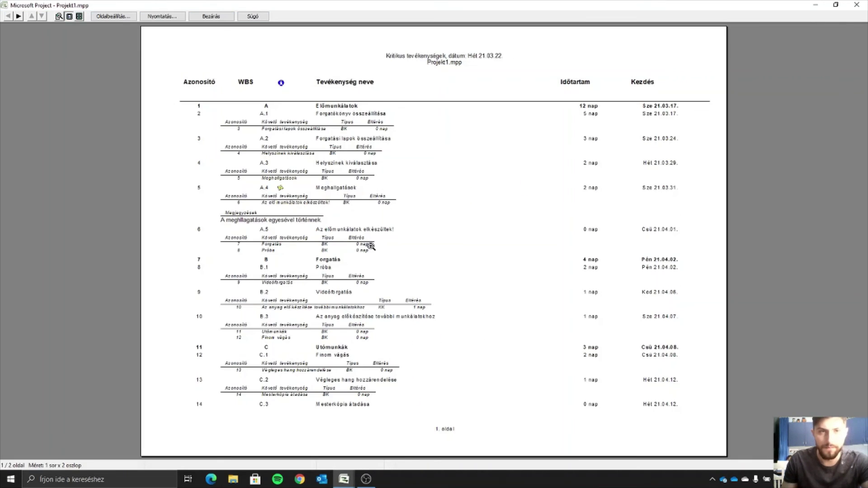
click(19, 18)
click(9, 16)
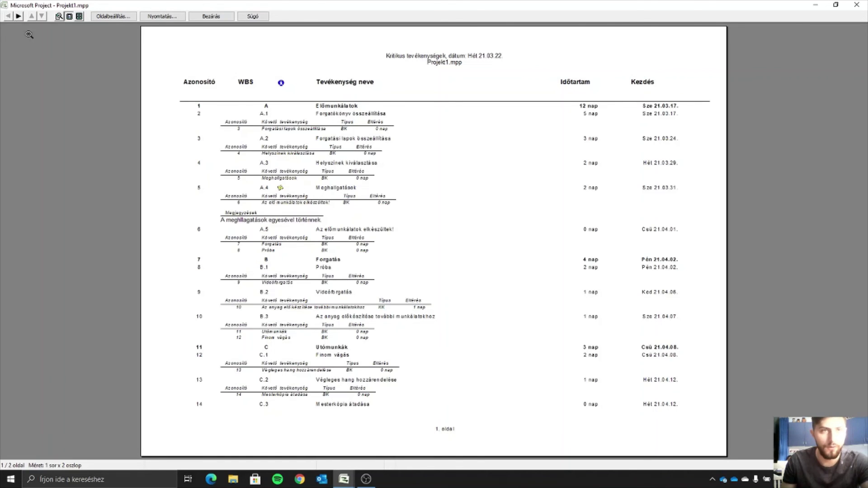
Step: Print all pages of the Kritikus tevékenységek report in one copy and close the reports
click(162, 16)
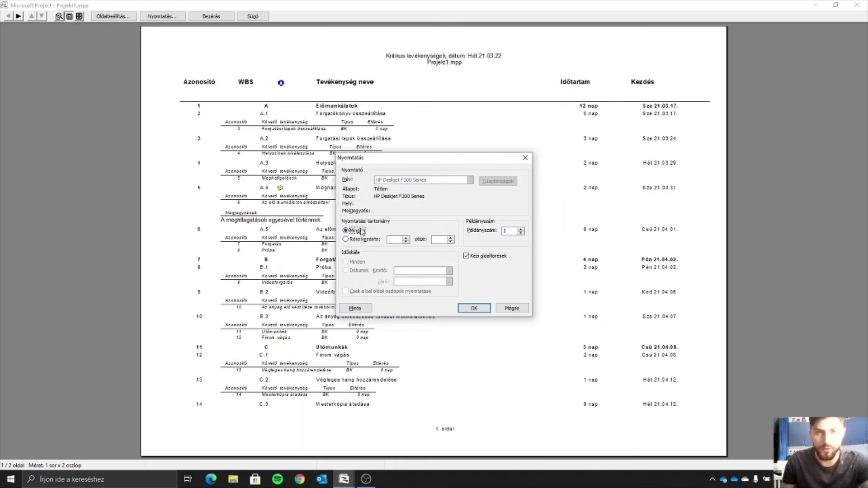
click(474, 309)
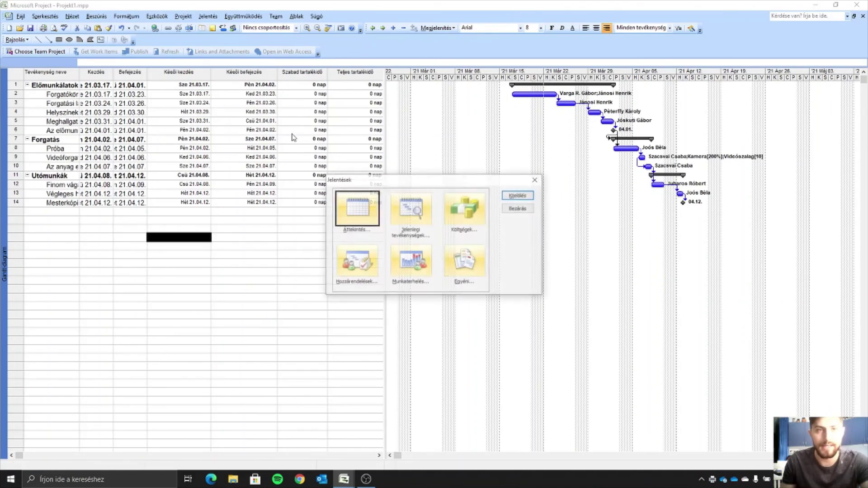
click(518, 208)
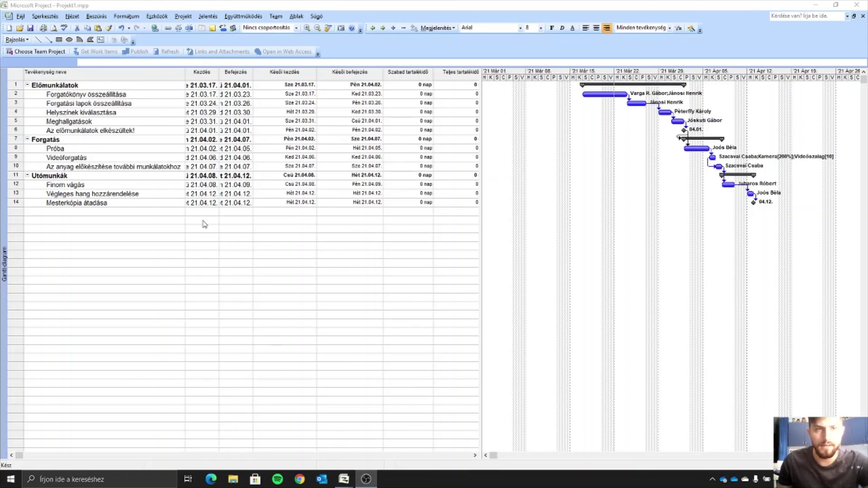
Step: Widen the Kezdés and Befejezés columns of the Ütemterv table to fit their full dates
click(215, 78)
double_click(220, 75)
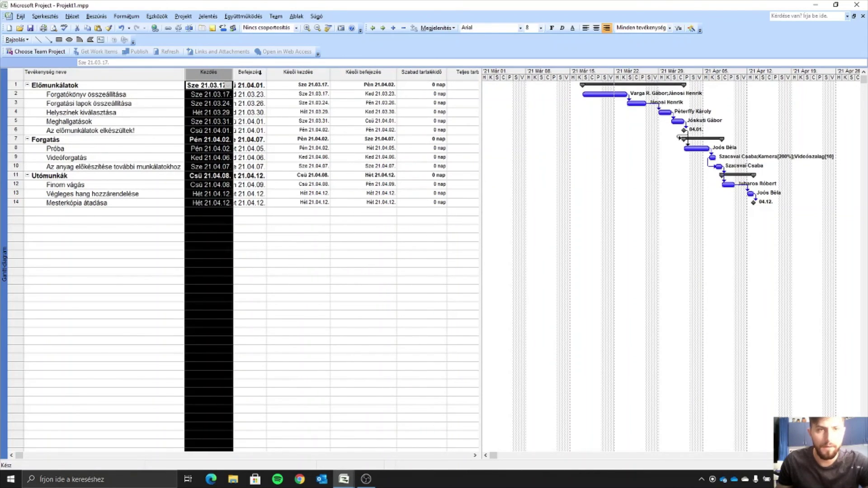
double_click(260, 72)
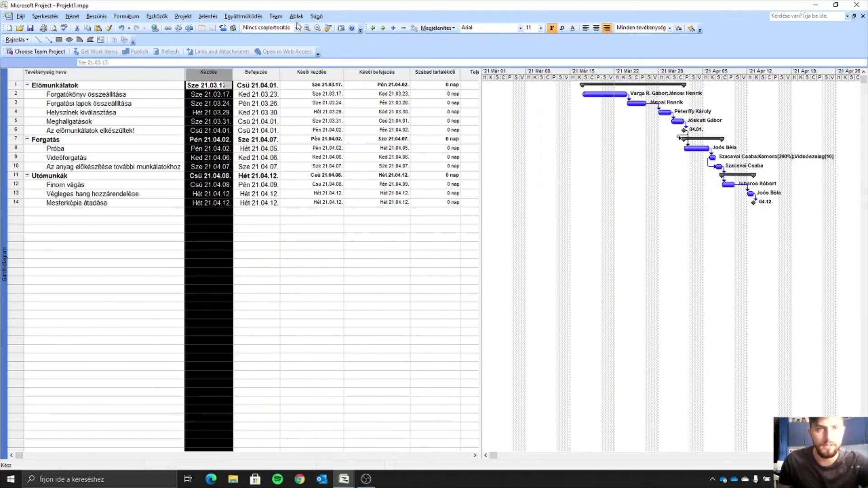
click(318, 230)
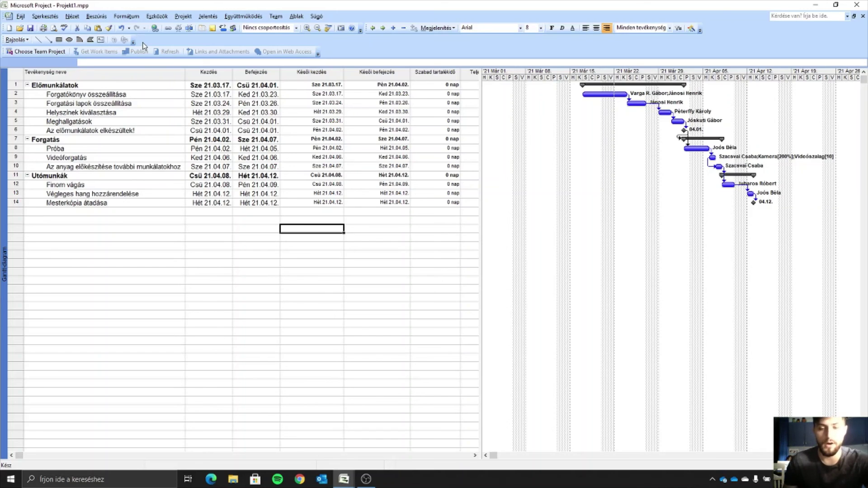
Step: Save the Alapterv baseline for the entire project
click(156, 16)
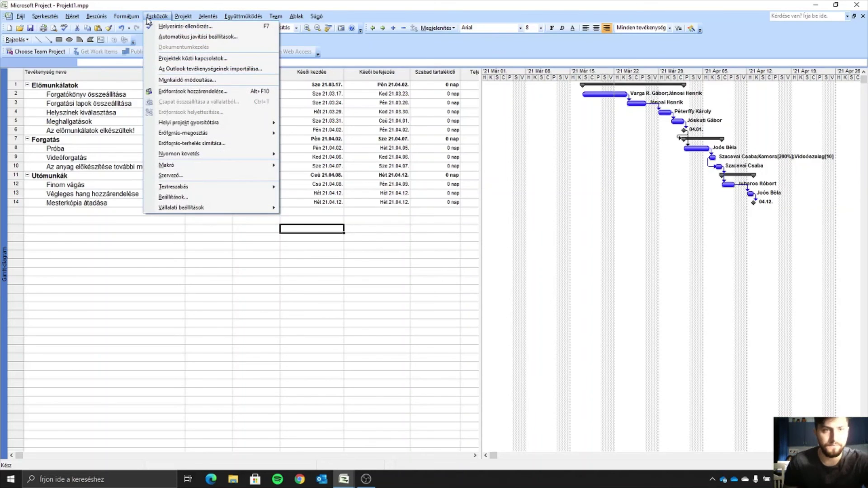
mouse_move(226, 154)
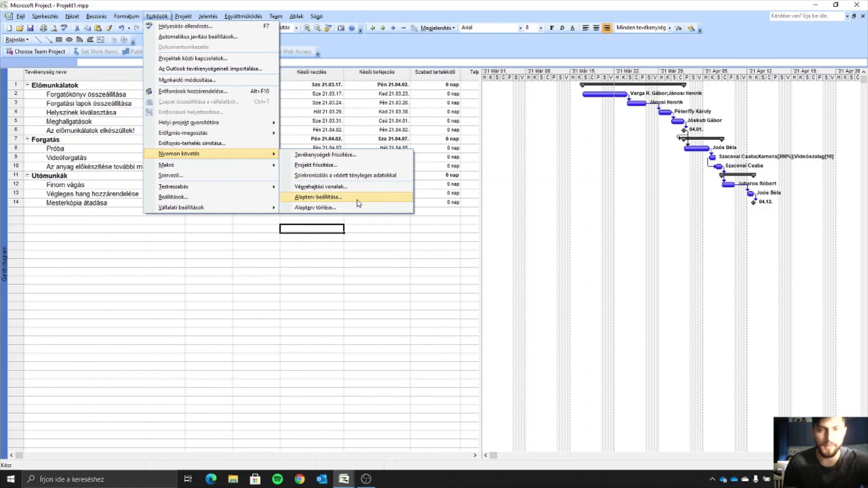
click(318, 197)
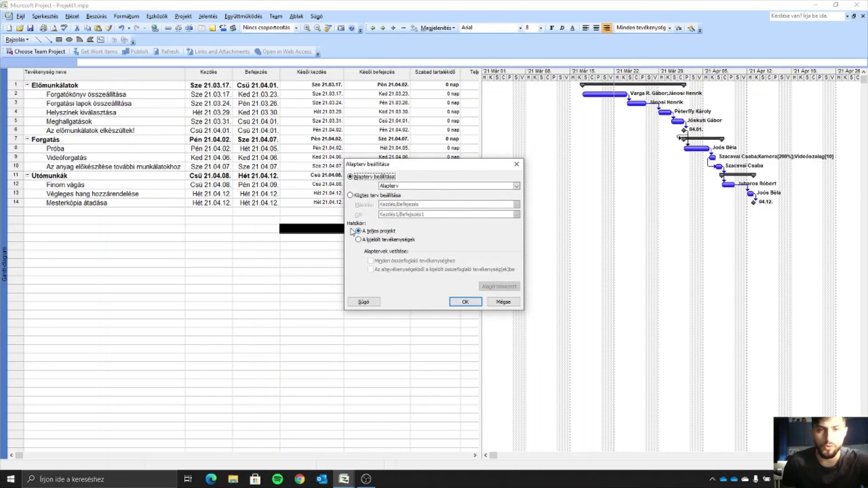
click(465, 302)
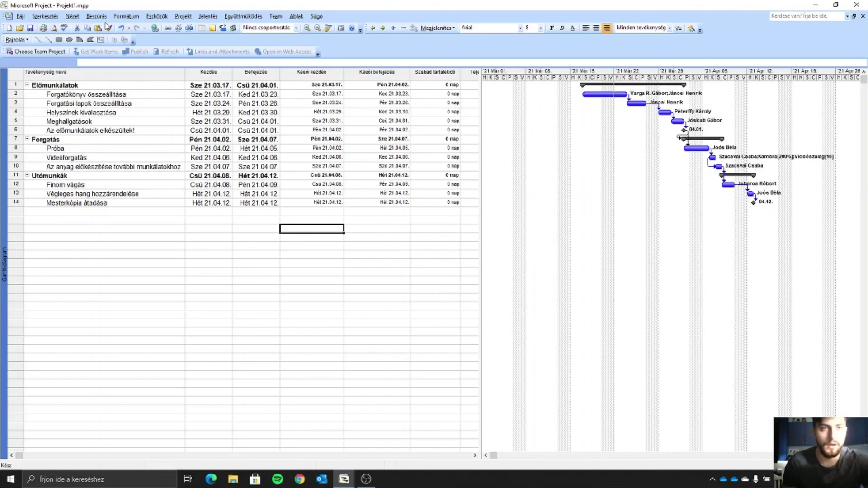
Step: Show the Eltérés table beside the Gantt chart, fitting the Kezdés and Befejezés columns and widening the table area to include Befejezés elt
click(80, 17)
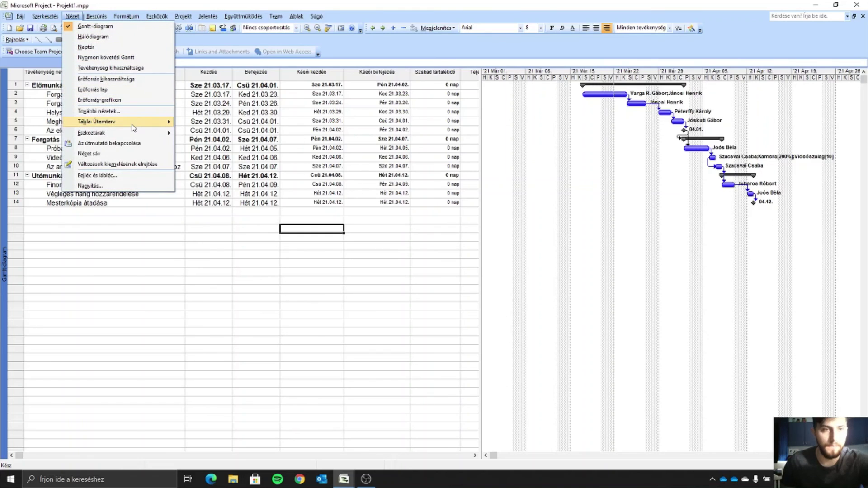
mouse_move(134, 127)
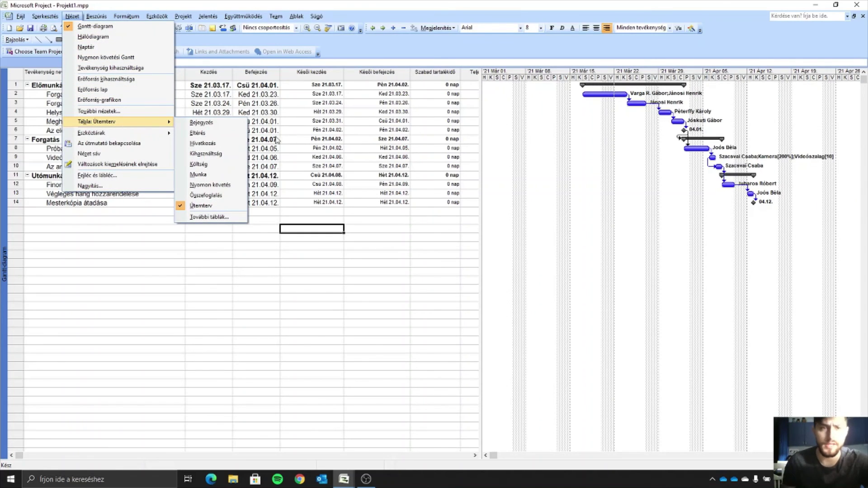
click(227, 133)
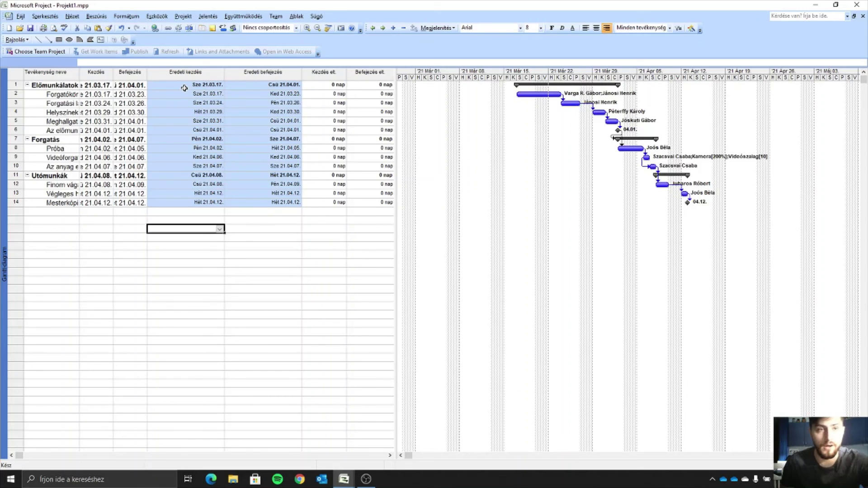
double_click(113, 73)
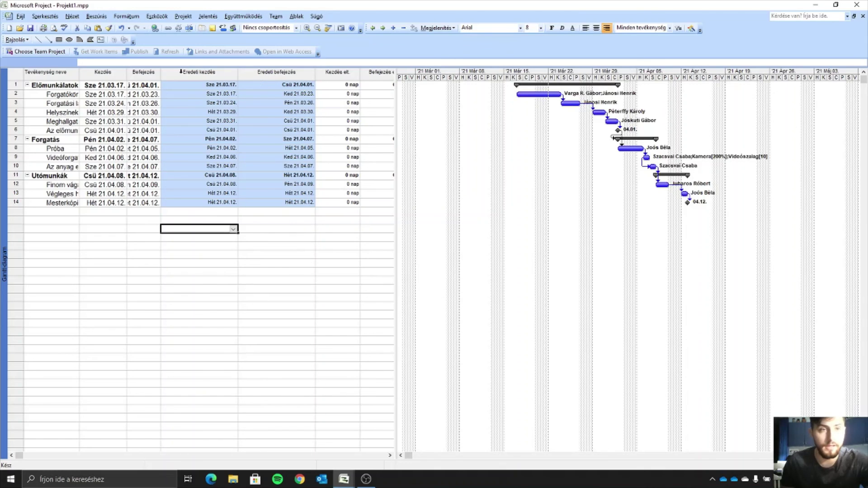
double_click(160, 78)
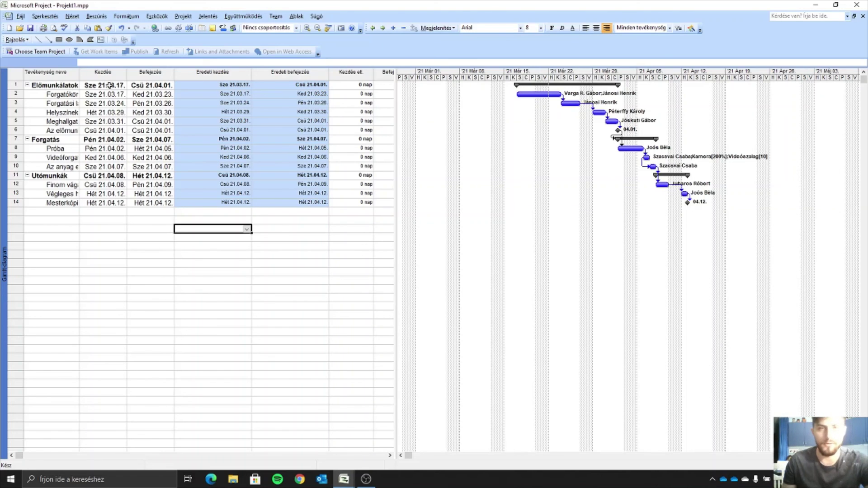
drag(396, 125, 423, 128)
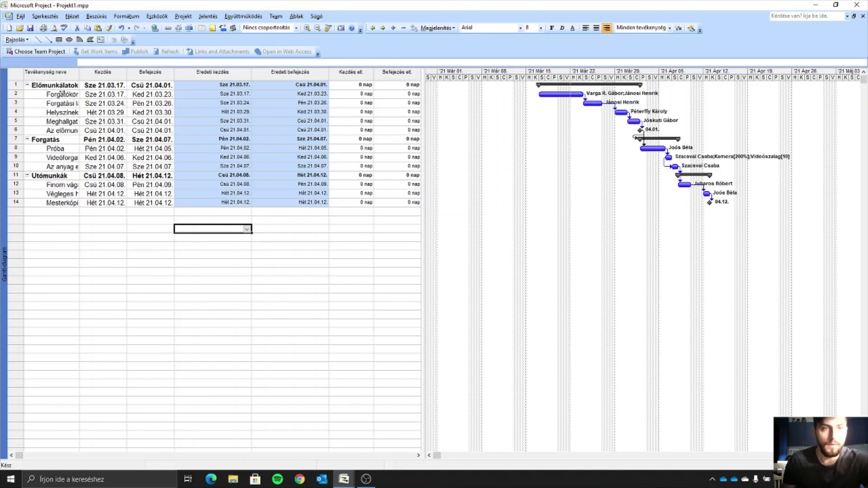
Step: Set the completion level of the Forgatókönyv összeállítása task to 100%
double_click(43, 99)
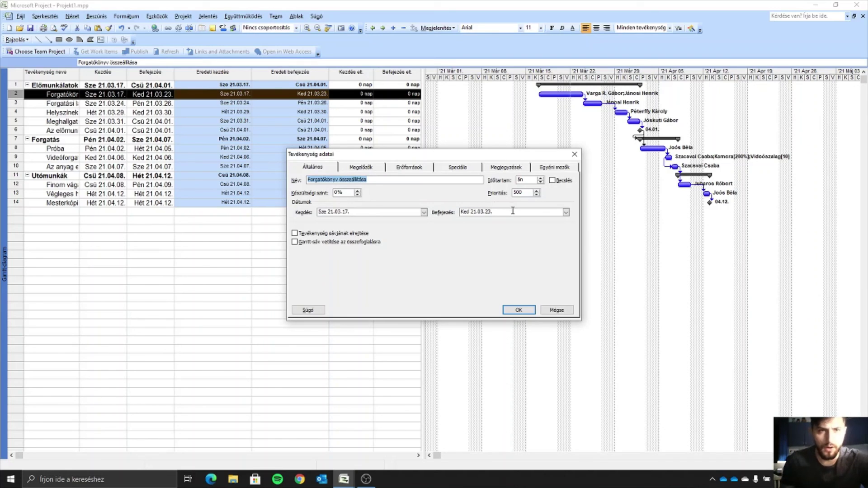
click(357, 190)
click(357, 190)
click(358, 190)
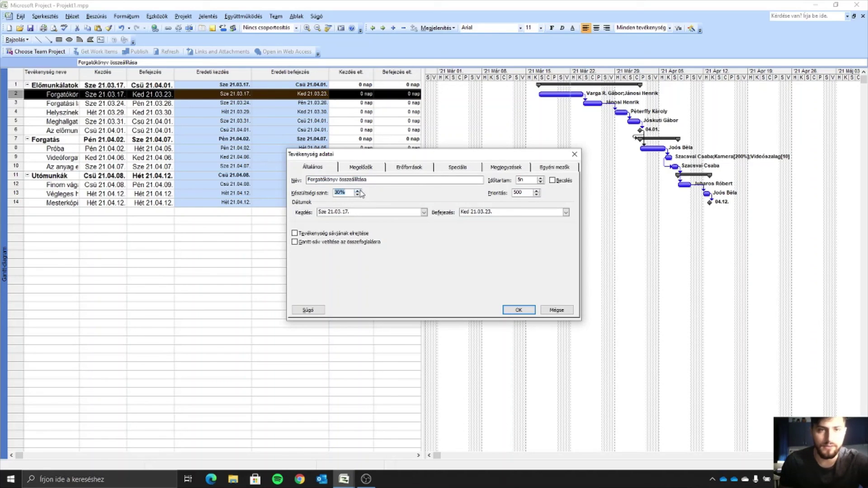
click(358, 190)
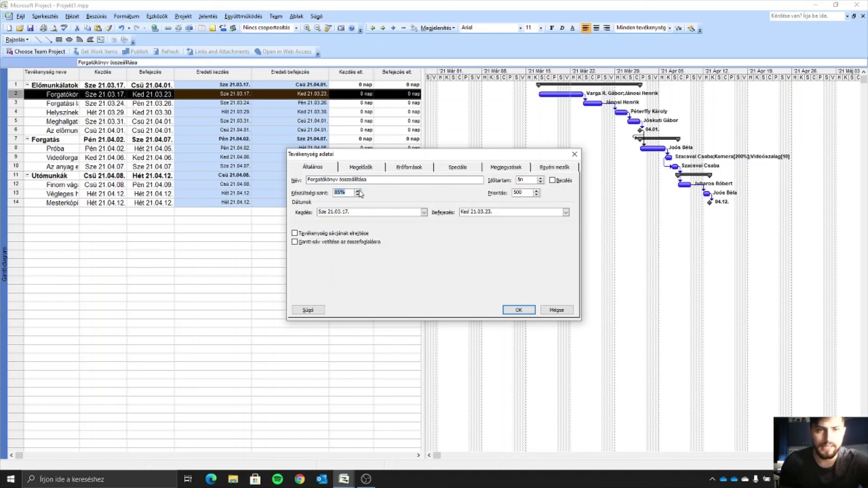
click(358, 191)
click(519, 310)
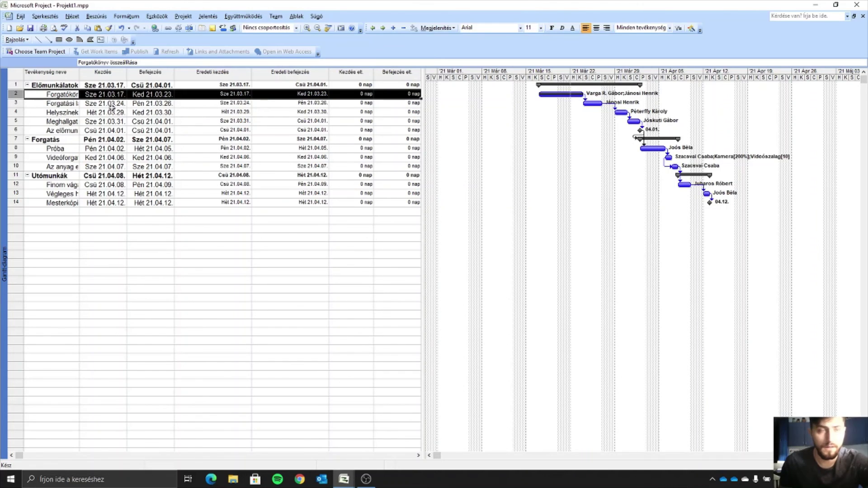
Step: Show the Nyomon követés table and check the completion of the Előmunkálatok phase and its first task
click(72, 16)
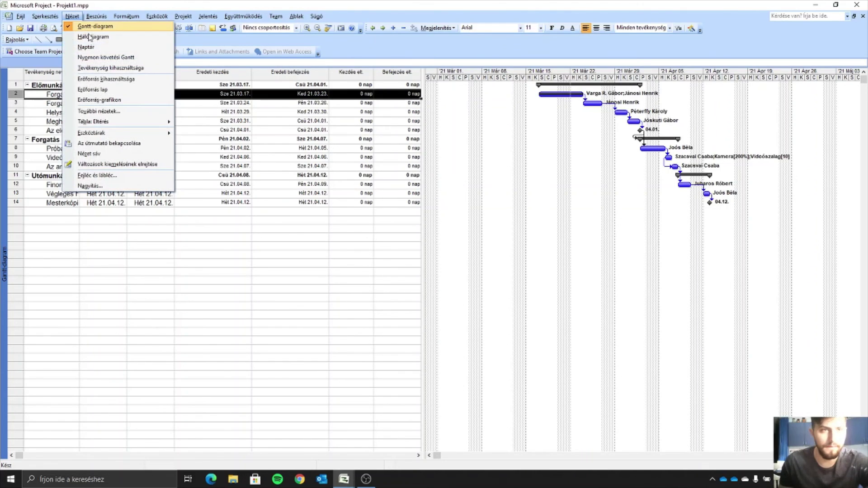
mouse_move(127, 121)
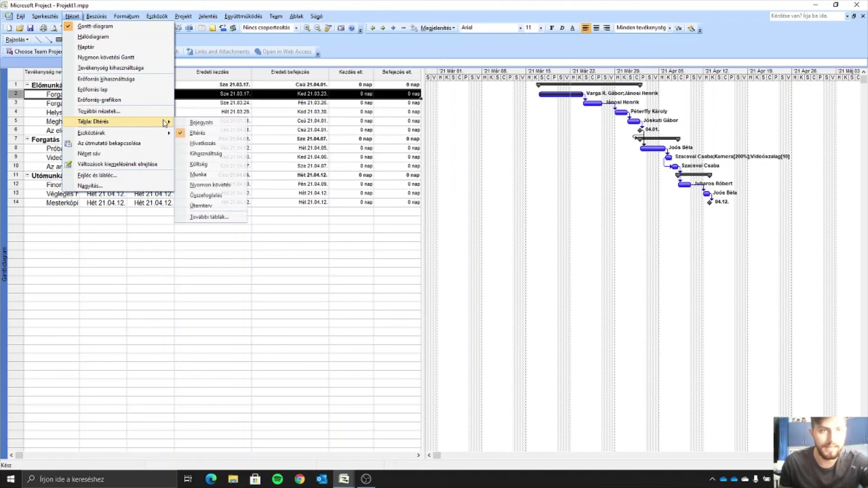
click(226, 184)
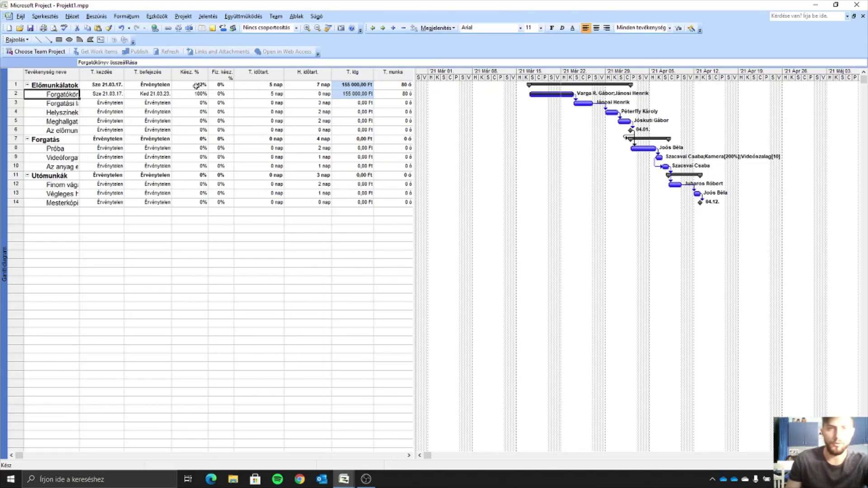
click(196, 86)
click(68, 95)
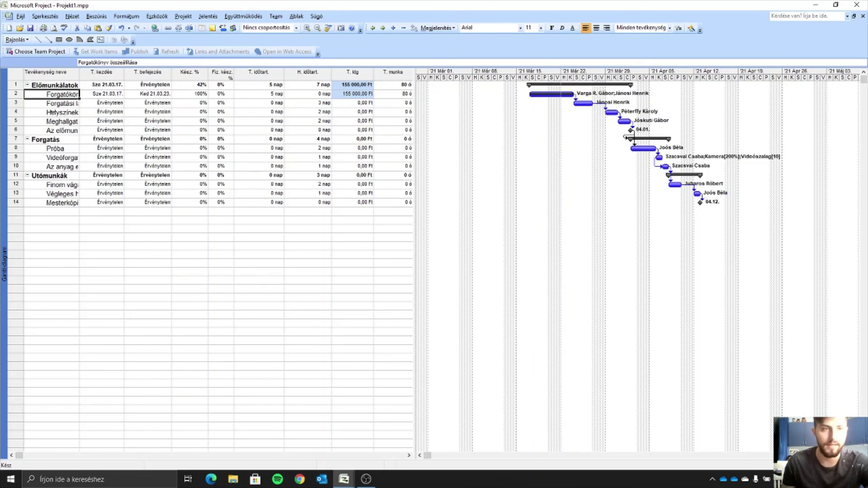
Step: Set the completion level of the Forgatási lapok összeállítása task to 100%
click(55, 104)
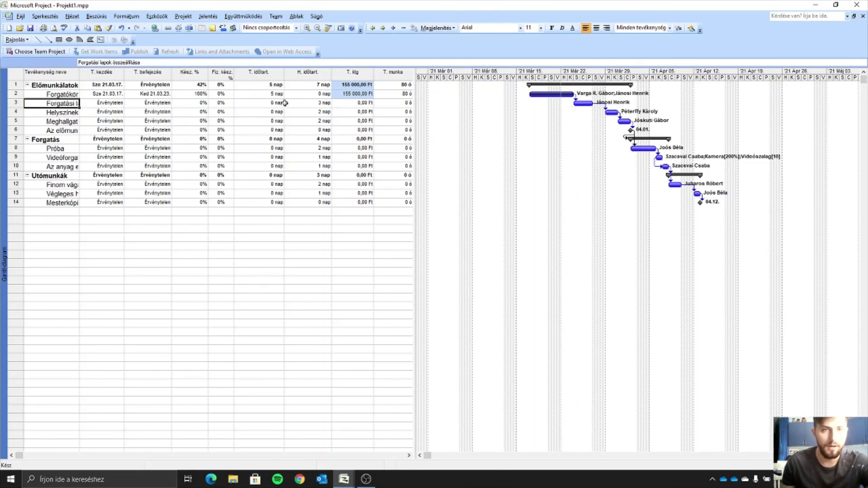
double_click(303, 104)
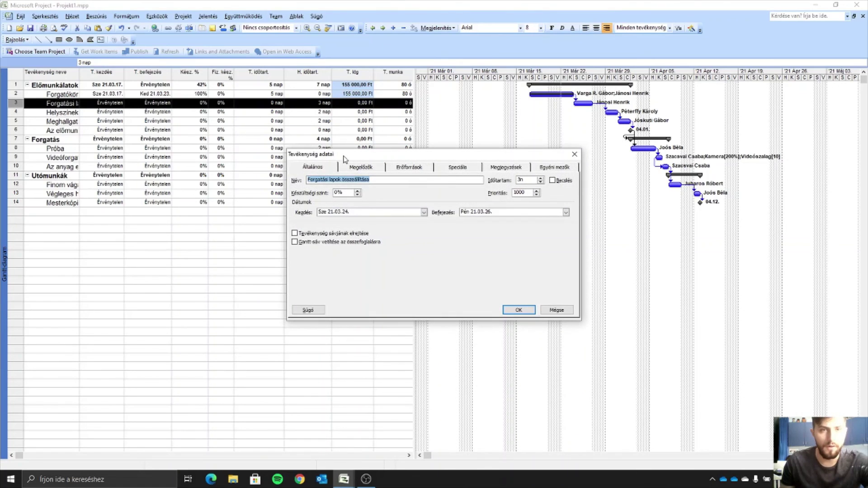
click(346, 193)
drag(346, 193, 320, 194)
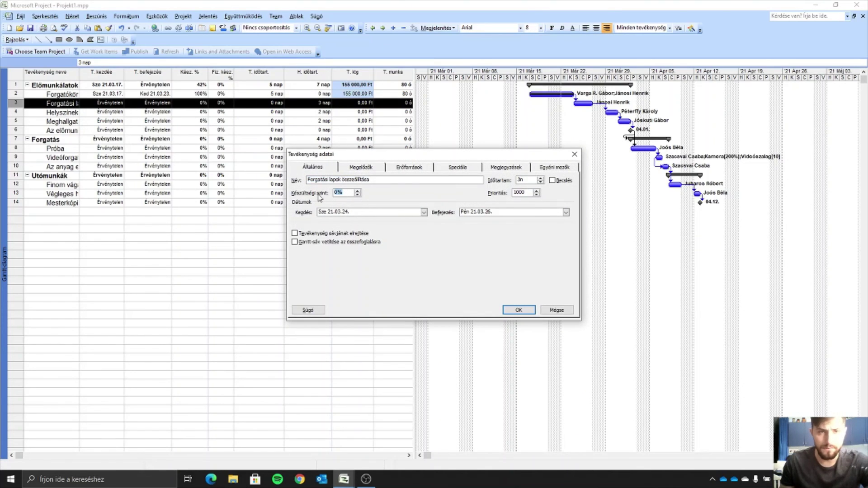
text(100)
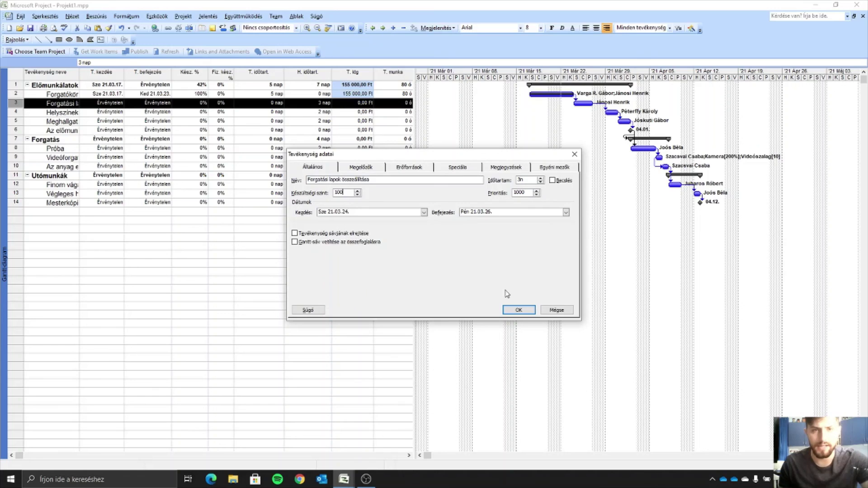
click(519, 310)
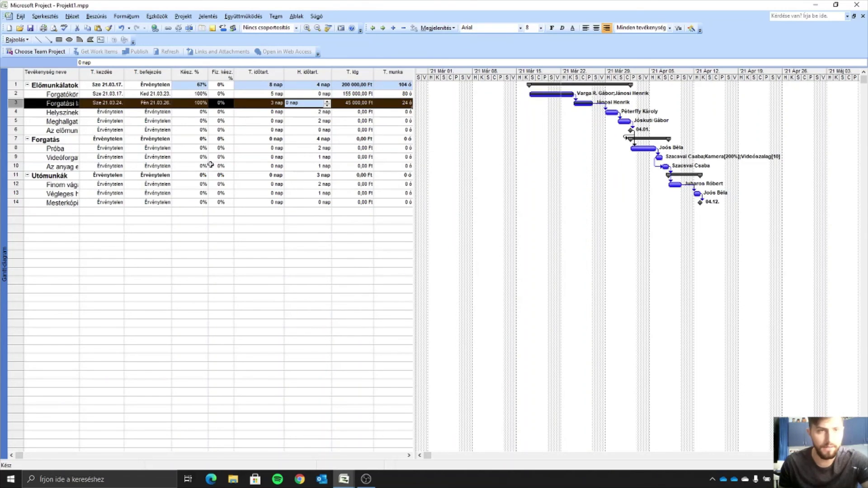
Step: Set the completion level of the Helyszínek kiválasztása task to 100%
click(159, 120)
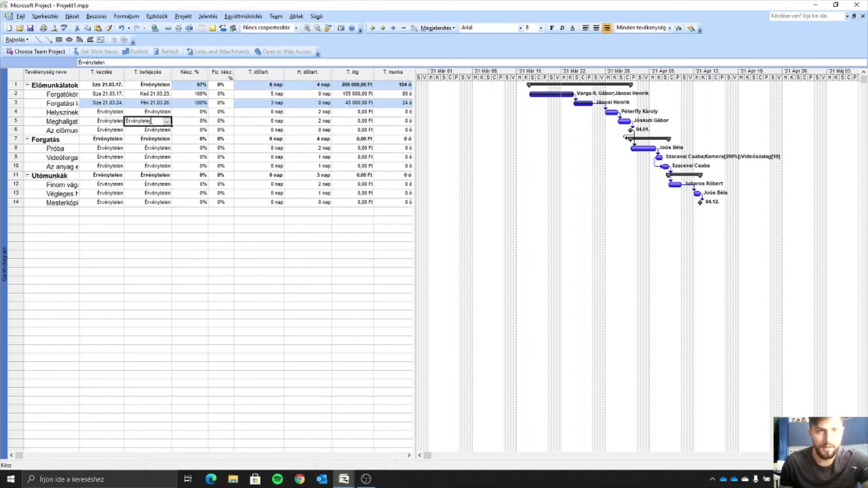
click(151, 112)
click(70, 114)
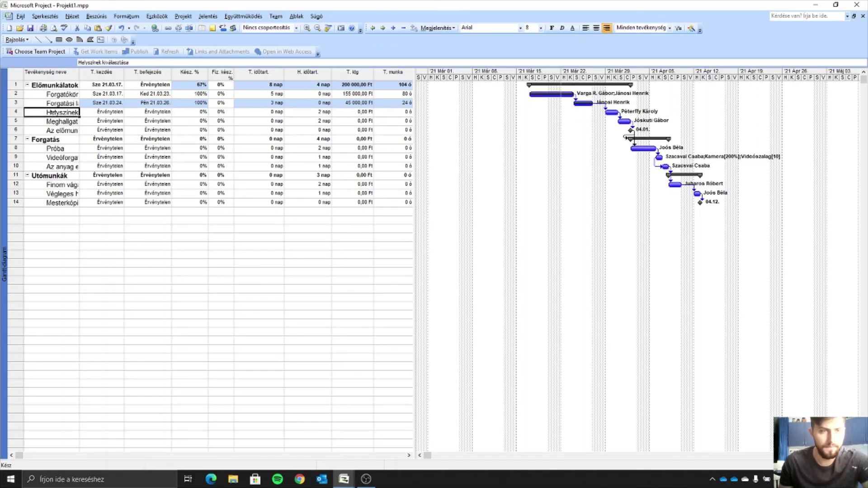
double_click(72, 113)
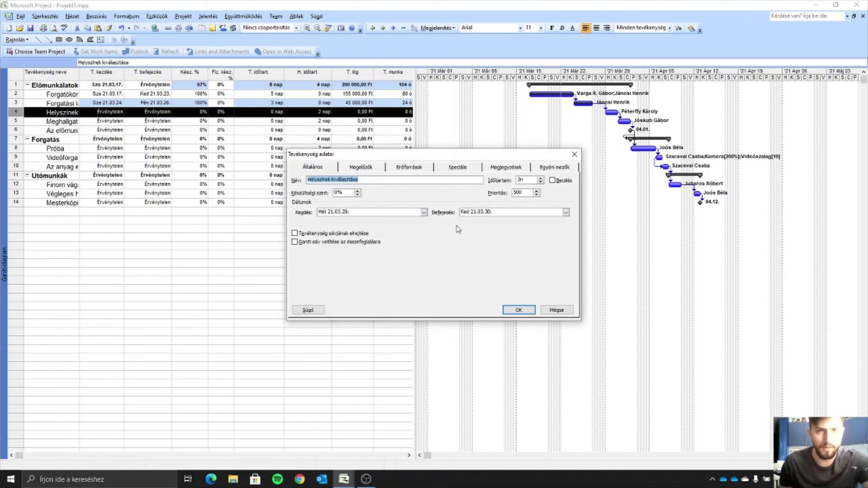
double_click(346, 192)
text(100)
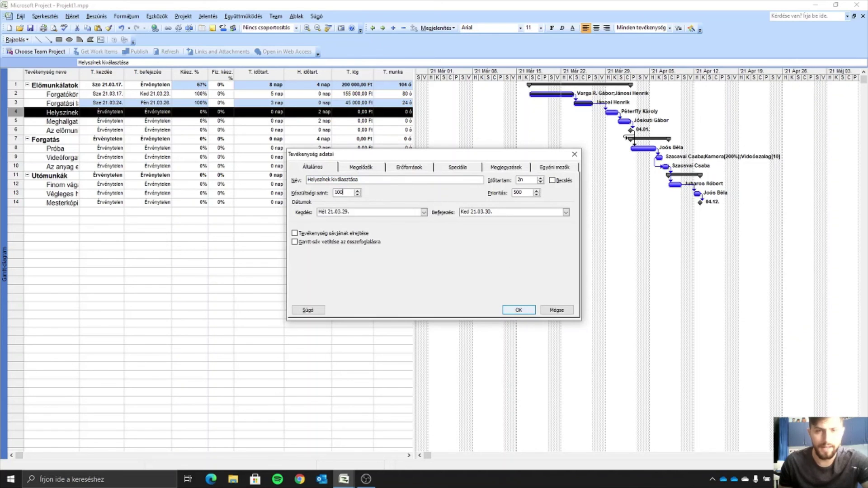
click(526, 312)
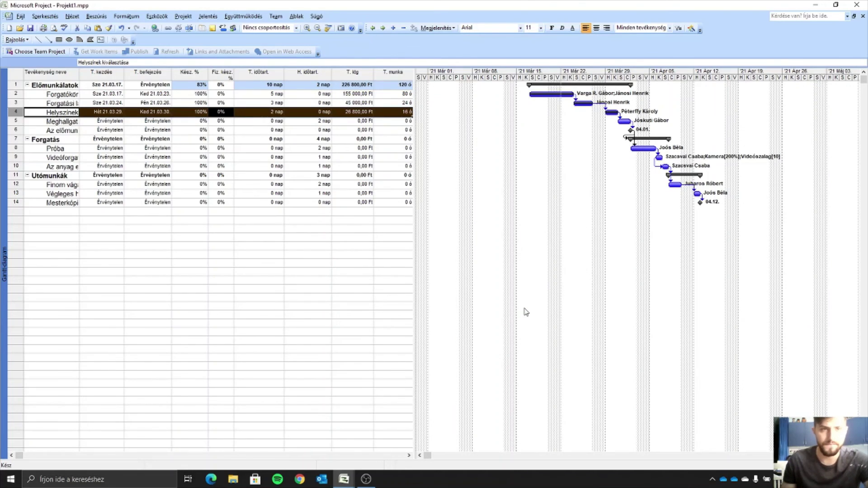